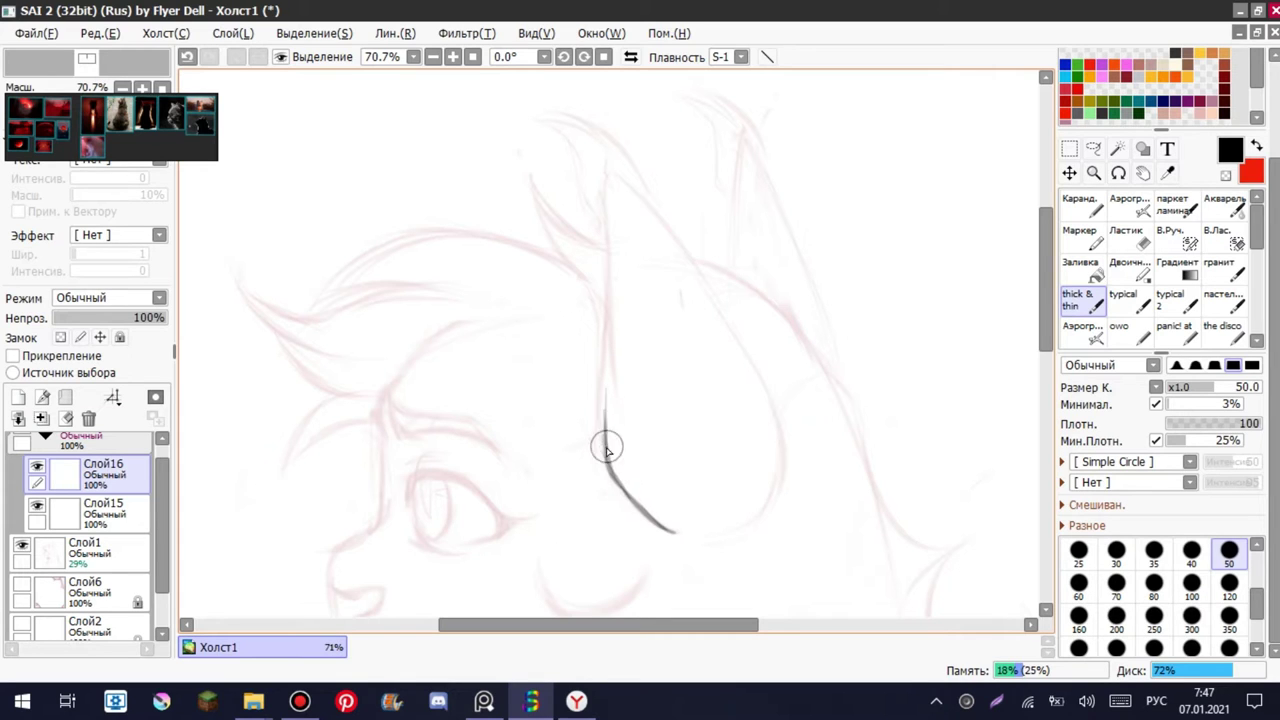
- Ink the ear's front edge up to its tip over the sketch, undoing strokes that miss the line
drag(605, 392, 608, 262)
key(ctrl+z)
mouse_move(607, 380)
mouse_down()
mouse_move(617, 183)
mouse_move(723, 311)
mouse_move(766, 416)
mouse_move(616, 262)
mouse_move(657, 240)
mouse_up()
key(ctrl+z)
key(ctrl+z)
key(ctrl+z)
key(ctrl+z)
- Ink the ear's rear edge as a smooth curve from the tip down around the lobe, redoing uneven strokes
drag(614, 178, 757, 378)
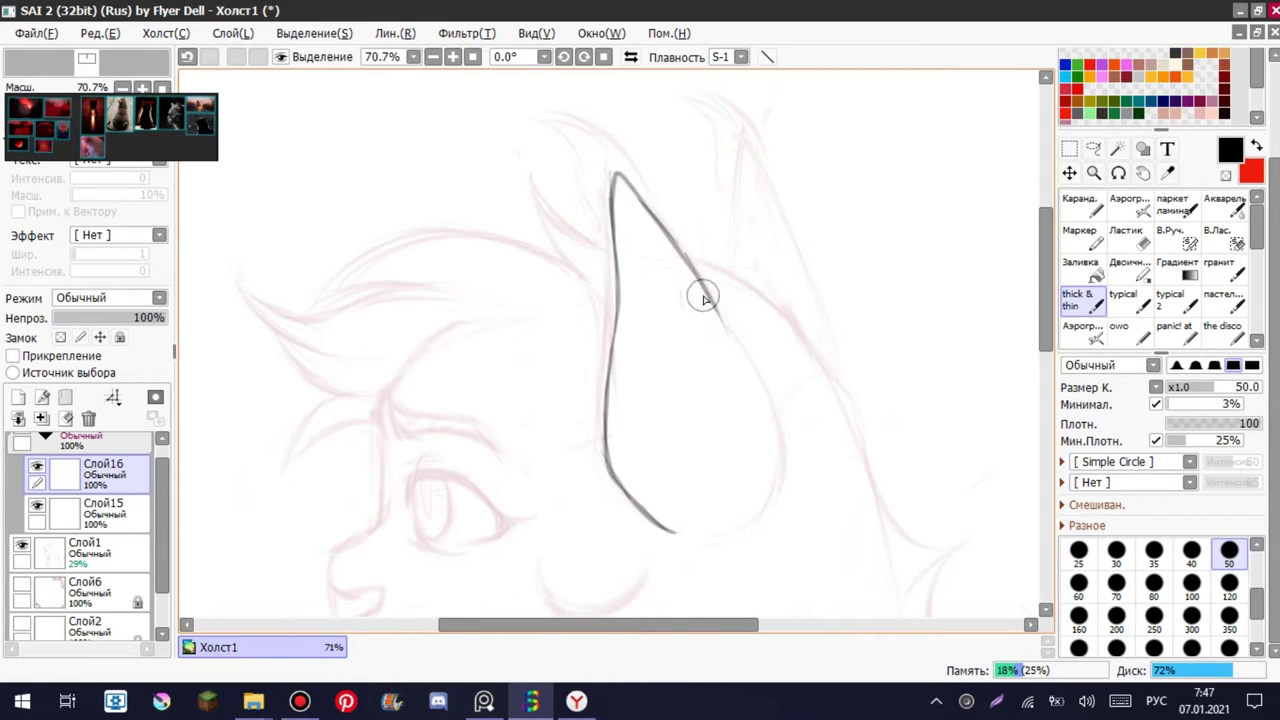
drag(703, 297, 775, 420)
key(ctrl+z)
key(ctrl+z)
drag(650, 212, 717, 306)
key(ctrl+z)
mouse_move(682, 248)
mouse_down()
mouse_move(760, 378)
mouse_move(751, 360)
mouse_move(765, 492)
mouse_up()
click(631, 57)
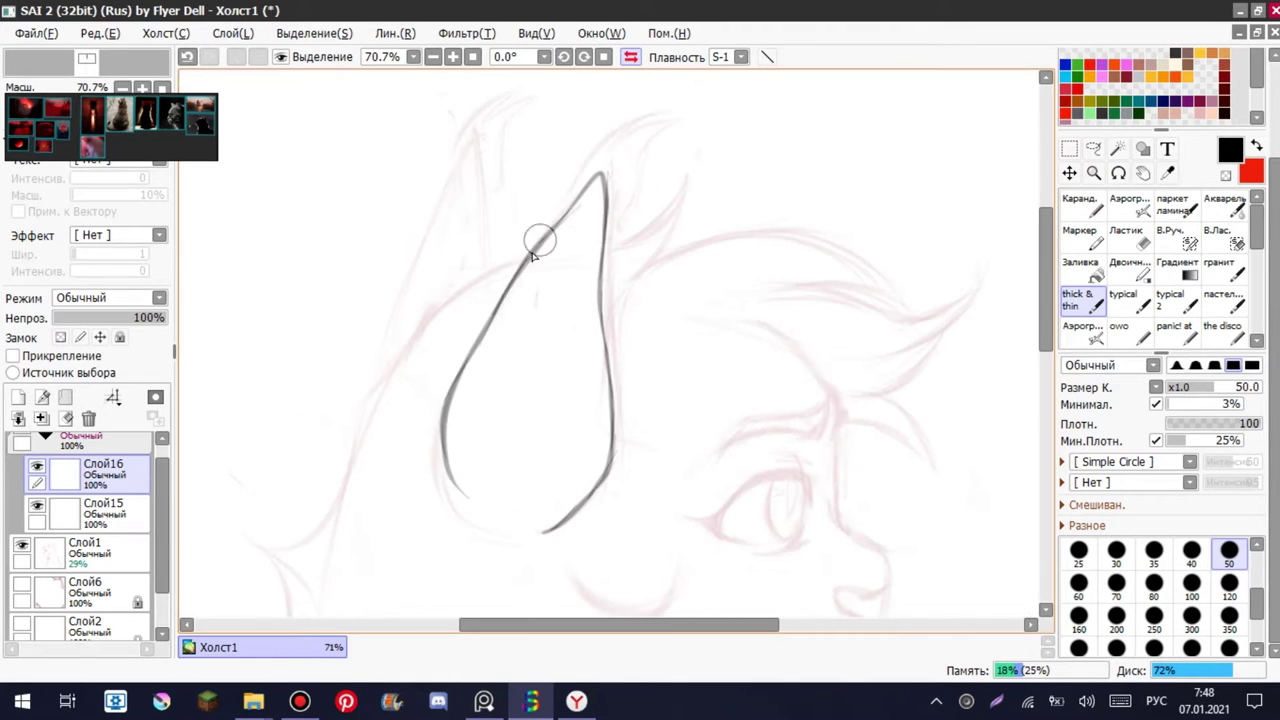
key(ctrl+z)
- Ink the fur tuft around the ear tip with curved, pointed strands
drag(518, 278, 647, 128)
click(631, 57)
key(ctrl+z)
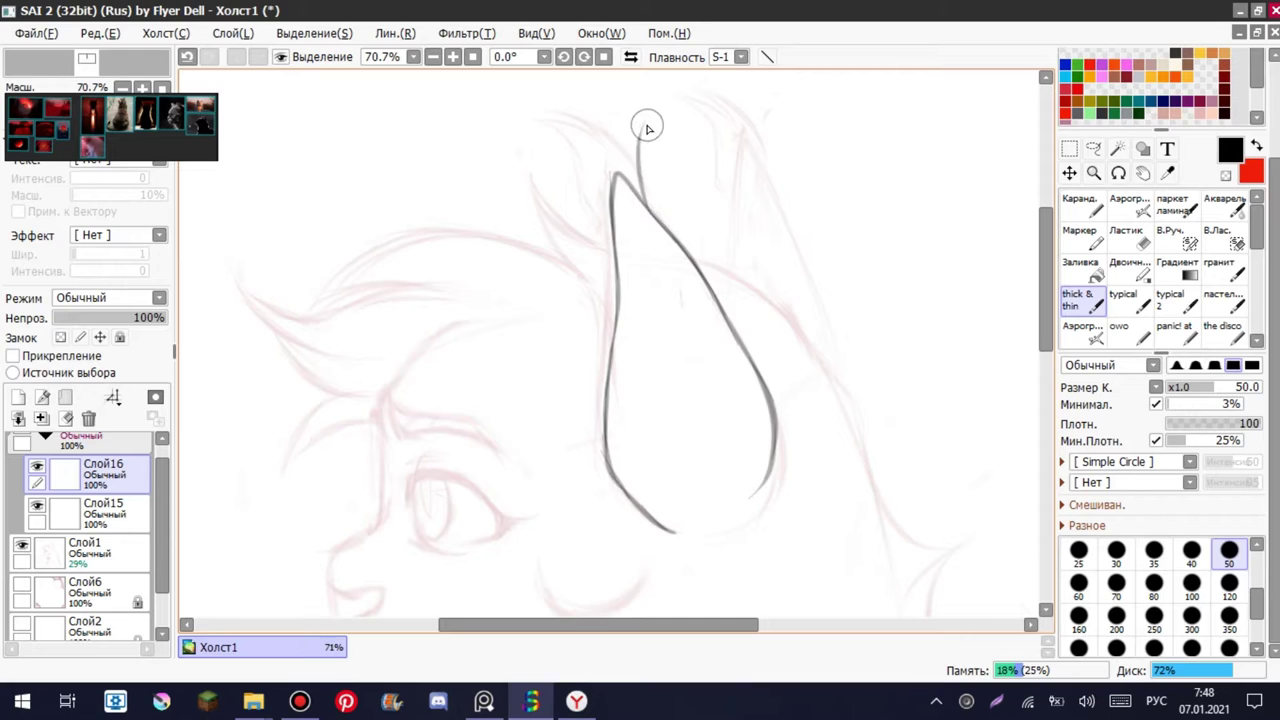
key(ctrl+z)
drag(651, 214, 613, 148)
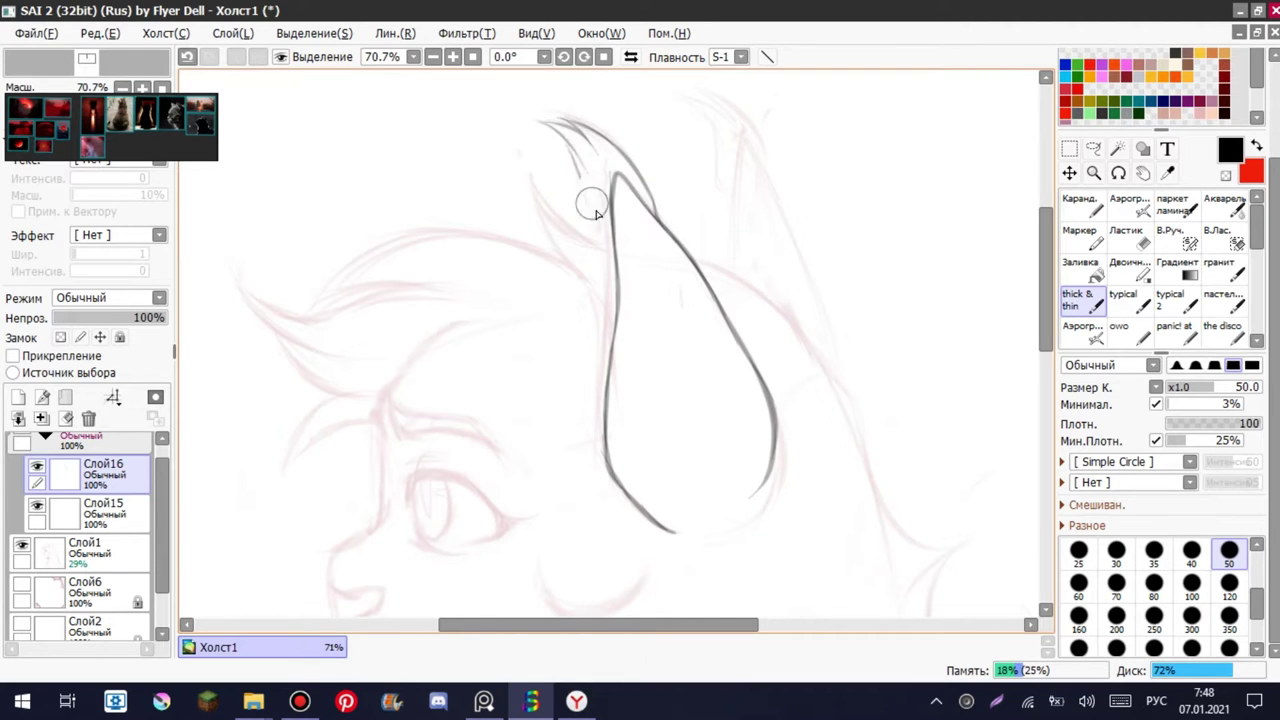
drag(607, 229, 646, 257)
key(ctrl+z)
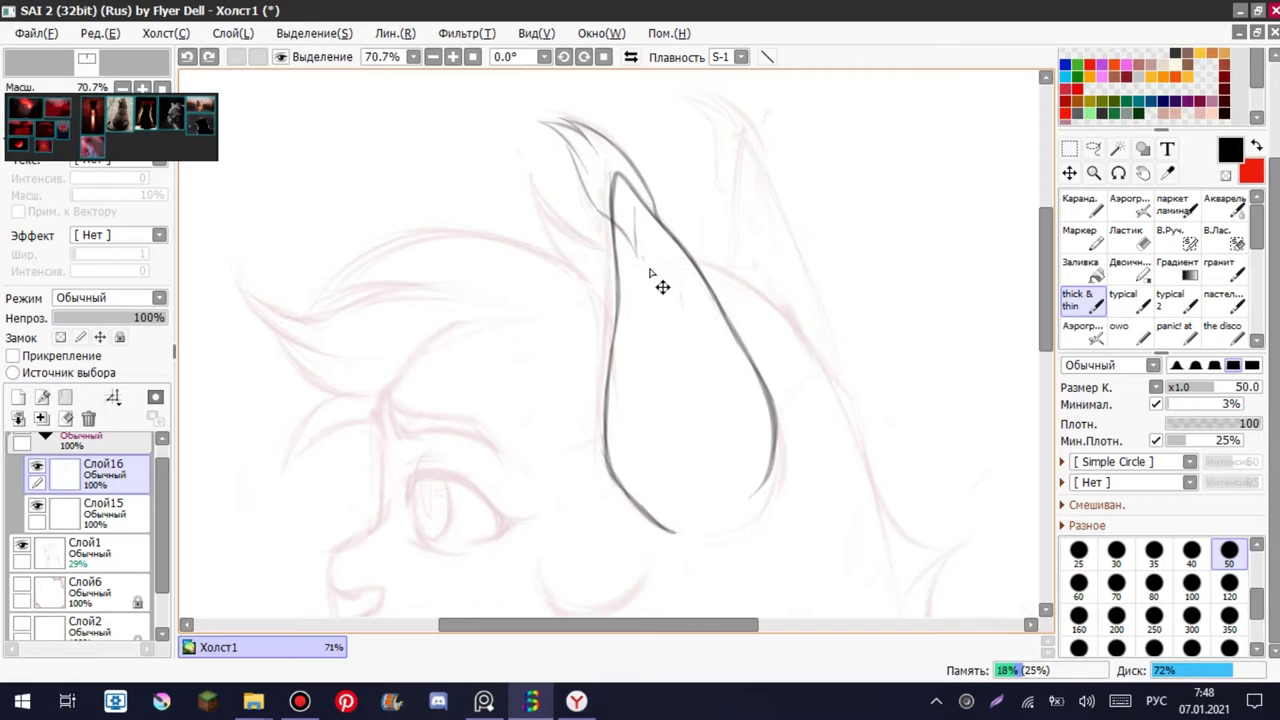
drag(594, 205, 619, 258)
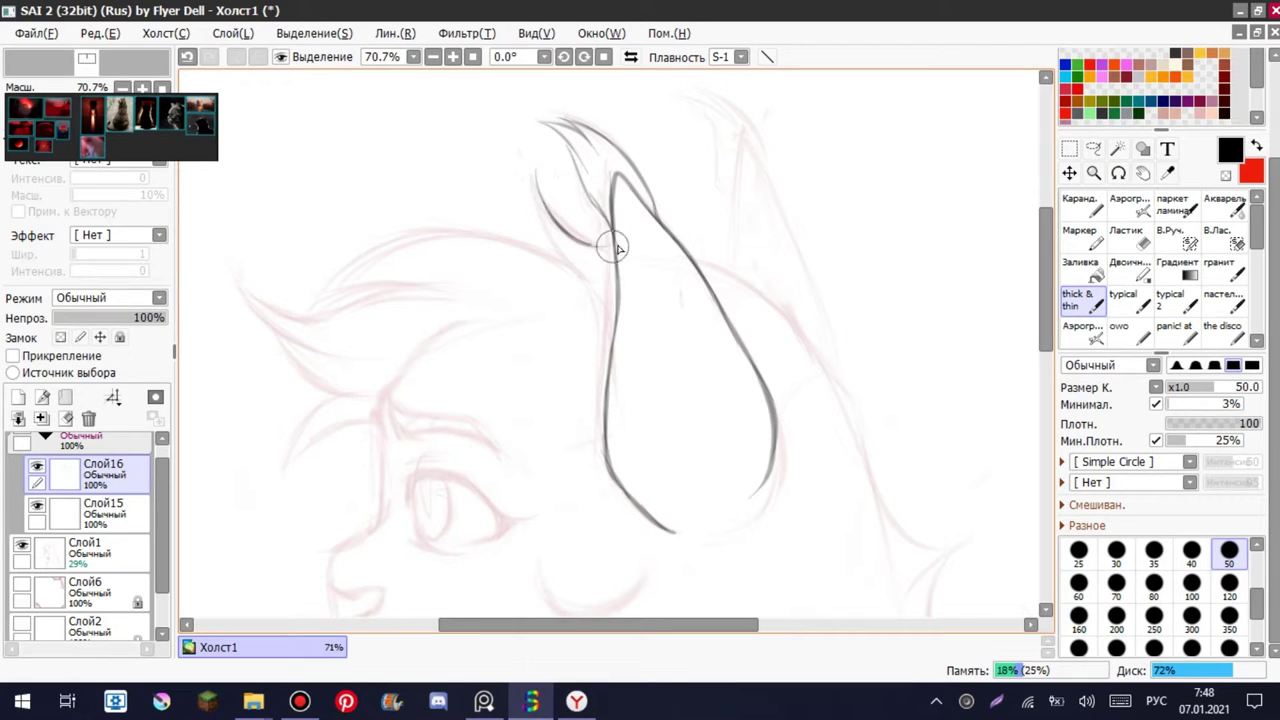
- Ink the pointed tuft in front of the ear and the curved line along the top of the head
drag(545, 178, 590, 285)
key(ctrl+z)
mouse_move(458, 238)
mouse_down()
mouse_move(312, 306)
mouse_move(535, 242)
mouse_up()
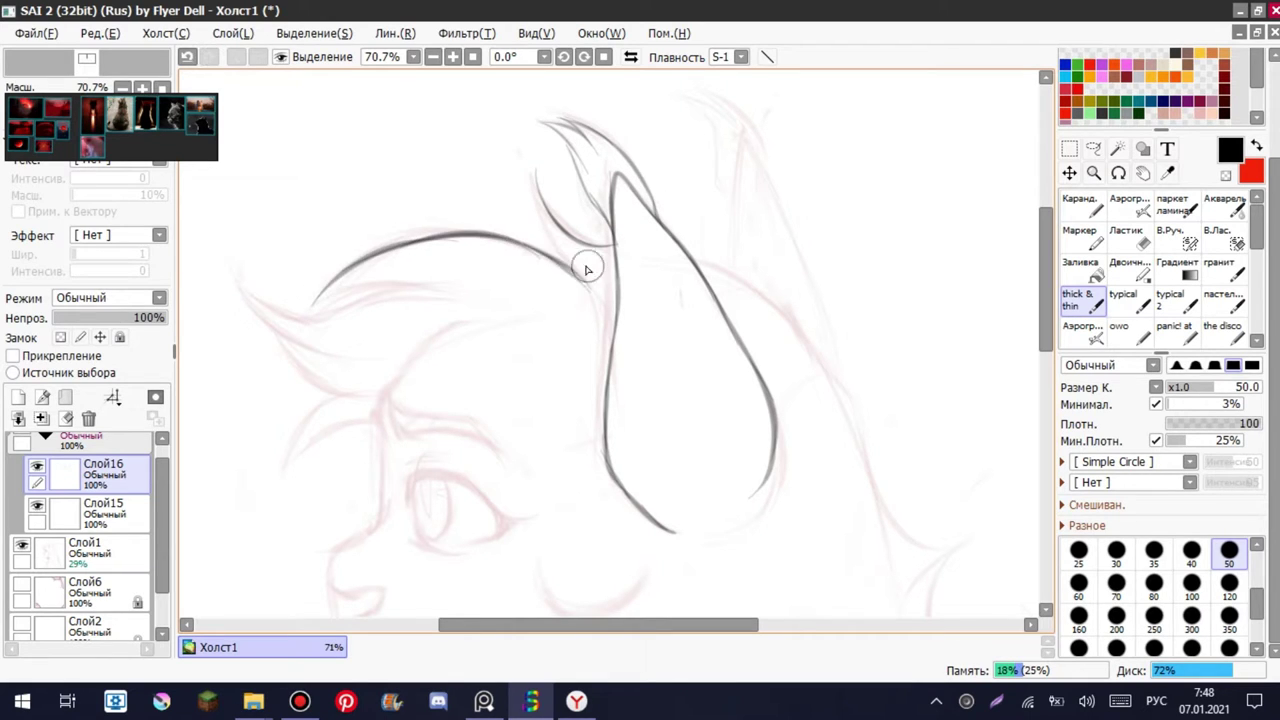
drag(538, 182, 594, 286)
key(ctrl+z)
- Erase the front part of the head's top line and redraw it as a curve running toward the forelock
key(e)
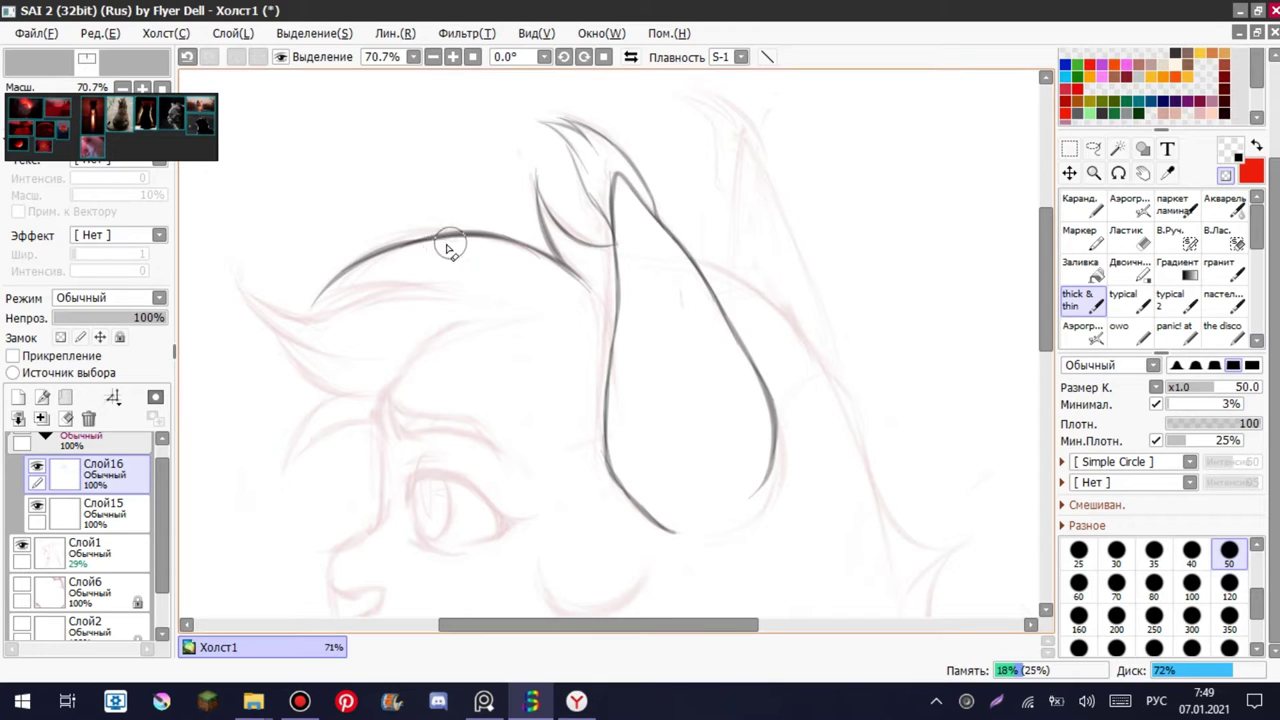
click(631, 58)
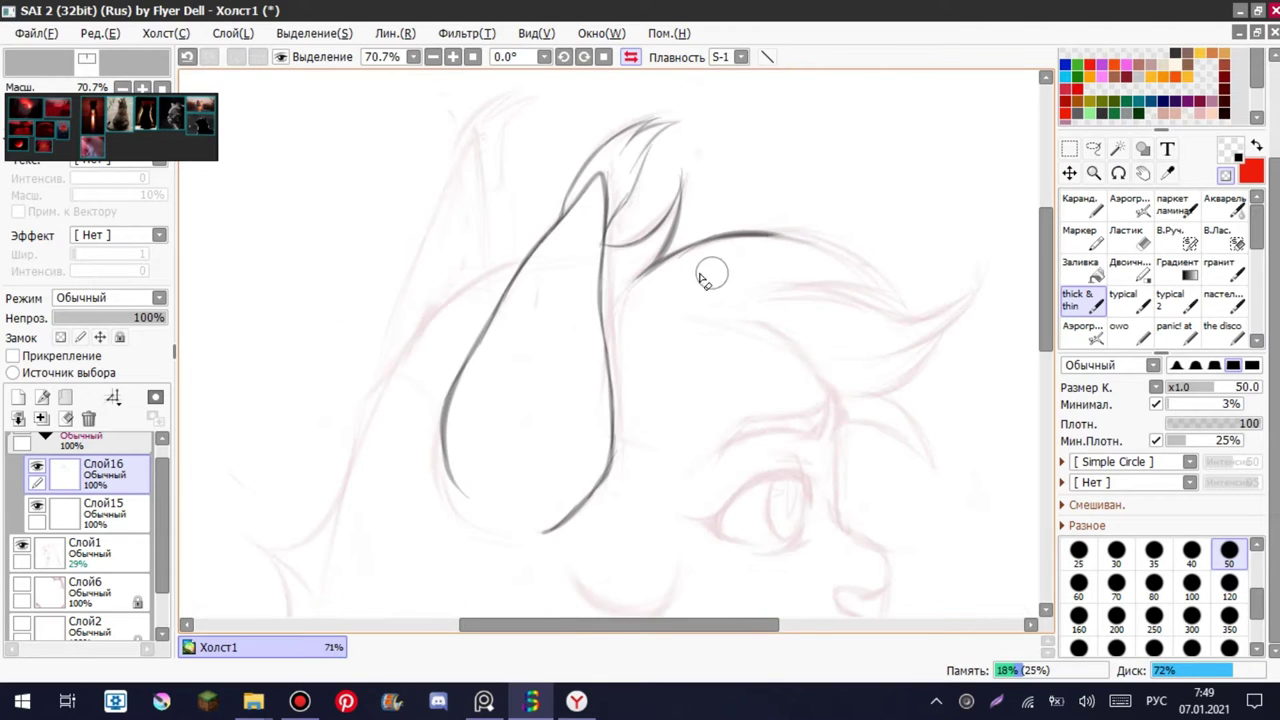
key(e)
mouse_move(798, 231)
mouse_down()
mouse_move(865, 265)
mouse_move(890, 305)
mouse_up()
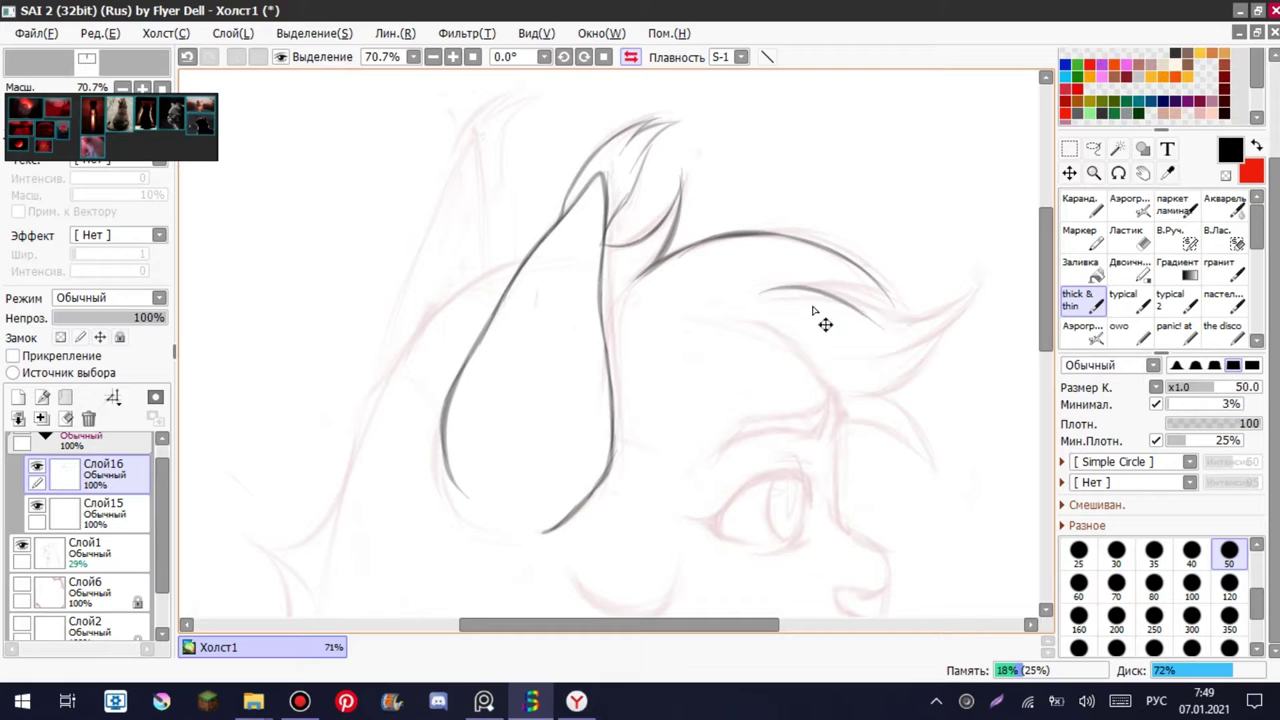
- Ink the pointed forelock strands sweeping out over the forehead, undoing the extra strand below them
mouse_move(813, 311)
mouse_down()
mouse_move(951, 309)
mouse_move(877, 351)
mouse_move(900, 386)
mouse_move(846, 425)
mouse_up()
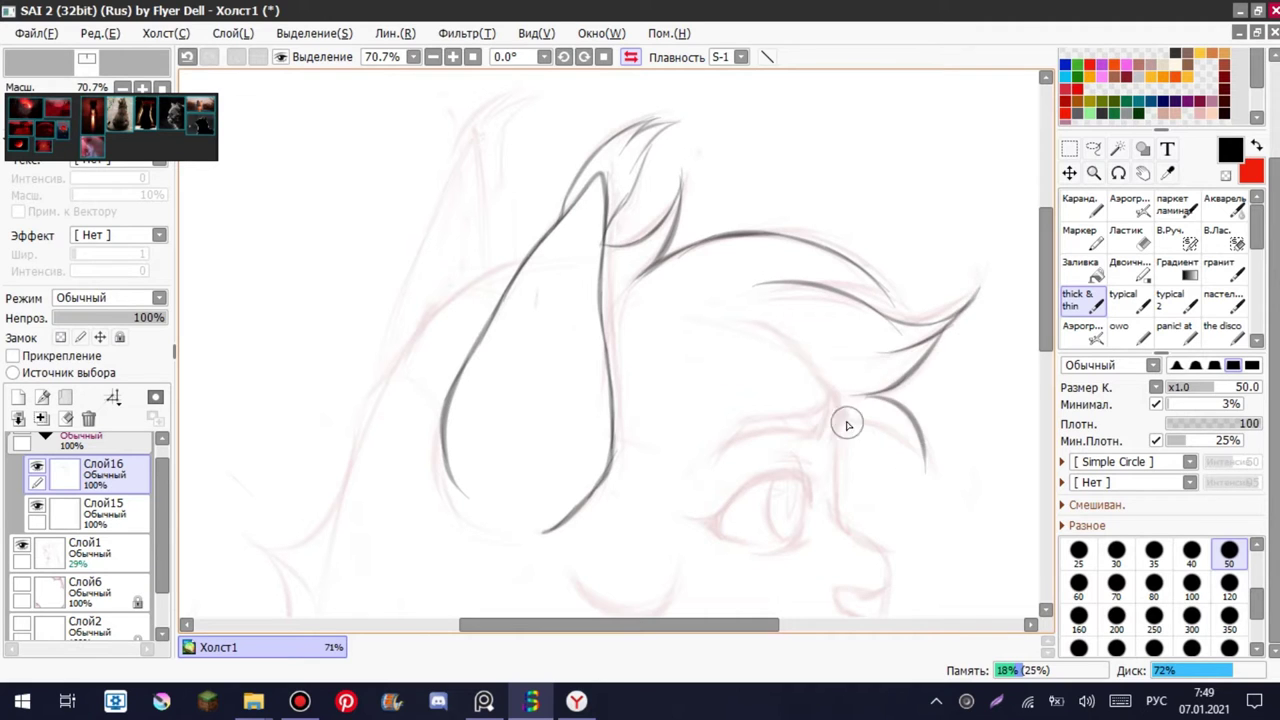
key(ctrl+z)
key(e)
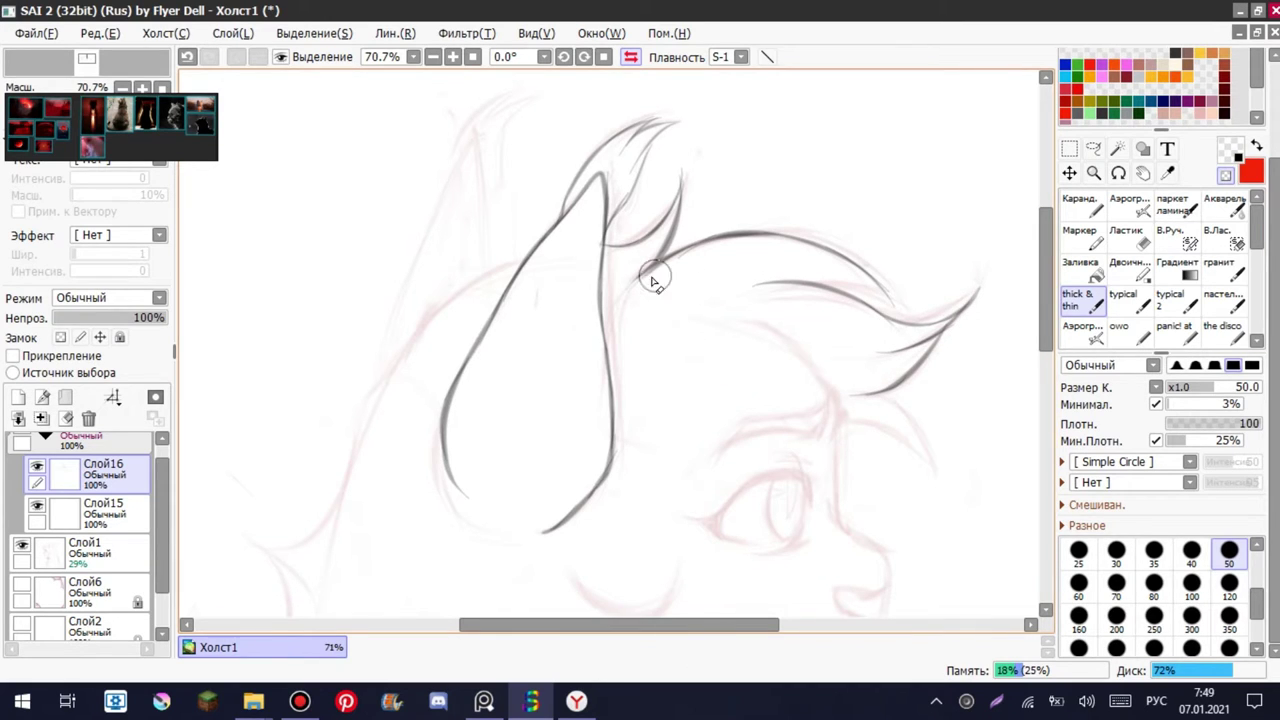
key(e)
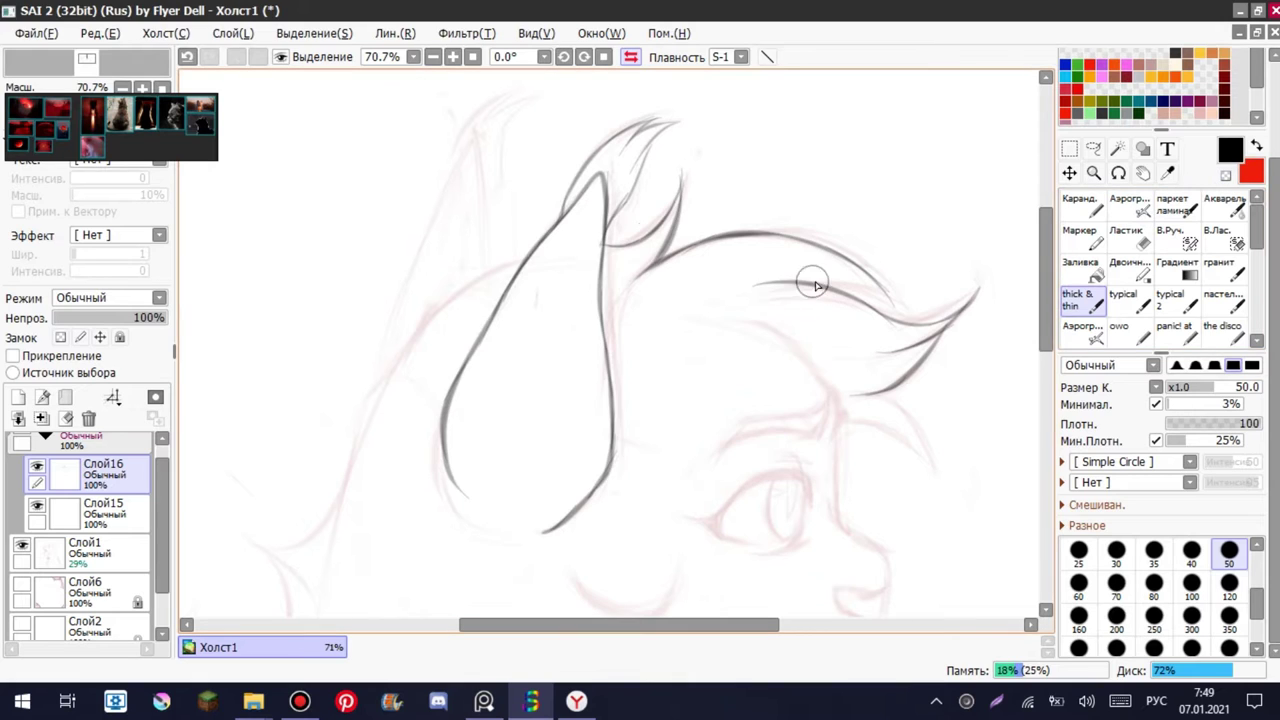
mouse_move(811, 283)
mouse_down()
mouse_move(891, 302)
mouse_move(817, 289)
mouse_up()
key(ctrl+z)
- Ink the face profile from the forehead down the muzzle, including the nose and mouth
scroll(817, 289, down, 3)
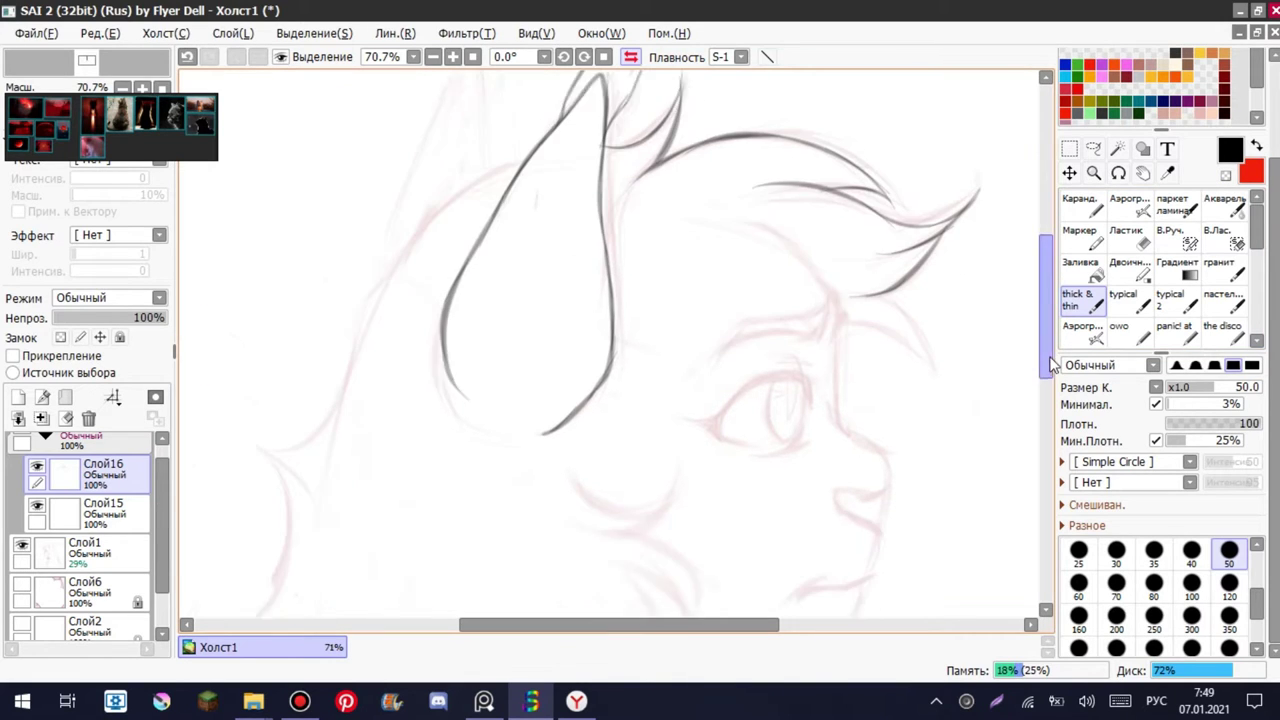
mouse_move(758, 183)
mouse_down()
mouse_move(840, 265)
mouse_move(840, 370)
mouse_up()
key(ctrl+z)
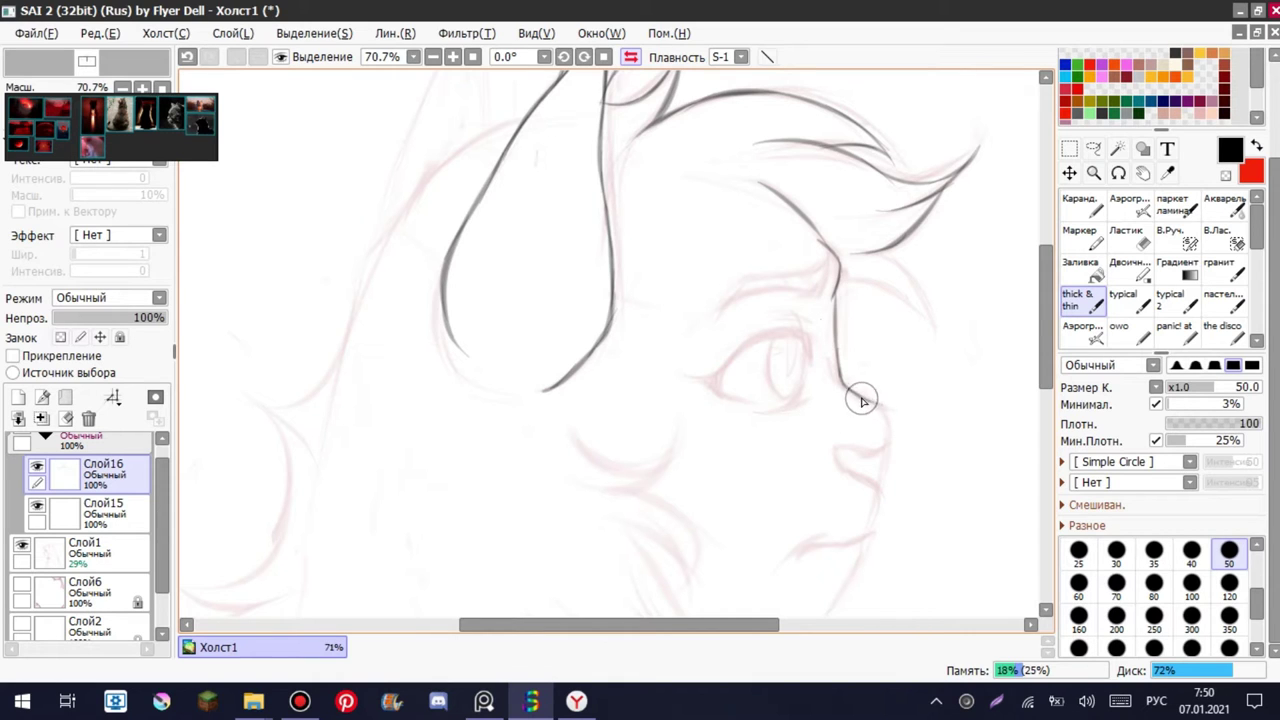
scroll(1037, 362, down, 2)
drag(885, 310, 863, 437)
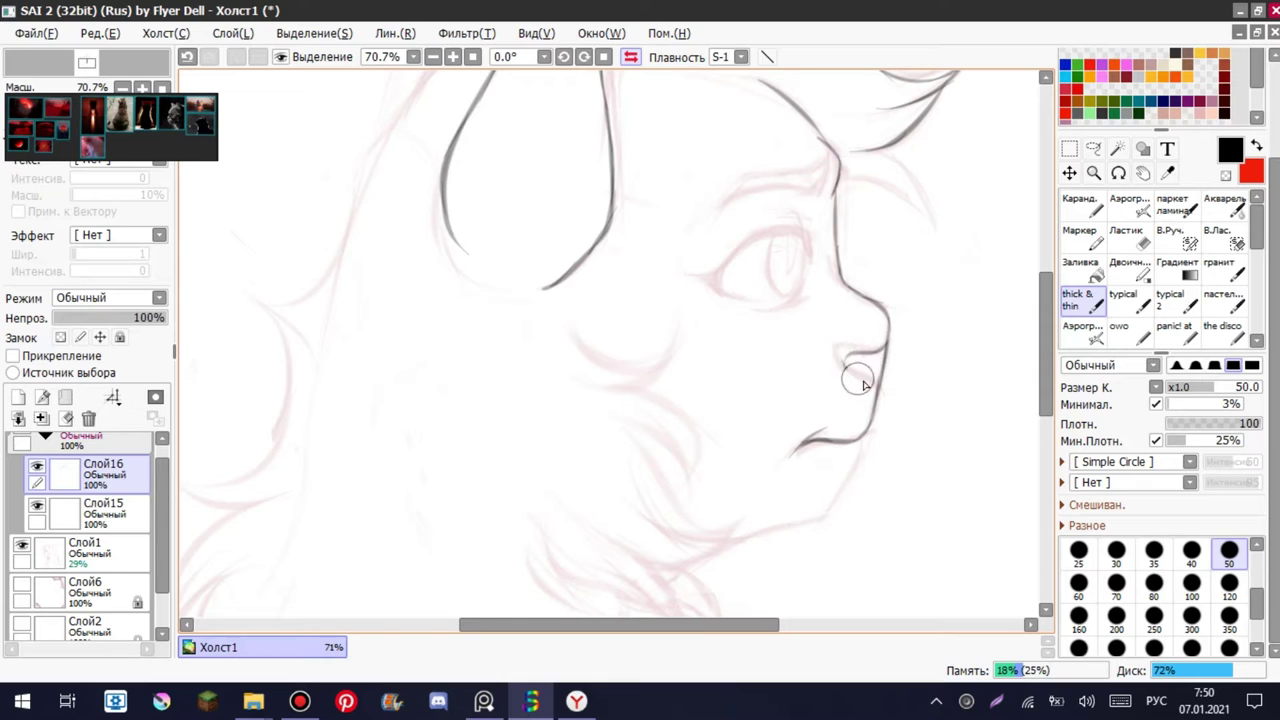
- Ink the eyebrow and the eye with a thick upper lash line, iris and slit pupil
scroll(1040, 395, up, 1)
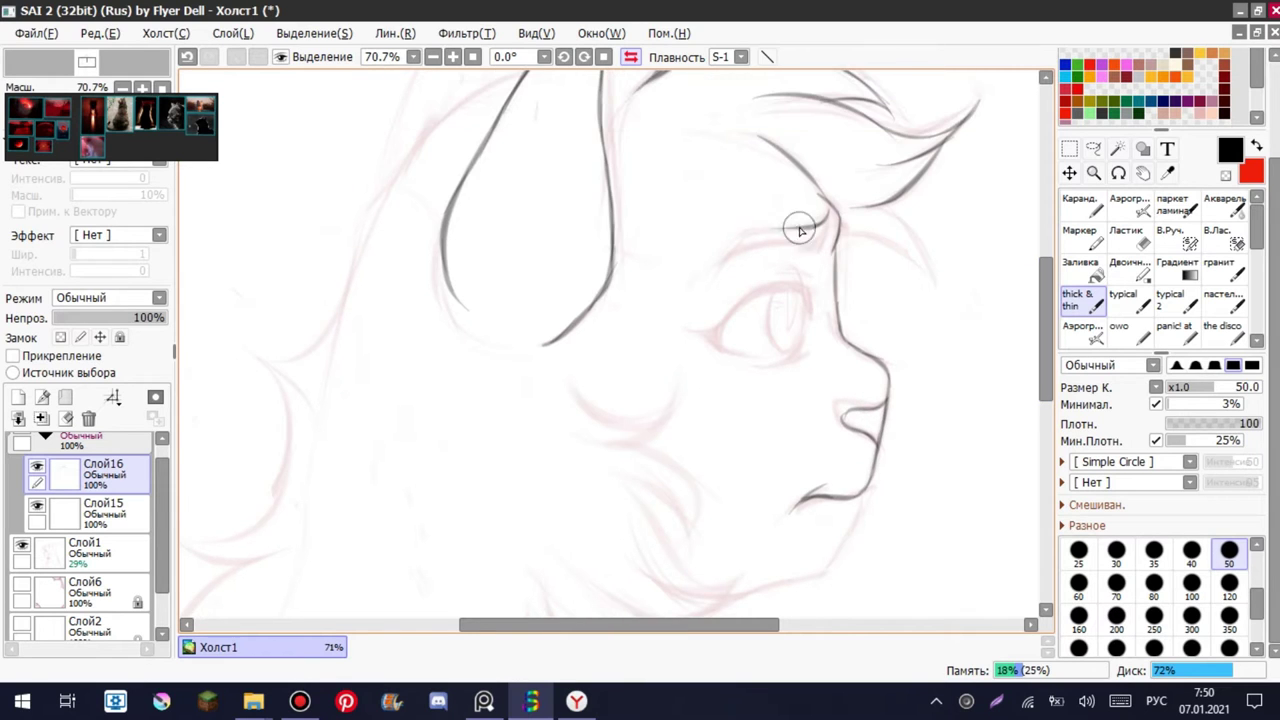
mouse_move(767, 267)
mouse_down()
mouse_move(727, 263)
mouse_move(761, 256)
mouse_up()
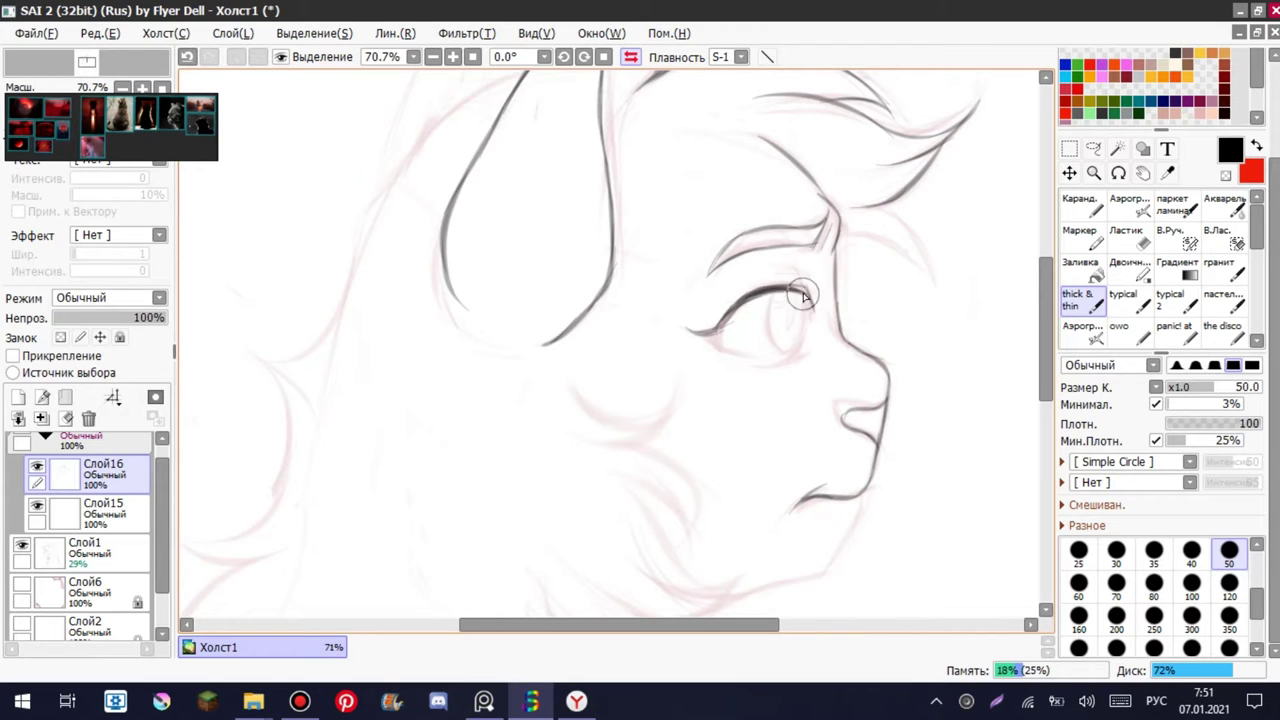
key(ctrl+z)
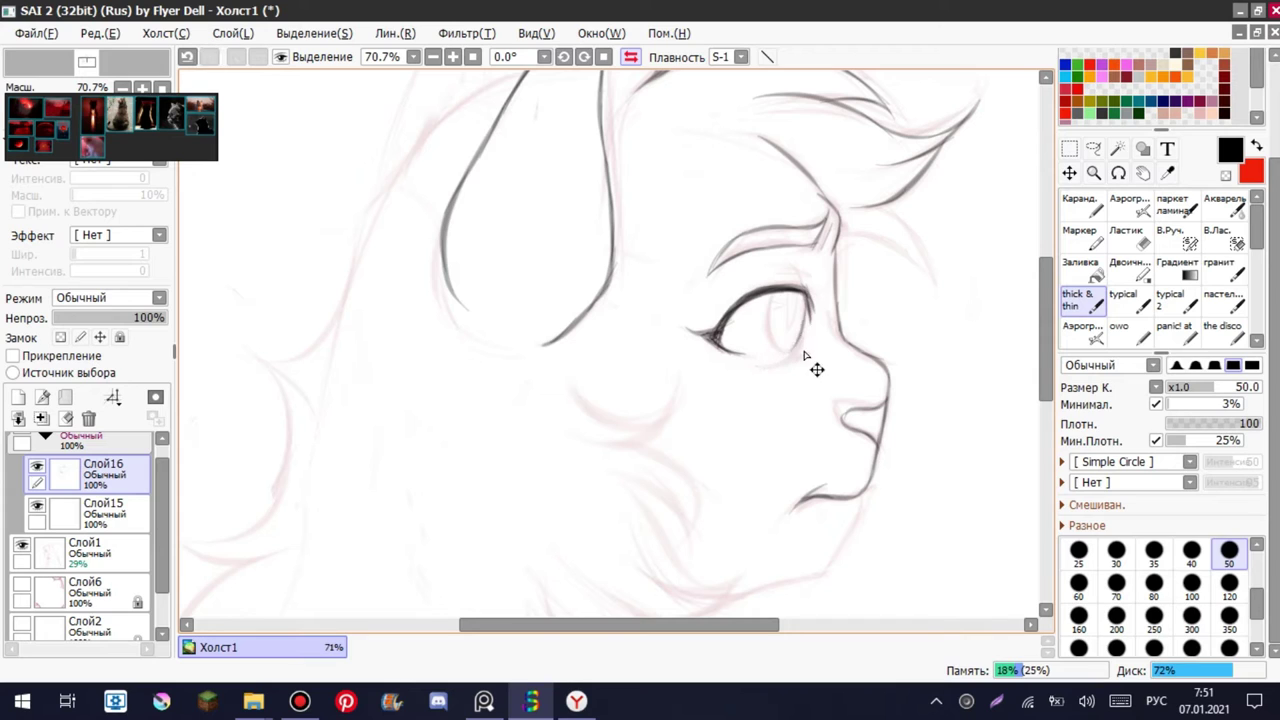
key(ctrl+z)
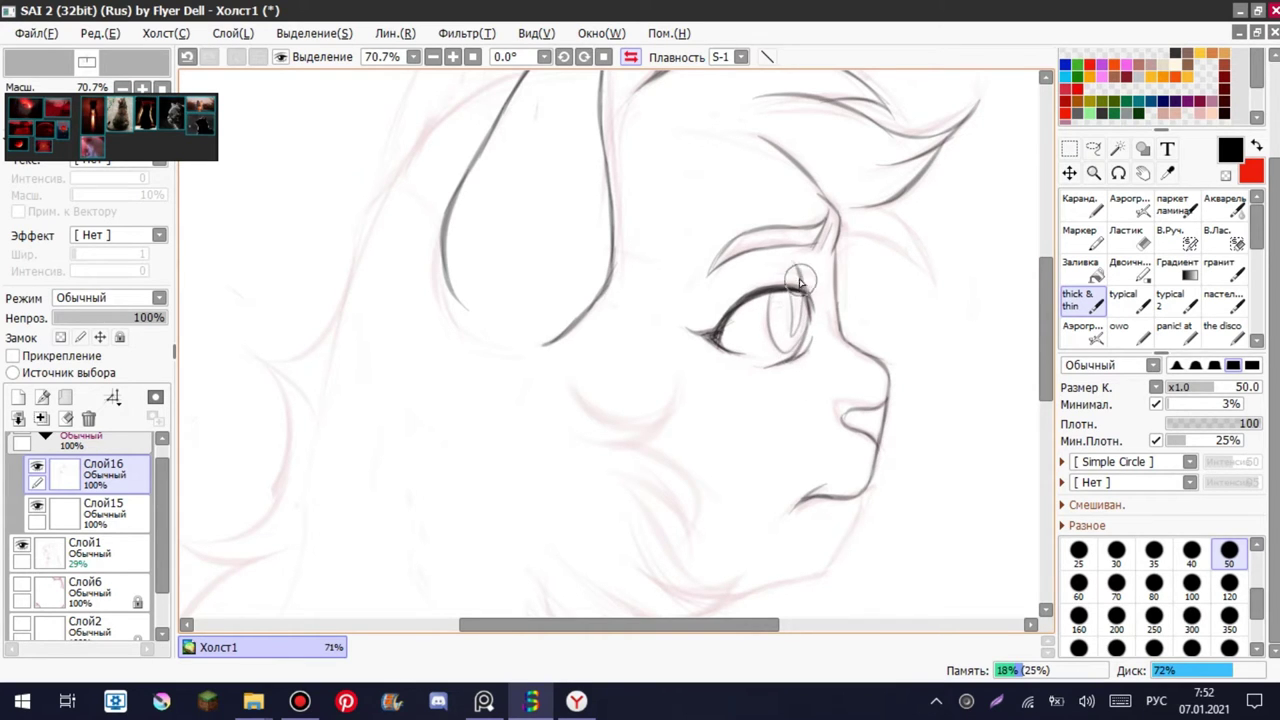
- Ink the short curved strand in front of the brow and the chin and lower jaw line
key(h)
key(ctrl+z)
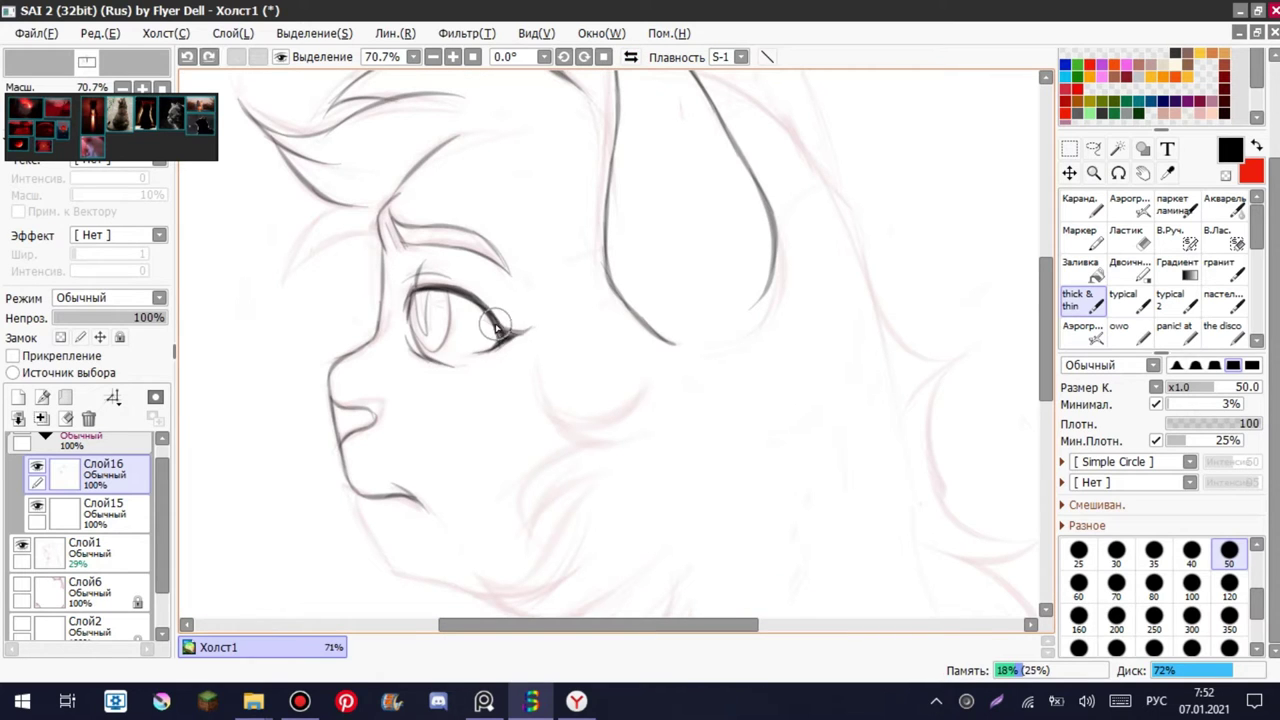
mouse_move(343, 206)
mouse_down()
mouse_move(288, 272)
mouse_move(392, 262)
mouse_up()
scroll(663, 354, down, 2)
scroll(550, 303, up, 2)
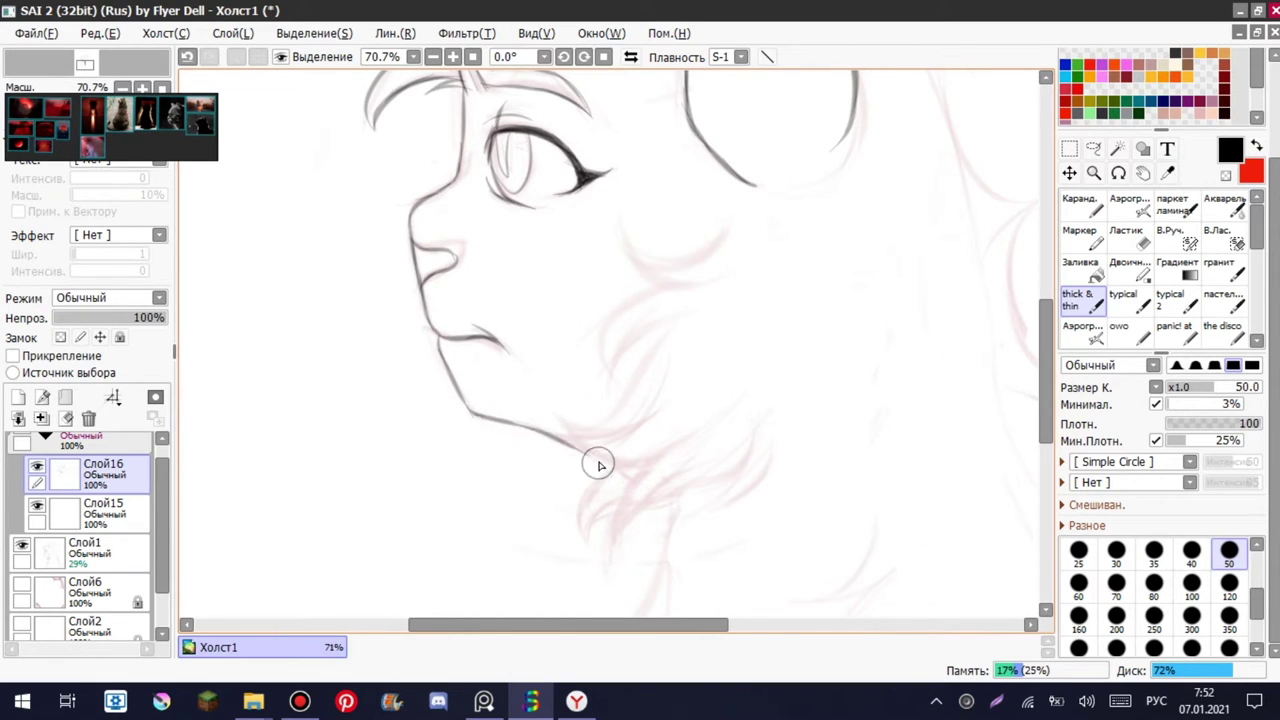
key(ctrl+z)
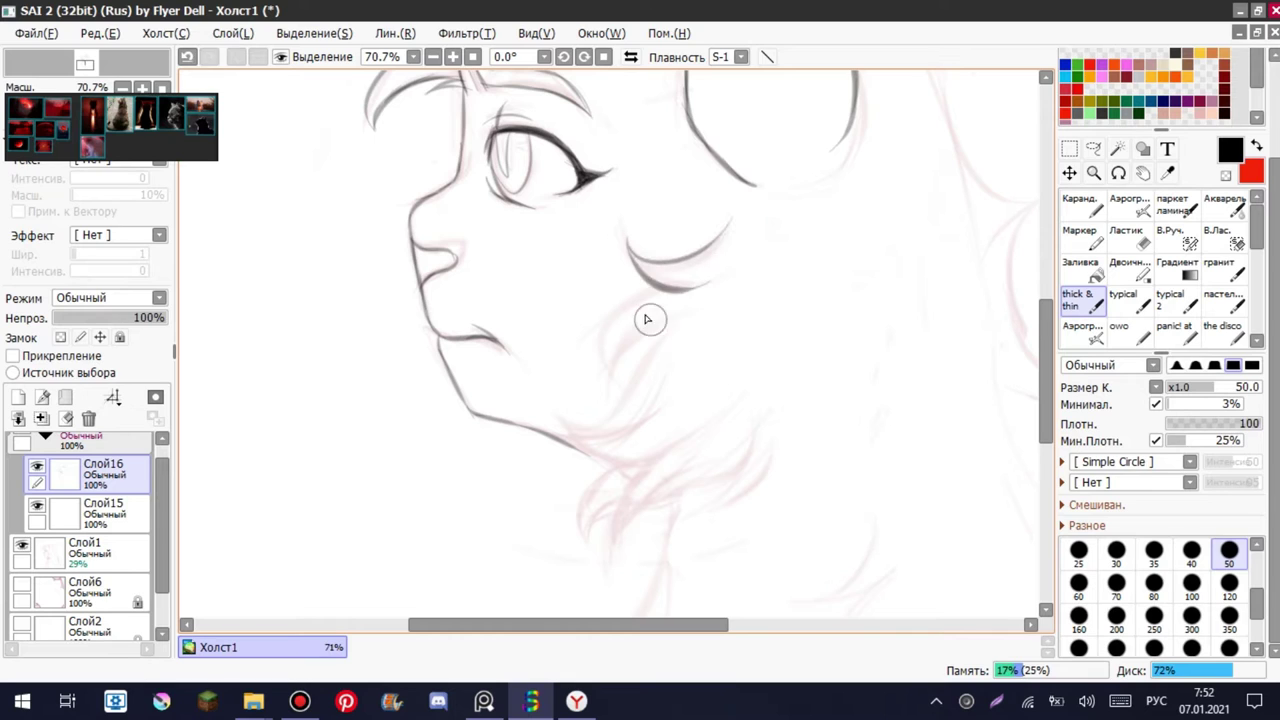
- Ink the upper cheek fur as curved, pointed tufts below the eye
drag(627, 240, 730, 226)
mouse_move(669, 287)
mouse_down()
mouse_move(646, 312)
mouse_move(693, 349)
mouse_move(616, 355)
mouse_move(664, 339)
mouse_move(620, 379)
mouse_move(620, 358)
mouse_move(671, 335)
mouse_move(634, 420)
mouse_up()
key(ctrl+z)
mouse_move(680, 318)
mouse_down()
mouse_move(557, 414)
mouse_move(612, 403)
mouse_up()
key(ctrl+z)
key(ctrl+z)
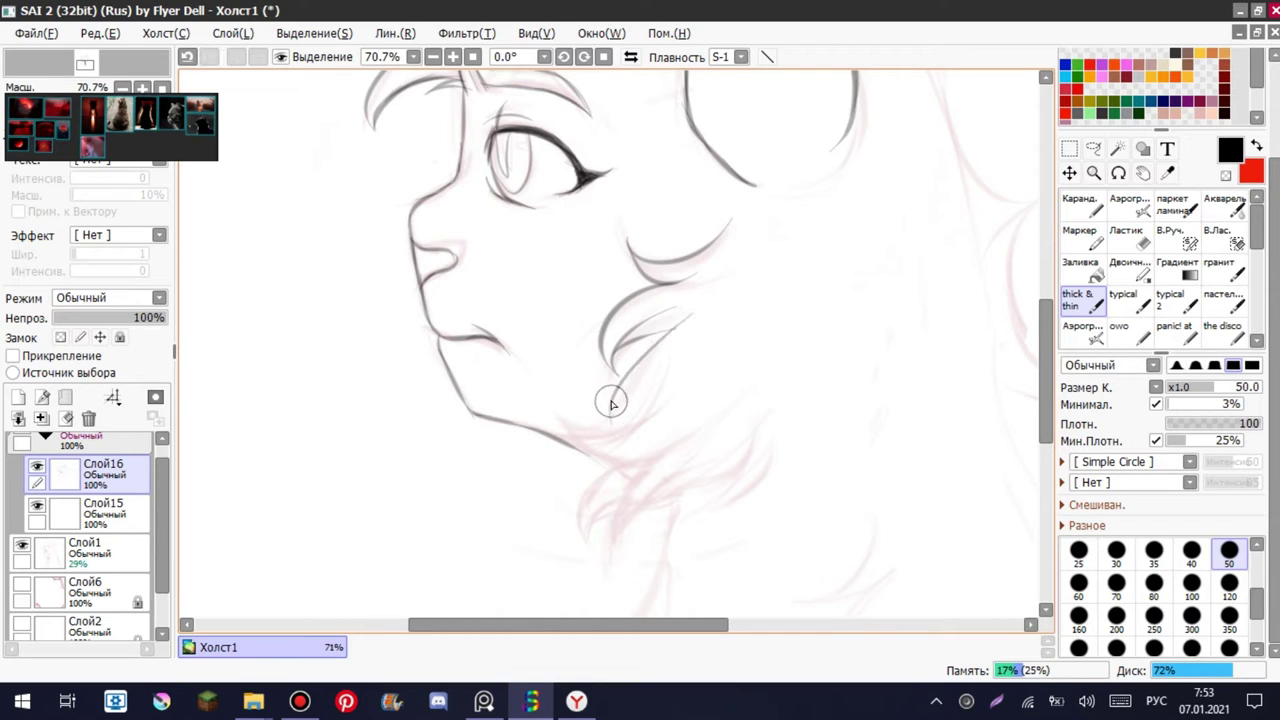
- Ink the lower cheek strand down to the jaw and rough in the throat fur beneath it
mouse_move(697, 322)
mouse_down()
mouse_move(562, 416)
mouse_move(614, 414)
mouse_move(548, 427)
mouse_move(638, 425)
mouse_move(672, 446)
mouse_move(646, 463)
mouse_move(612, 555)
mouse_up()
key(ctrl+z)
mouse_move(720, 452)
mouse_down()
mouse_move(620, 548)
mouse_move(636, 511)
mouse_move(735, 468)
mouse_move(760, 440)
mouse_up()
key(ctrl+z)
key(ctrl+z)
drag(636, 510, 760, 444)
scroll(770, 413, down, 2)
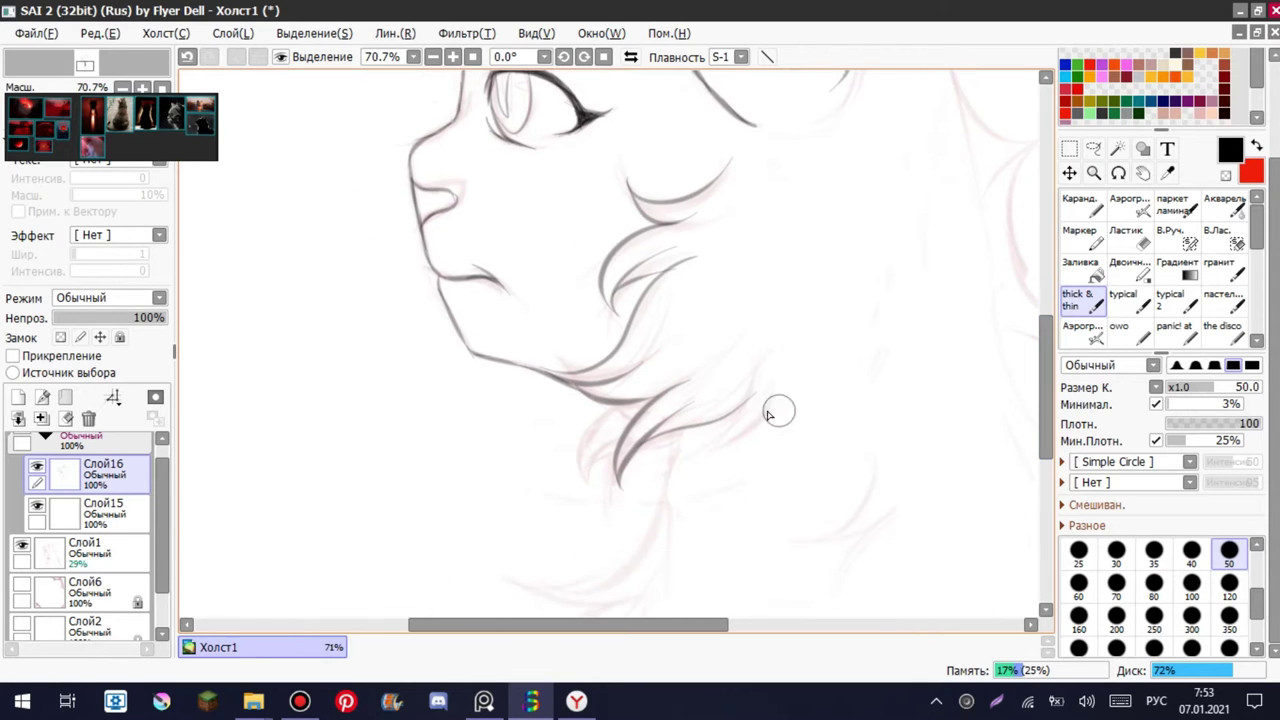
- Undo the throat tuft and redraw it as overlapping pointed strands under the jaw
key(ctrl+z)
key(ctrl+z)
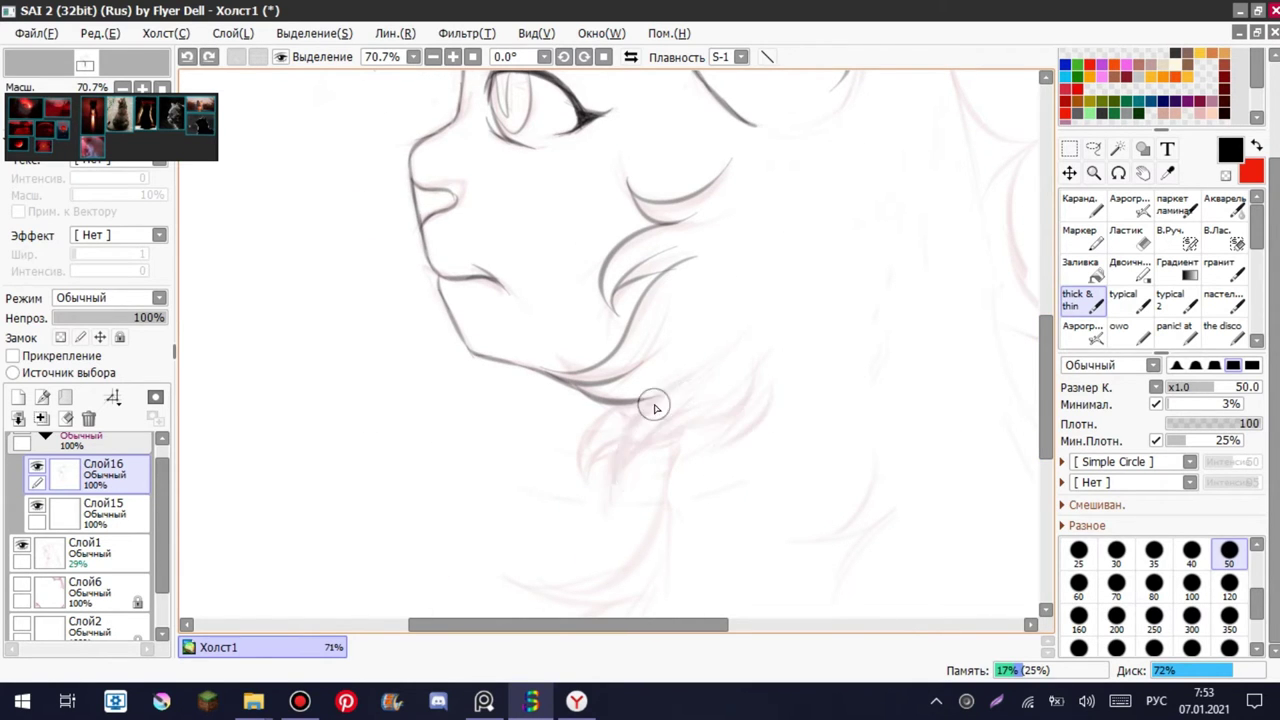
key(ctrl+z)
mouse_move(612, 505)
mouse_down()
mouse_move(657, 386)
mouse_move(612, 505)
mouse_up()
mouse_move(615, 495)
mouse_down()
mouse_move(686, 433)
mouse_move(751, 412)
mouse_up()
key(ctrl+z)
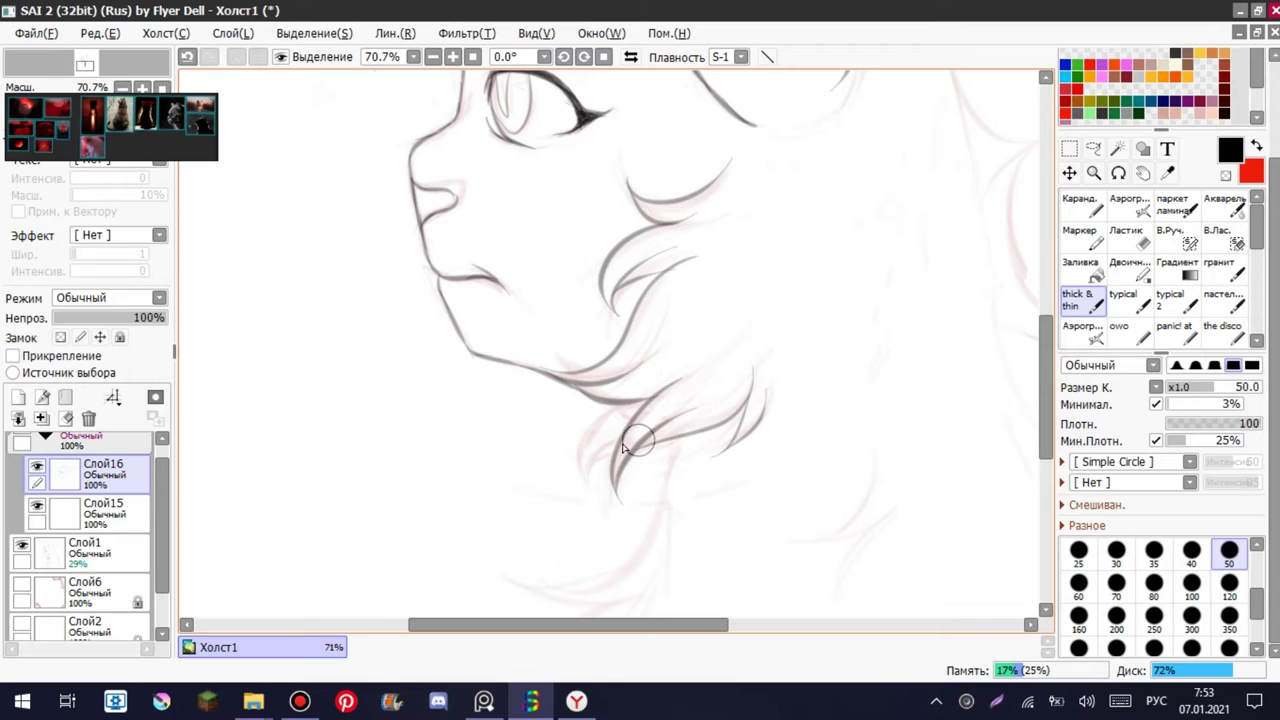
drag(630, 404, 578, 482)
key(ctrl+z)
drag(620, 428, 576, 490)
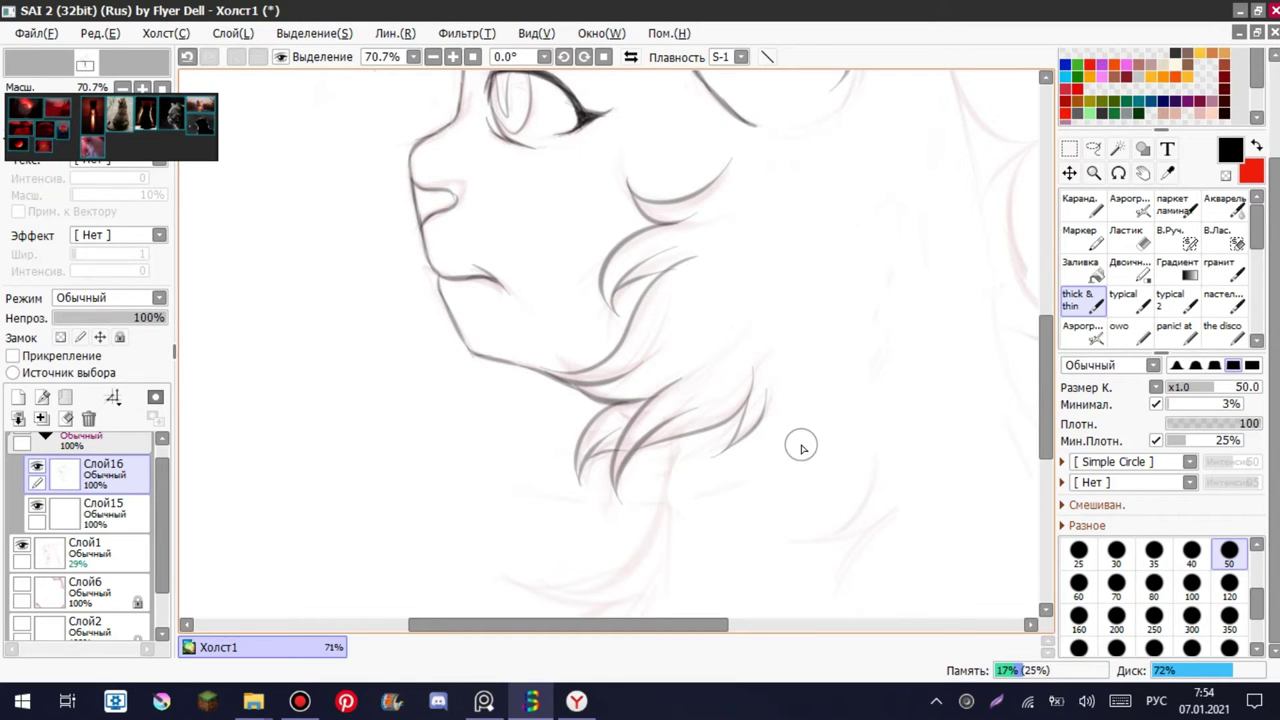
- Ink the back of the head from behind the ear down to the nape
scroll(802, 448, down, 3)
scroll(748, 158, up, 3)
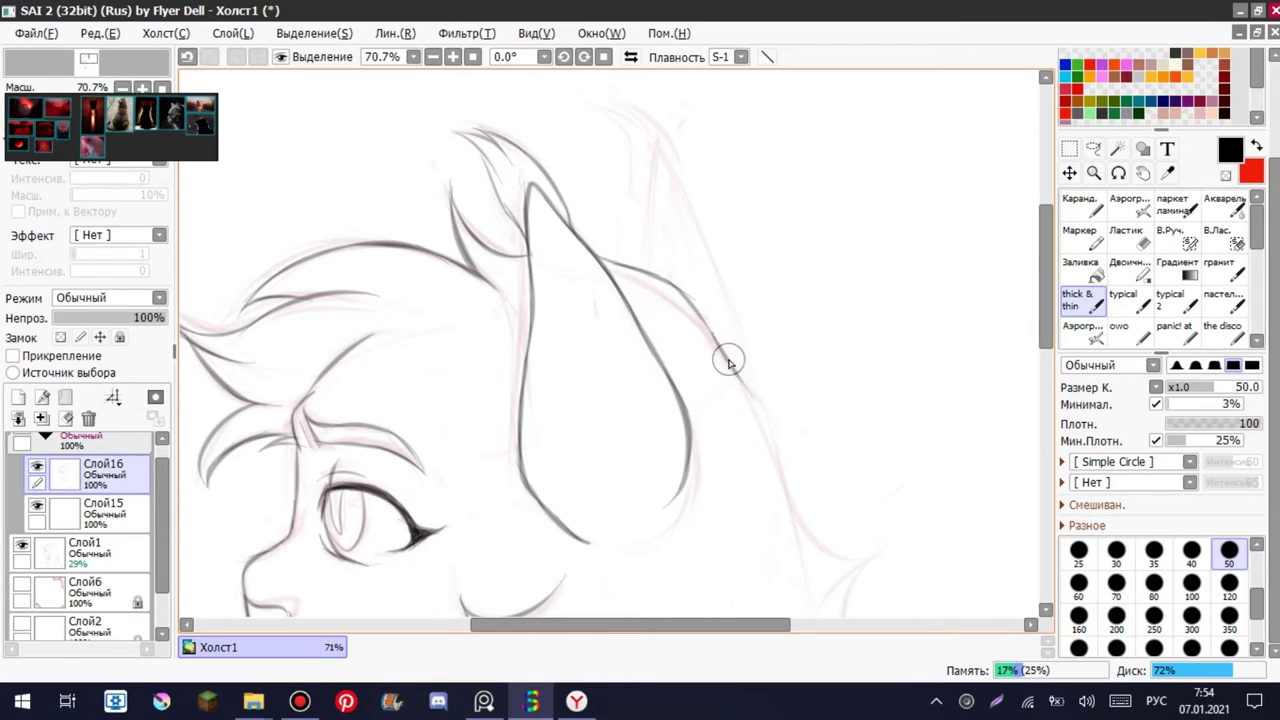
scroll(868, 324, down, 4)
mouse_move(745, 152)
mouse_down()
mouse_move(857, 320)
mouse_move(802, 376)
mouse_up()
- Ink the curved fur edge below the nape ending in a pointed tuft, redoing strokes that miss the sketch
scroll(847, 140, down, 4)
mouse_move(851, 115)
mouse_down()
mouse_move(854, 201)
mouse_move(962, 277)
mouse_move(875, 300)
mouse_up()
key(ctrl+z)
key(ctrl+z)
mouse_move(965, 258)
mouse_down()
mouse_move(850, 300)
mouse_move(925, 288)
mouse_up()
key(ctrl+z)
key(ctrl+z)
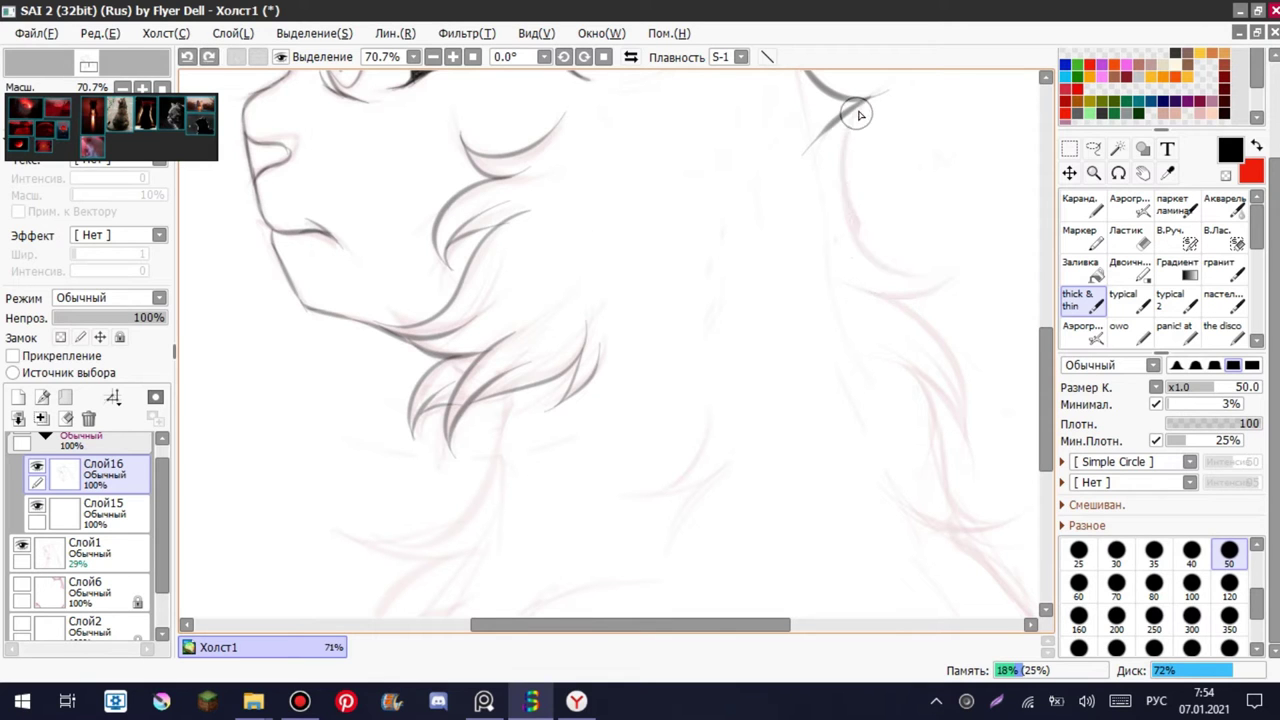
drag(851, 112, 963, 276)
drag(875, 297, 957, 271)
key(ctrl+z)
- Ink the next mane tuft down the back of the neck with short inner strands
scroll(1052, 292, up, 5)
scroll(1052, 292, down, 5)
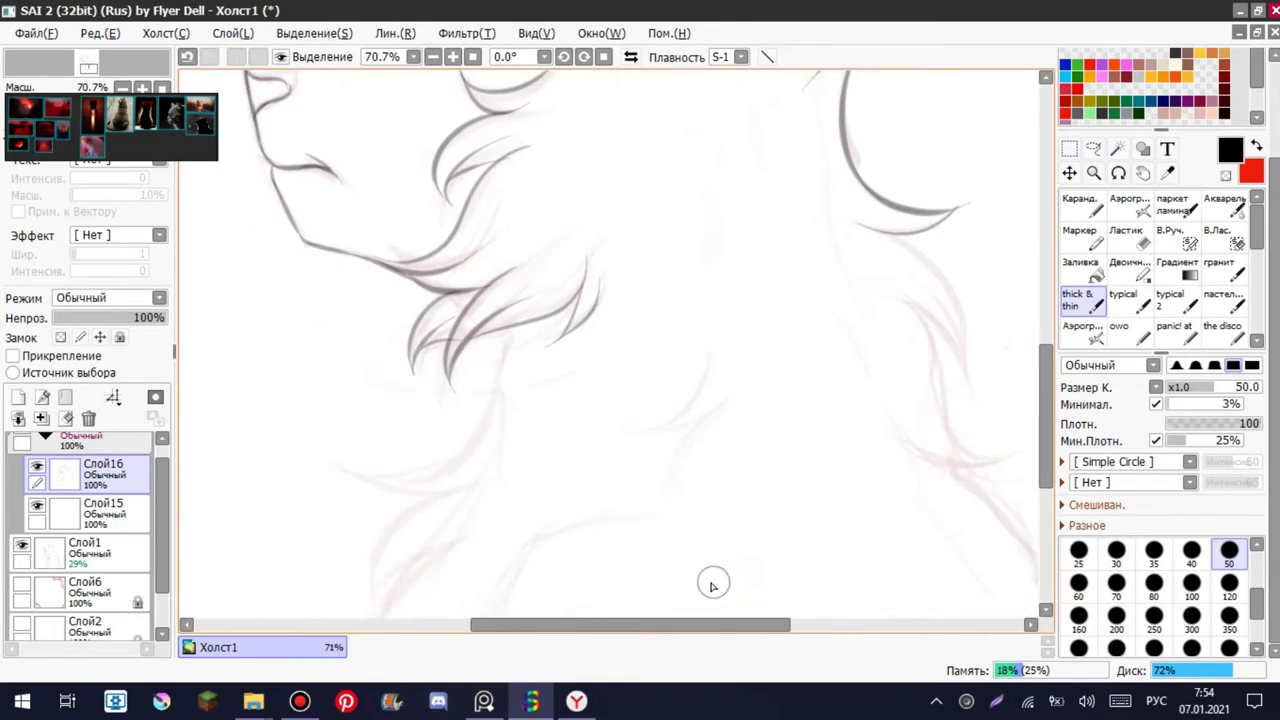
mouse_move(737, 243)
mouse_down()
mouse_move(783, 384)
mouse_move(785, 366)
mouse_move(748, 357)
mouse_up()
key(ctrl+z)
drag(757, 268, 752, 372)
- Ink the lower mane curve and continue the back line down to the canvas's lower edge
scroll(1048, 380, down, 3)
mouse_move(740, 158)
mouse_down()
mouse_move(754, 200)
mouse_move(841, 249)
mouse_move(818, 317)
mouse_move(888, 455)
mouse_up()
key(ctrl+z)
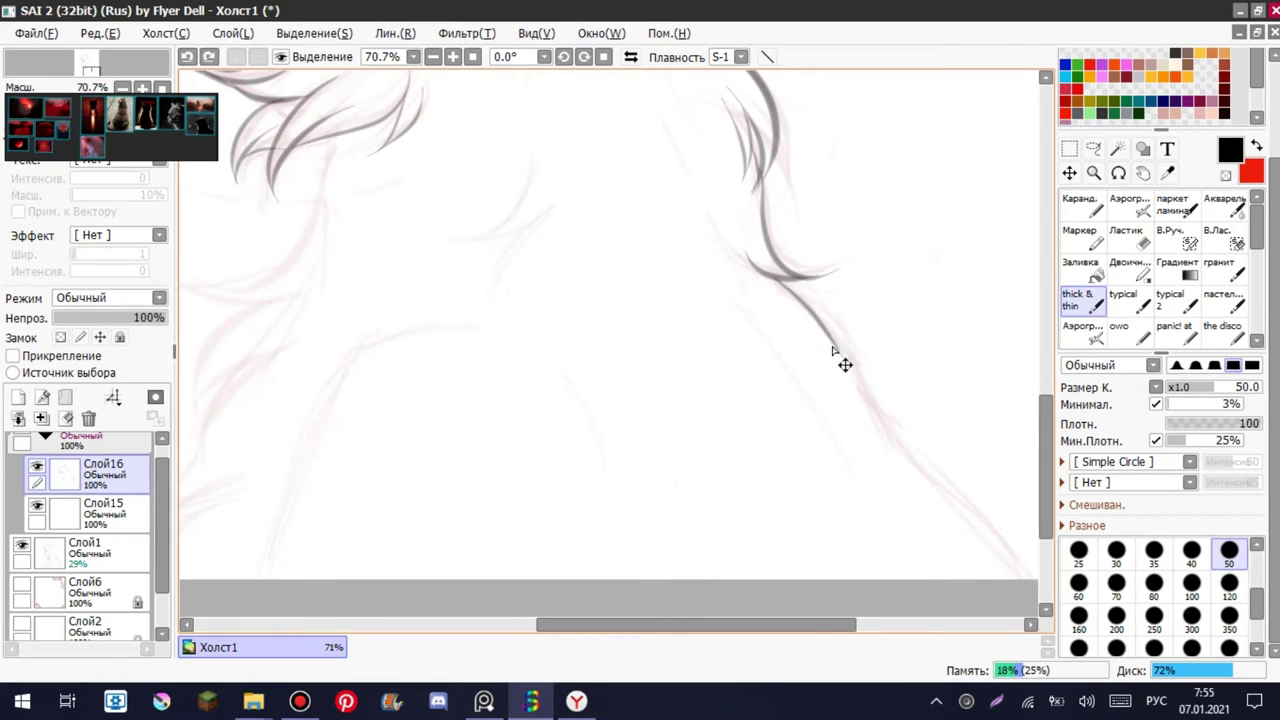
mouse_move(800, 285)
mouse_down()
mouse_move(874, 452)
mouse_move(705, 413)
mouse_move(880, 576)
mouse_up()
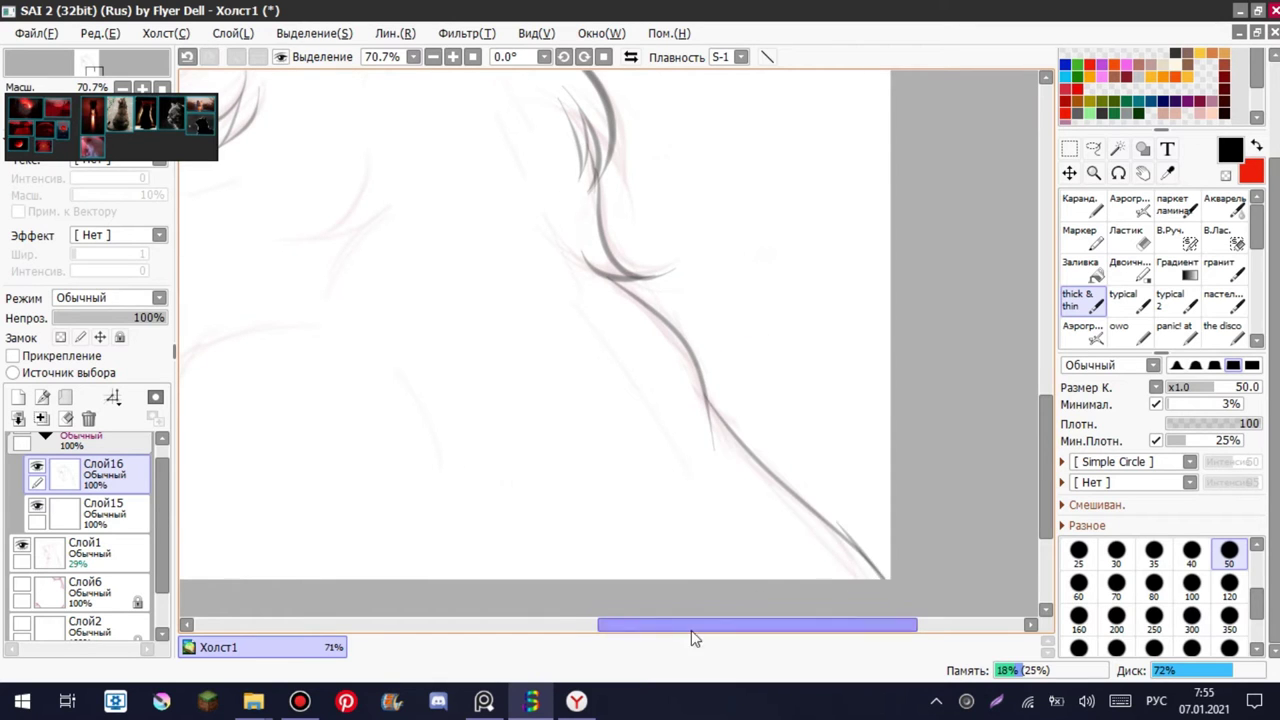
- Ink a few curved fur strokes in the middle of the neck and a long thin strand near the mane
drag(791, 630, 683, 637)
mouse_move(660, 178)
mouse_down()
mouse_move(574, 231)
mouse_move(674, 203)
mouse_up()
key(ctrl+z)
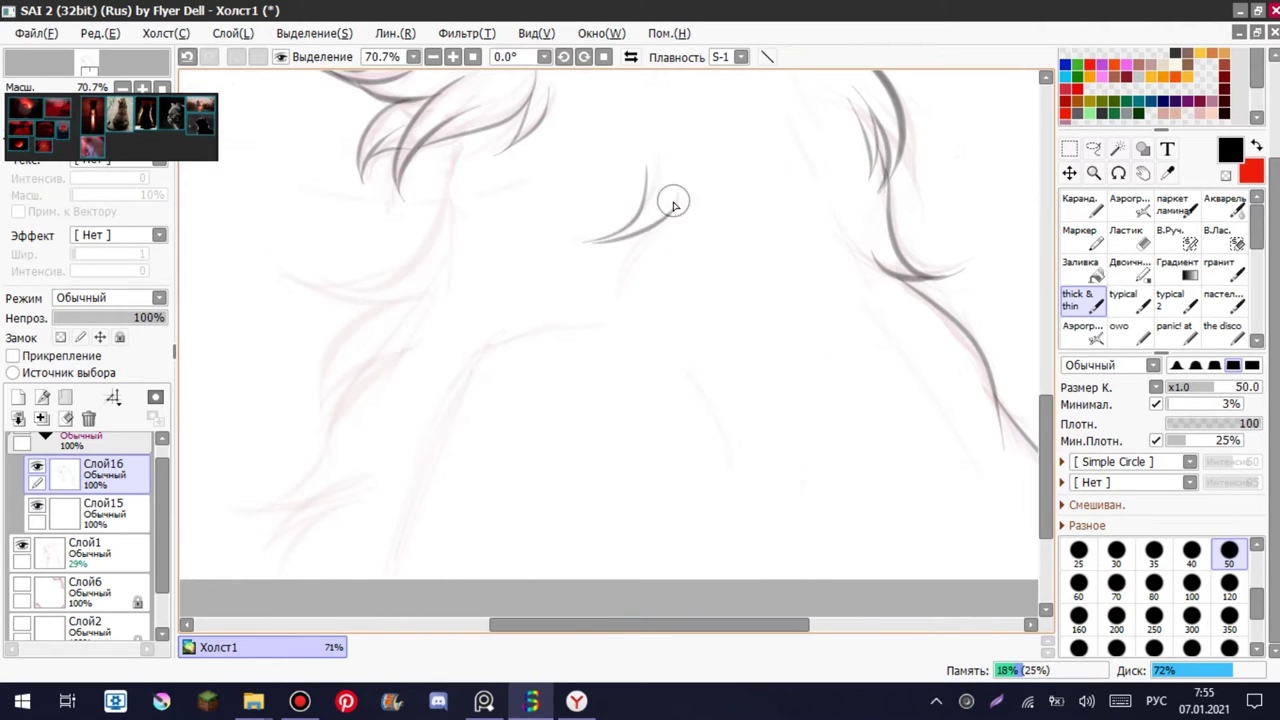
key(ctrl+z)
mouse_move(585, 236)
mouse_down()
mouse_move(674, 206)
mouse_move(635, 300)
mouse_up()
scroll(1052, 428, up, 1)
drag(789, 118, 818, 222)
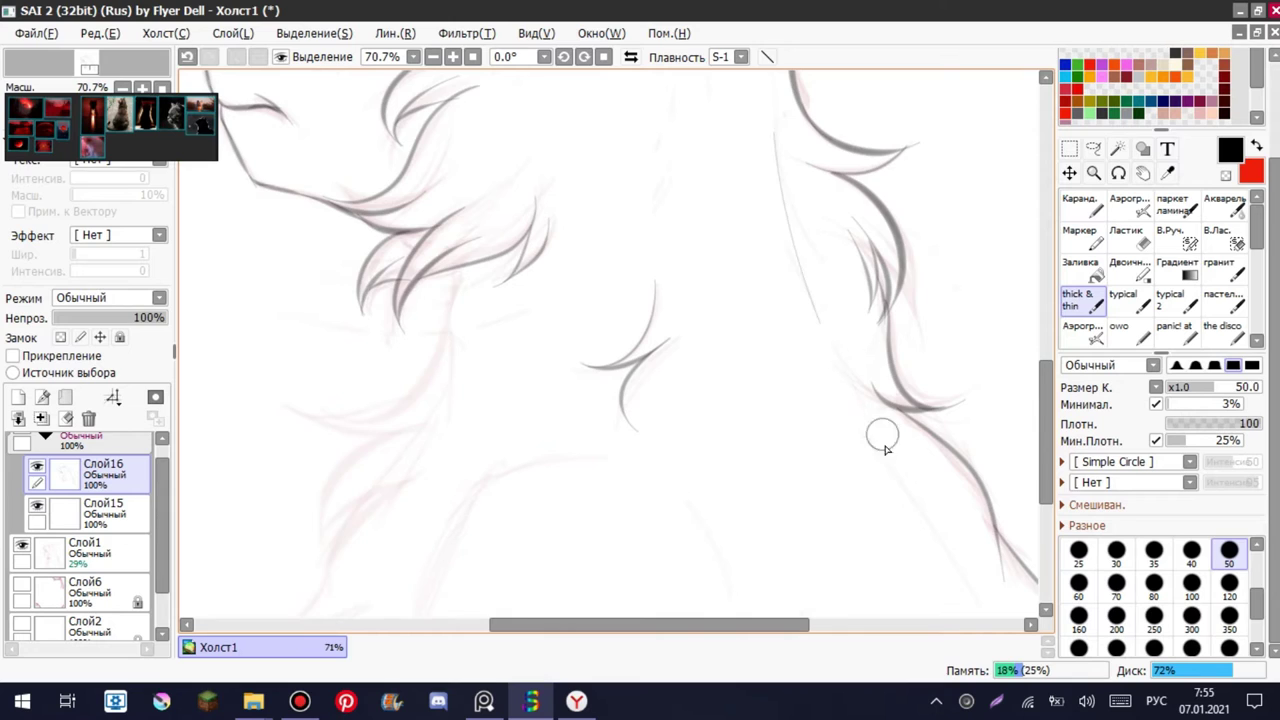
- Ink a long thin strand line over the shoulder, running roughly parallel to the back below the mane
scroll(865, 360, down, 1)
mouse_move(857, 294)
mouse_down()
mouse_move(988, 445)
mouse_move(953, 505)
mouse_up()
key(ctrl+z)
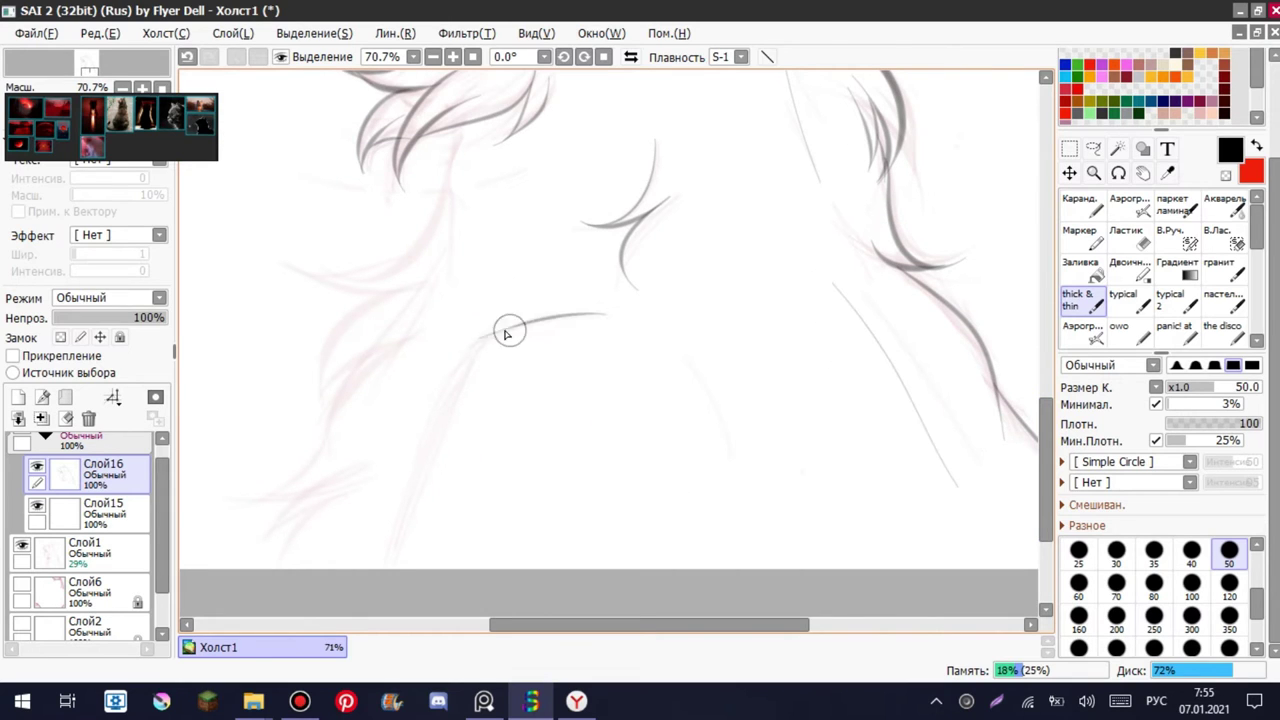
- Ink the curved foreleg line down to the canvas's lower edge and a short shoulder curve, redoing strokes that miss the sketch
key(ctrl+z)
drag(457, 345, 409, 494)
key(ctrl+z)
mouse_move(392, 560)
mouse_down()
mouse_move(473, 368)
mouse_move(564, 316)
mouse_up()
key(ctrl+z)
- Ink the front neck line from below the cheek fur into a pointed chest tuft, redoing strokes that miss the sketch
drag(640, 626, 560, 626)
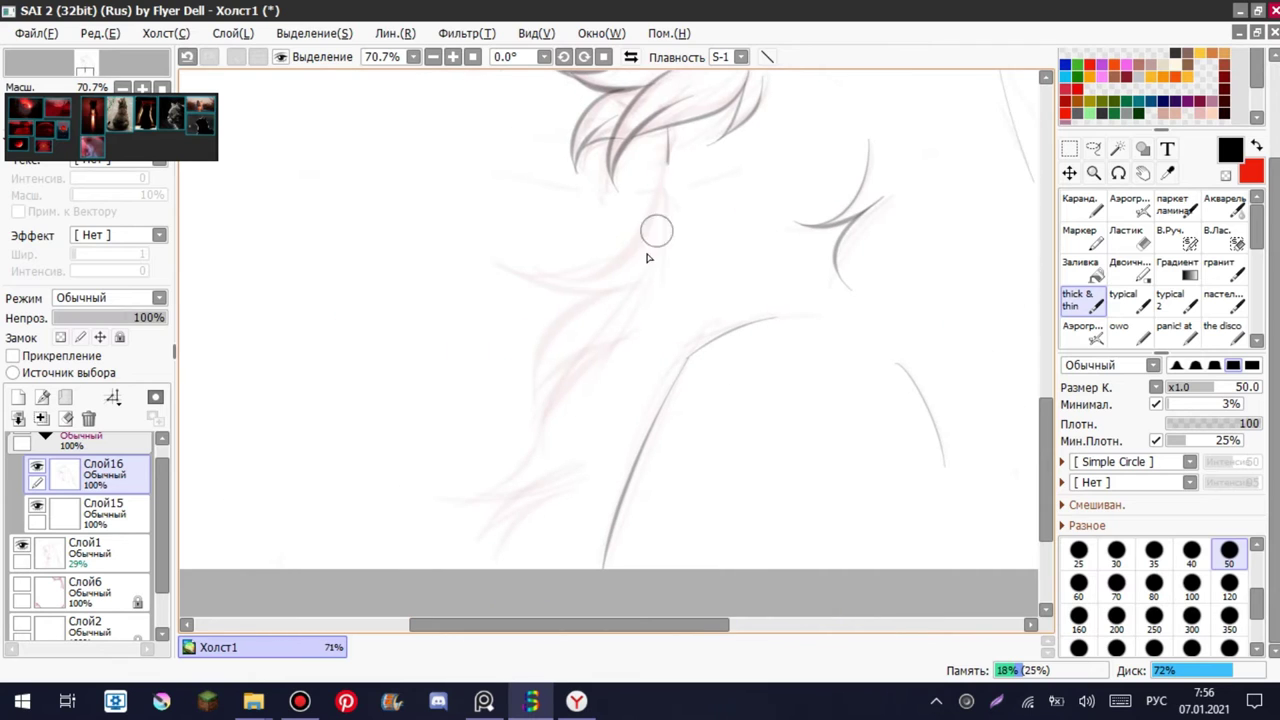
key(ctrl+z)
drag(668, 132, 578, 280)
key(ctrl+z)
mouse_move(640, 238)
mouse_down()
mouse_move(520, 284)
mouse_move(645, 256)
mouse_up()
key(ctrl+z)
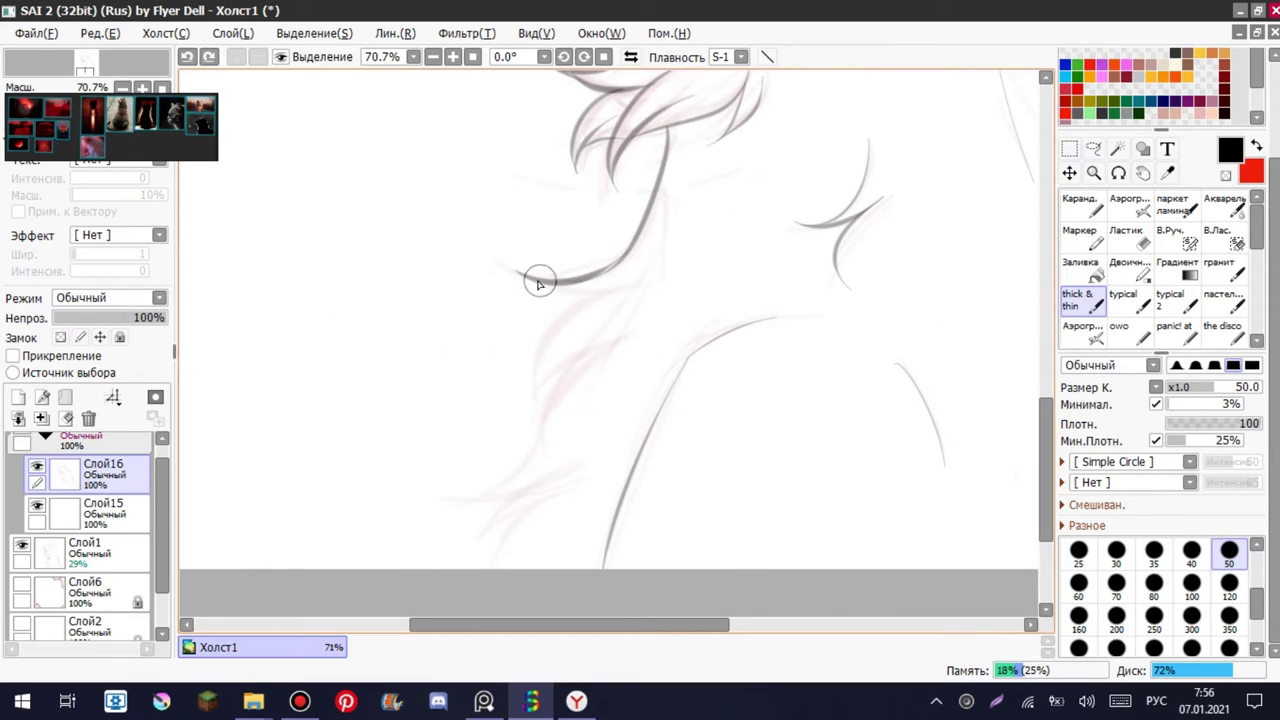
drag(522, 270, 645, 258)
- Ink the remaining chest fur tufts down the front of the body, following the sketch towards the canvas's lower edge
drag(620, 292, 531, 423)
mouse_move(650, 342)
mouse_down()
mouse_move(524, 389)
mouse_move(491, 491)
mouse_up()
drag(572, 458, 499, 545)
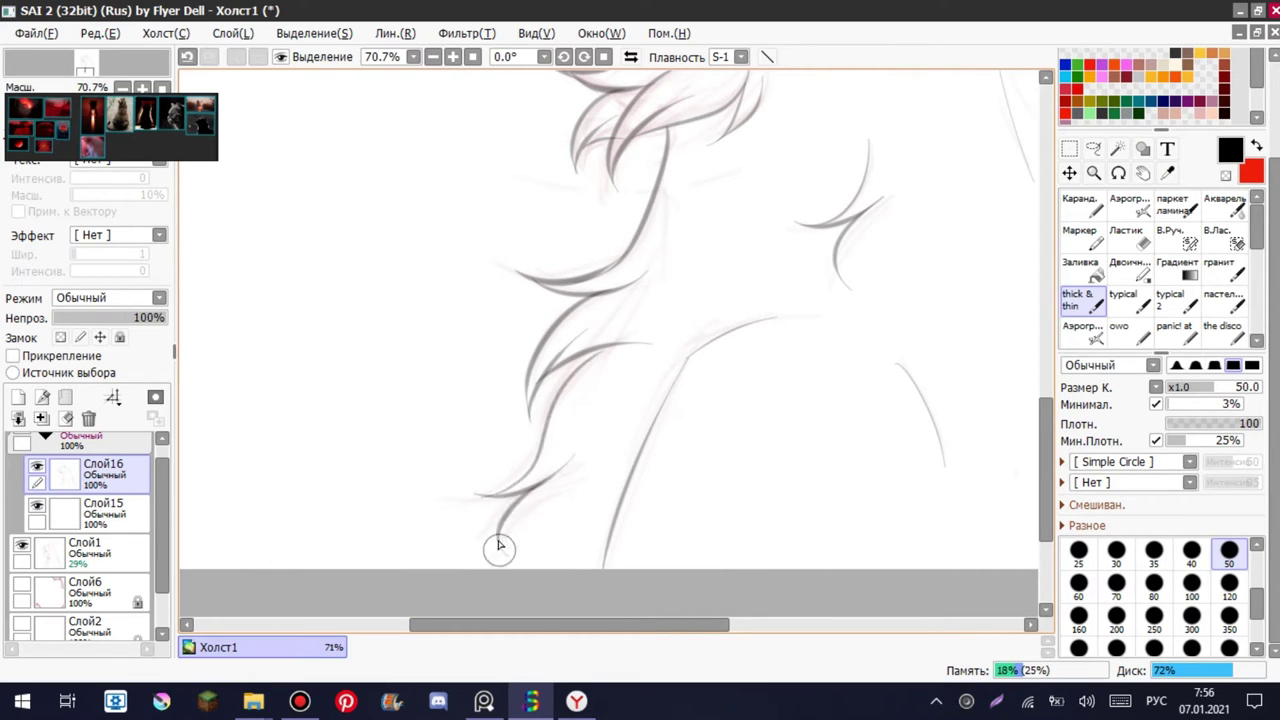
- Ink both sides of the far ear behind the head, from its pointed tip down to the nape
scroll(691, 360, down, 3)
scroll(723, 131, up, 3)
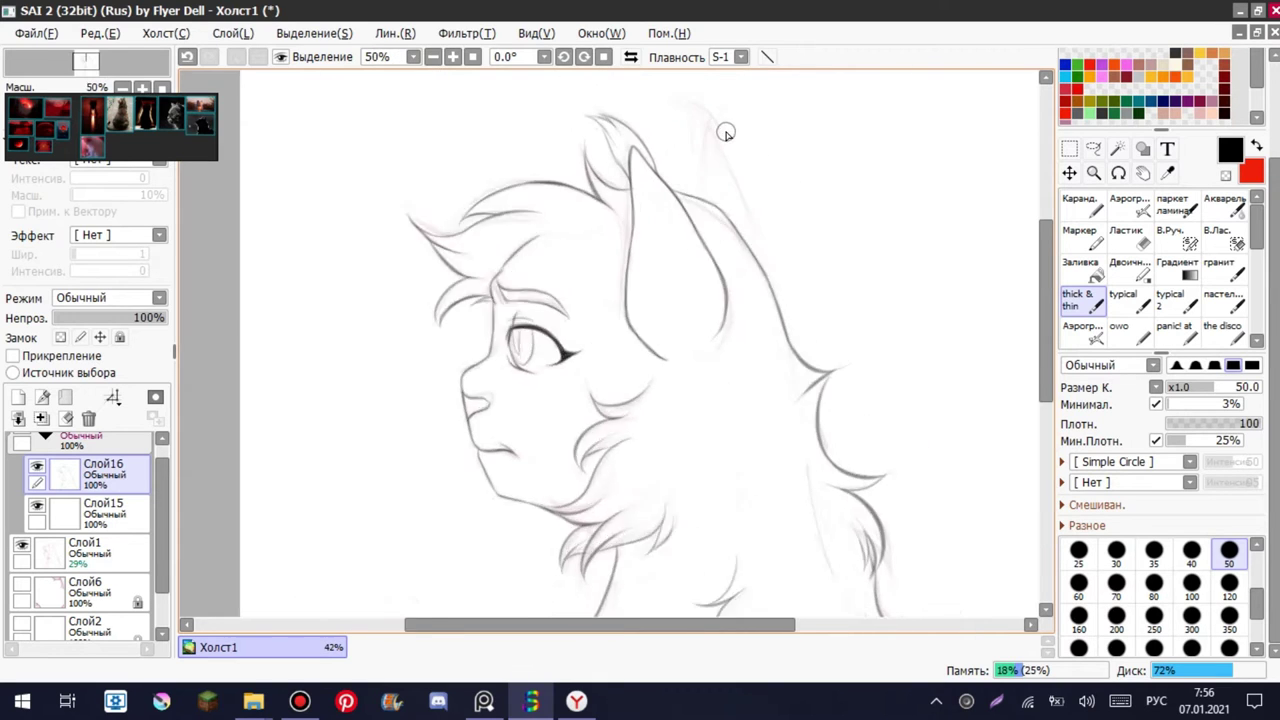
key(ctrl+z)
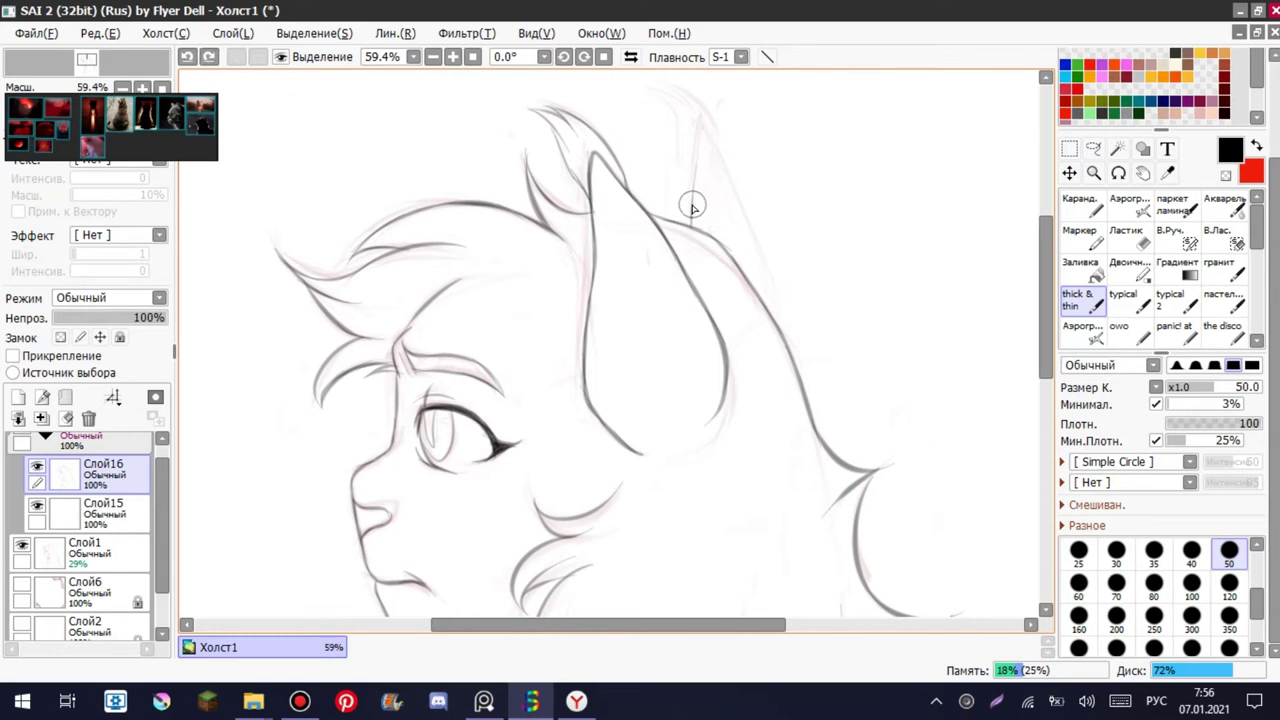
drag(691, 218, 776, 302)
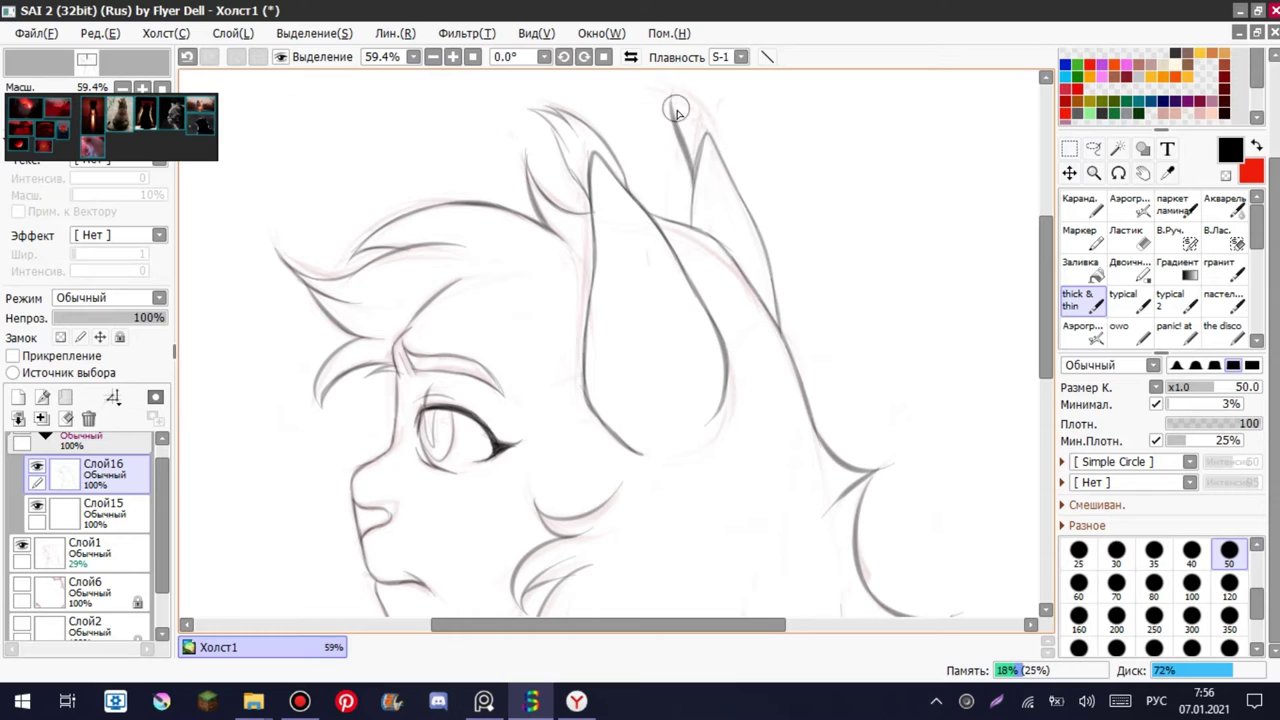
- Ink the pointed fur tuft at the far ear's tip, redoing strokes that miss the sketch
key(ctrl+z)
mouse_move(660, 92)
mouse_down()
mouse_move(698, 135)
mouse_move(680, 86)
mouse_move(688, 110)
mouse_up()
key(ctrl+z)
key(ctrl+z)
key(ctrl+y)
key(ctrl+z)
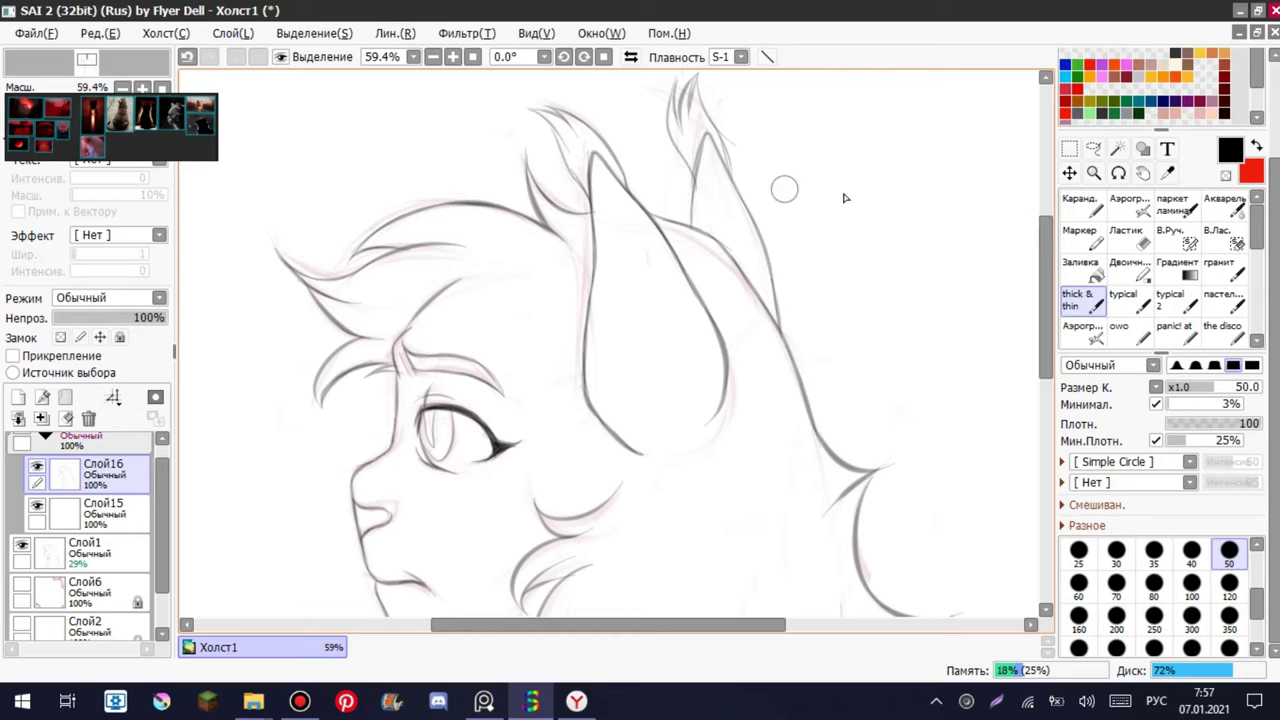
- Hide the sketch layer Слой1 and check the finished line art in a horizontally mirrored view
key(e)
scroll(828, 193, down, 4)
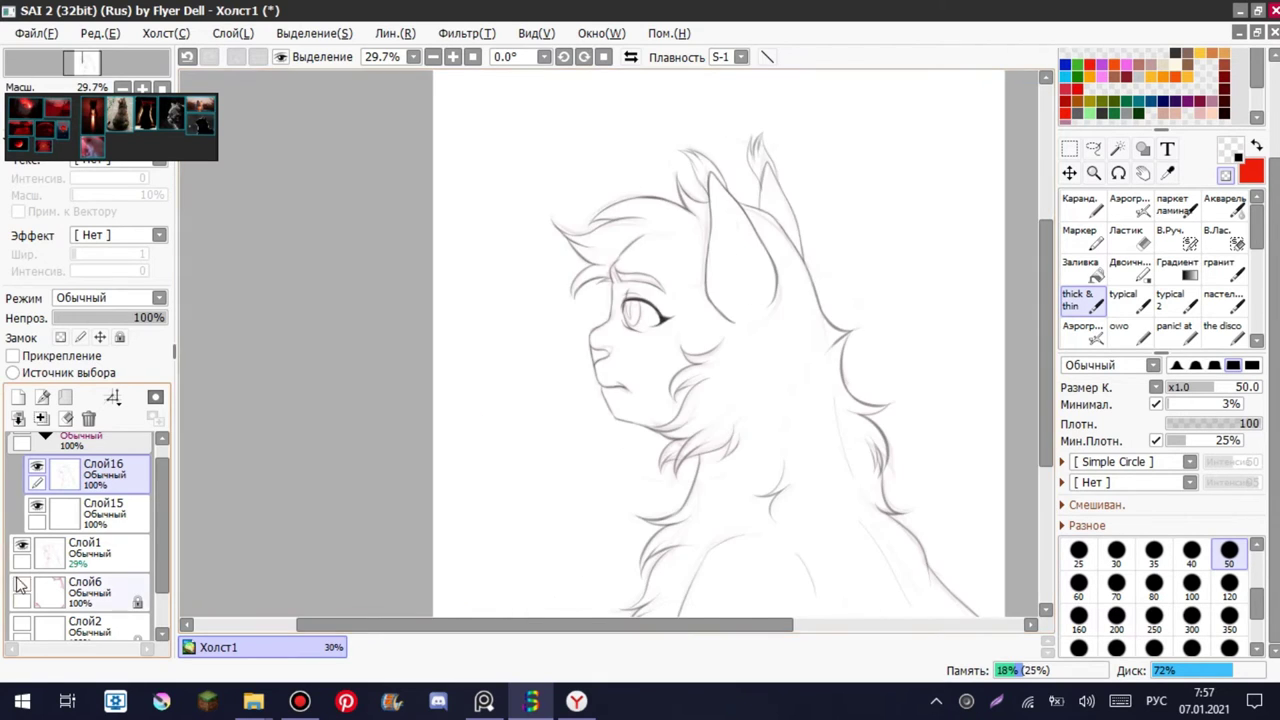
click(22, 545)
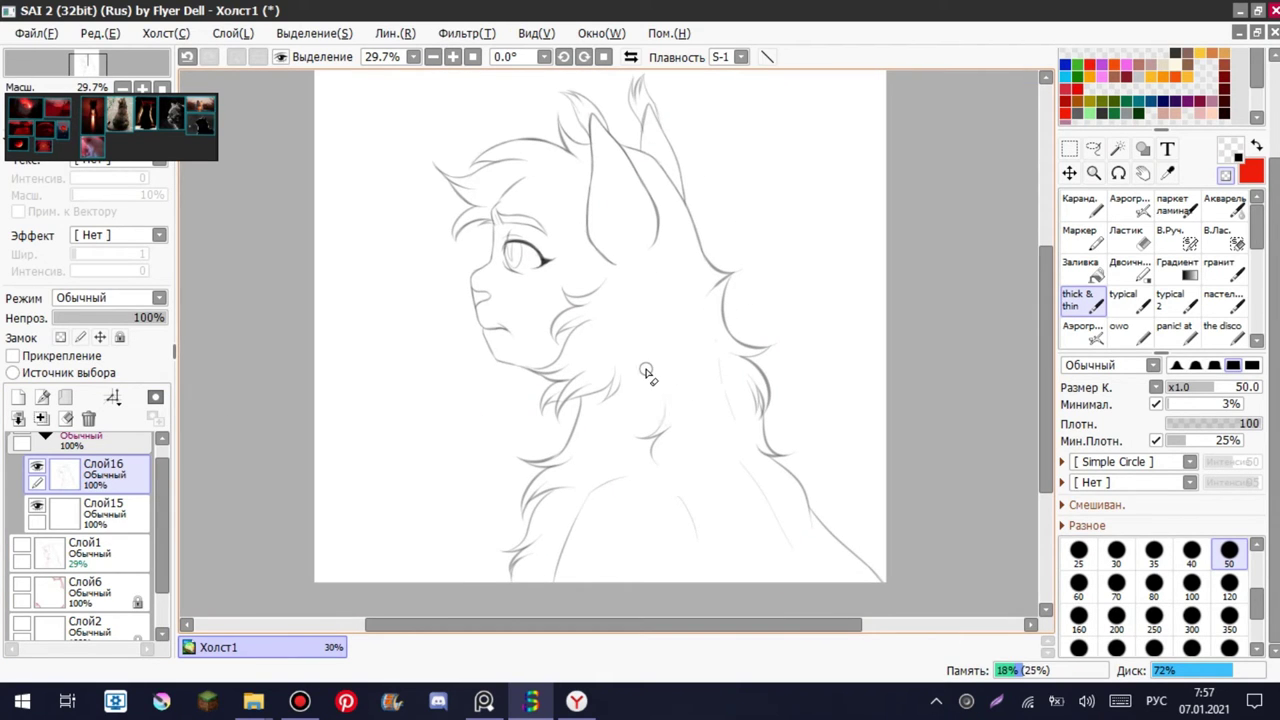
click(630, 56)
click(630, 56)
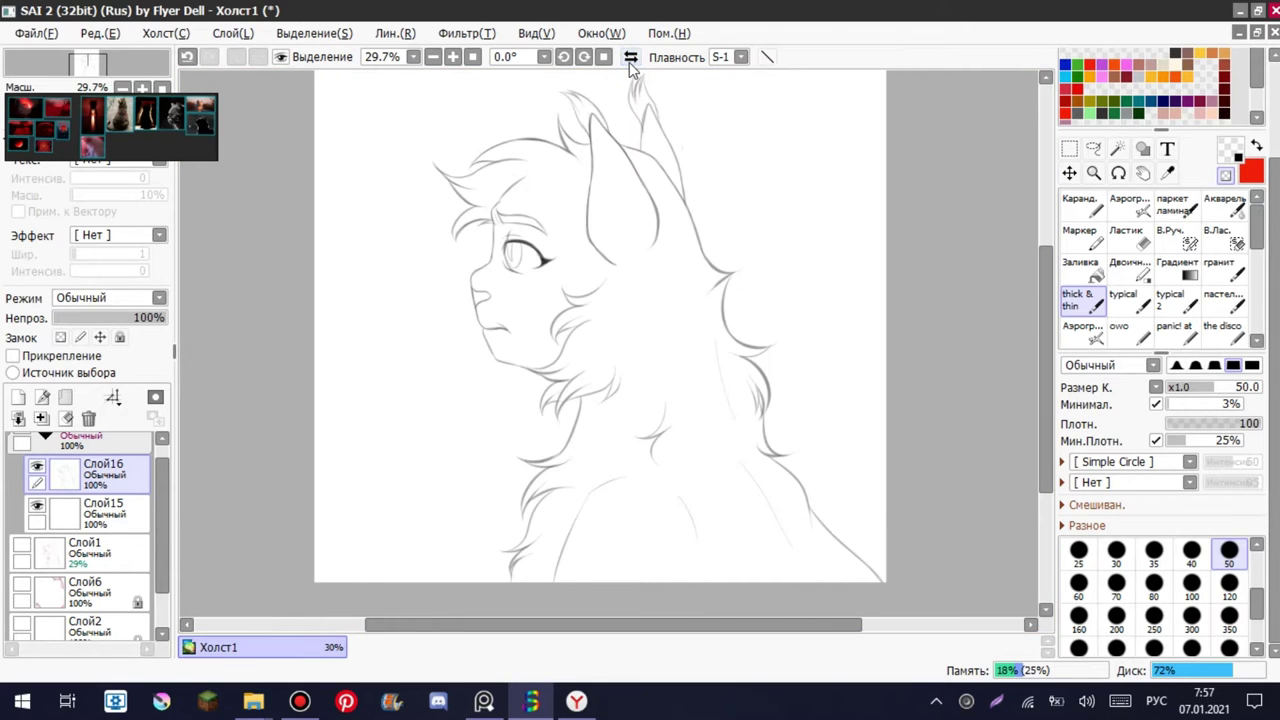
- Try airbrushing blue over the chin and jaw on layer Слой36 with its blending mode set to Multiply
click(42, 419)
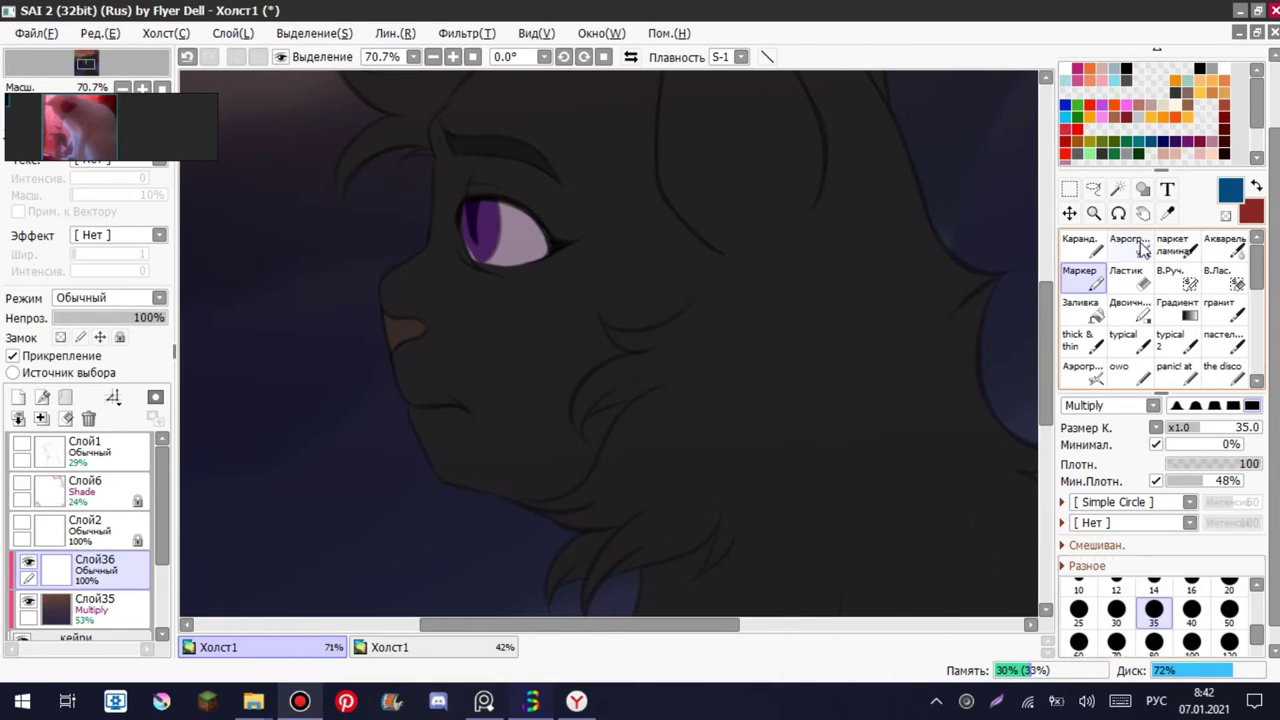
click(1130, 244)
drag(603, 536, 520, 470)
click(108, 297)
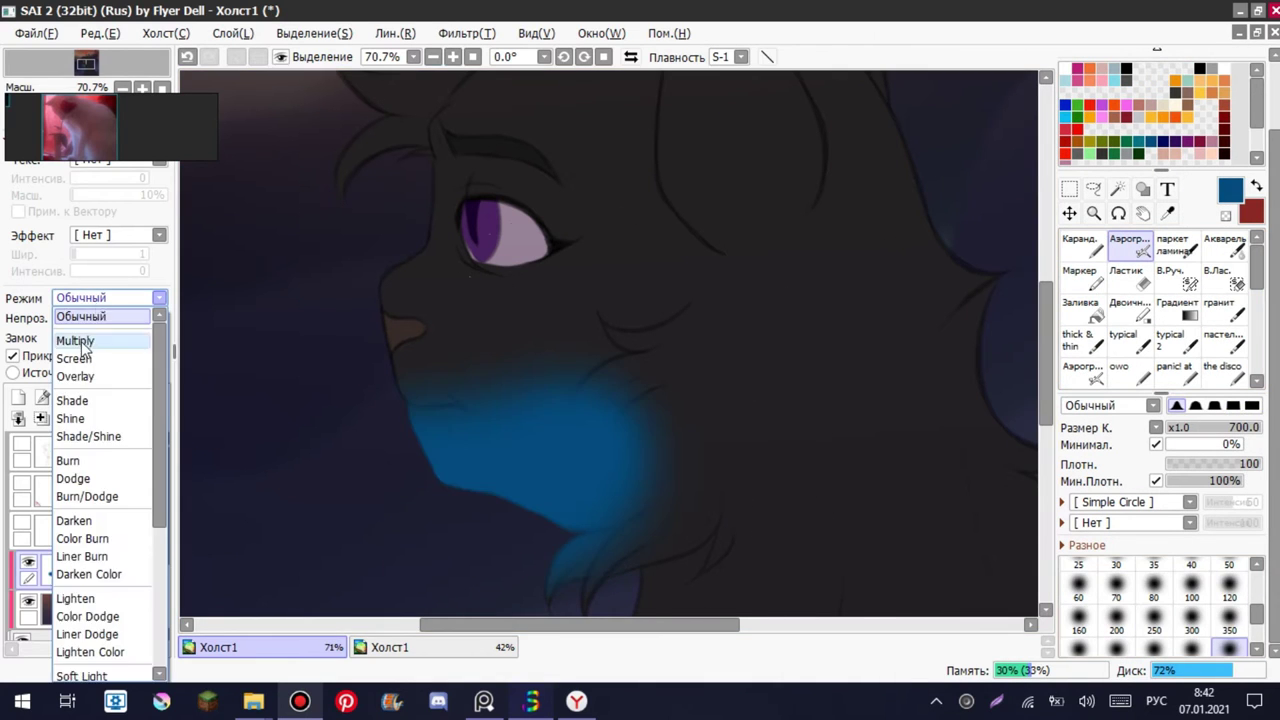
click(77, 337)
scroll(480, 286, down, 3)
key(ctrl+z)
- Reduce the airbrush size to 120, sample a mauve tone from the eye and shade the eye's upper part
key(bracketleft)
key(bracketleft)
key(bracketleft)
key(bracketleft)
key(bracketleft)
key(bracketleft)
key(bracketleft)
key(bracketleft)
key(bracketleft)
key(bracketleft)
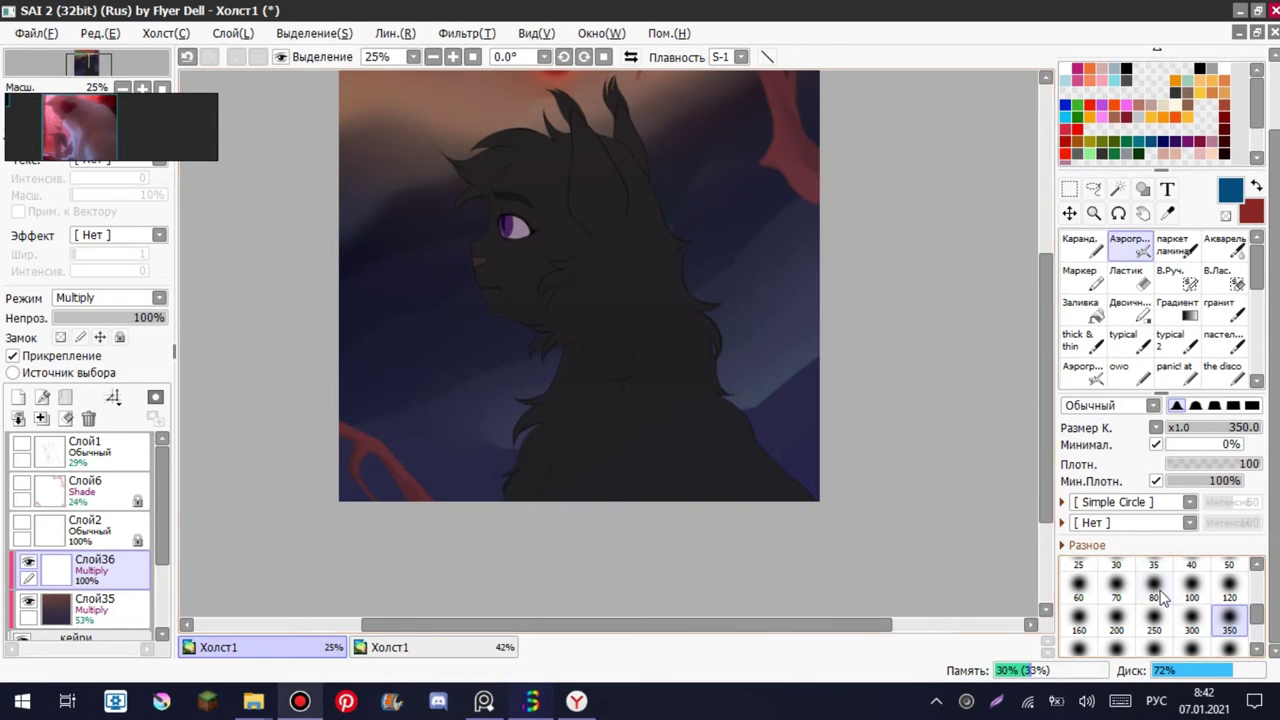
alt+click(512, 226)
scroll(554, 240, up, 7)
scroll(554, 240, up, 1)
- Set layer Слой36 to the Luminosity blending mode and its opacity to 35%
click(108, 297)
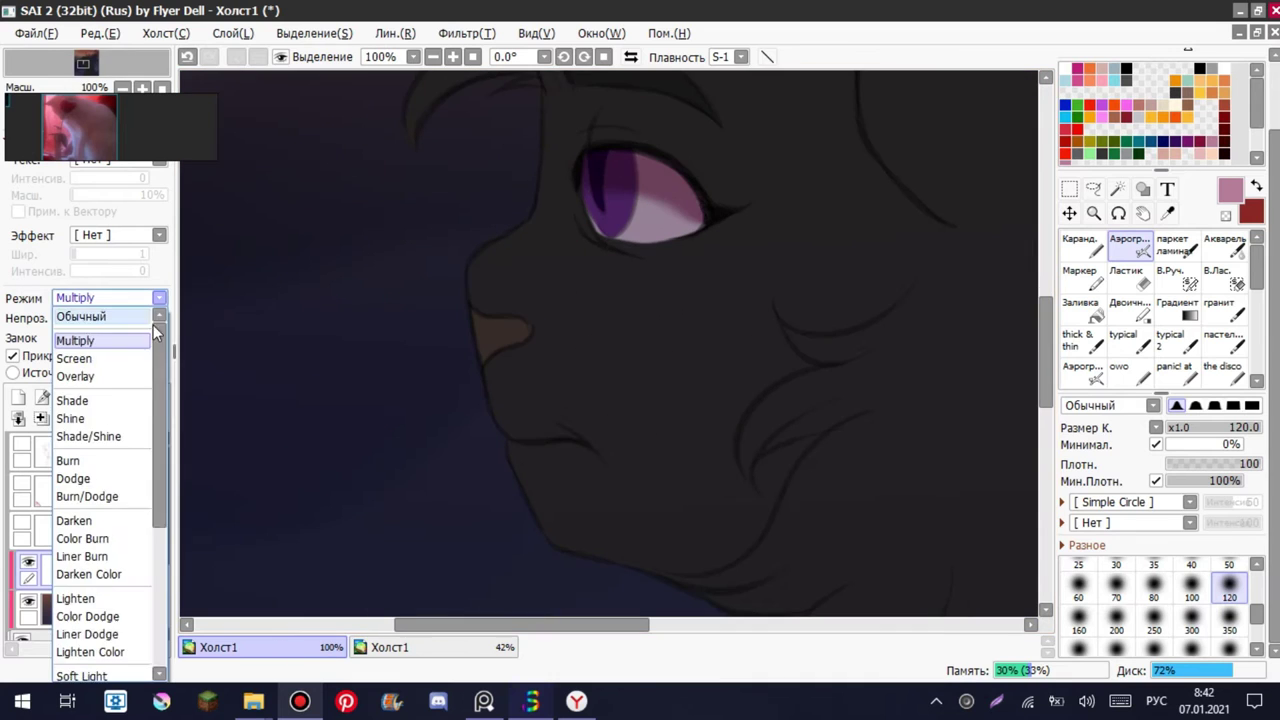
scroll(128, 600, down, 4)
click(90, 672)
drag(103, 318, 92, 318)
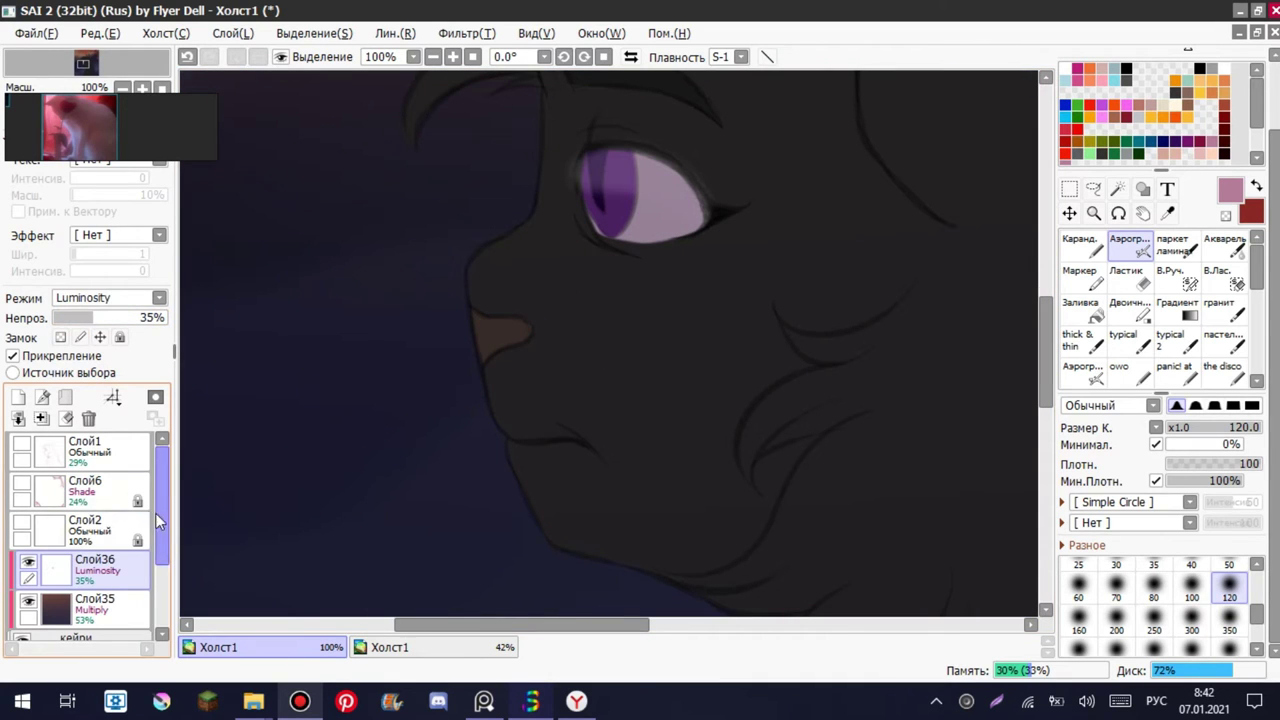
- Discard the Luminosity layer and add a clipped layer directly beneath the Multiply layer Слой35
scroll(90, 520, down, 2)
drag(126, 486, 119, 495)
click(44, 507)
mouse_move(811, 369)
mouse_down()
mouse_move(723, 517)
mouse_move(491, 206)
mouse_up()
click(65, 418)
scroll(811, 366, down, 6)
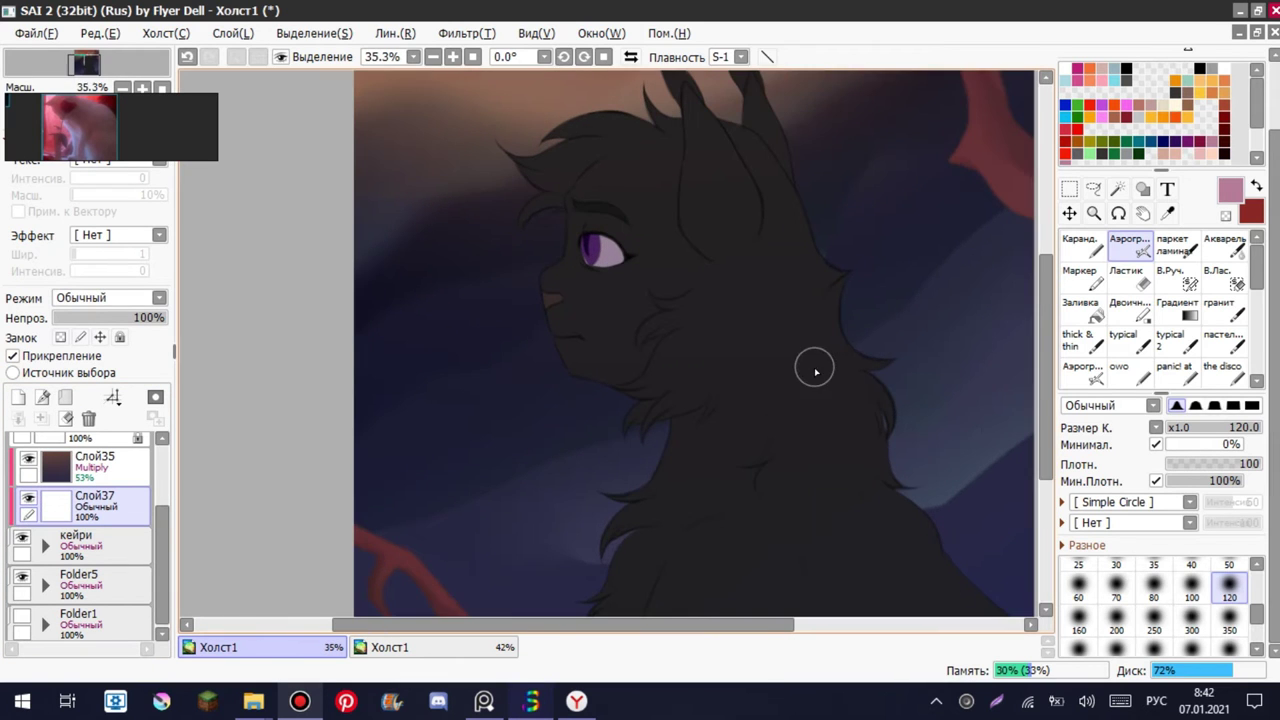
- Airbrush a dark red shadow around the upper eye at brush size 50 and set the layer to Multiply
click(1256, 187)
click(1229, 564)
scroll(614, 269, up, 6)
mouse_move(525, 238)
mouse_down()
mouse_move(590, 248)
mouse_move(526, 246)
mouse_move(523, 177)
mouse_move(623, 223)
mouse_move(514, 186)
mouse_move(543, 140)
mouse_up()
click(108, 297)
click(95, 325)
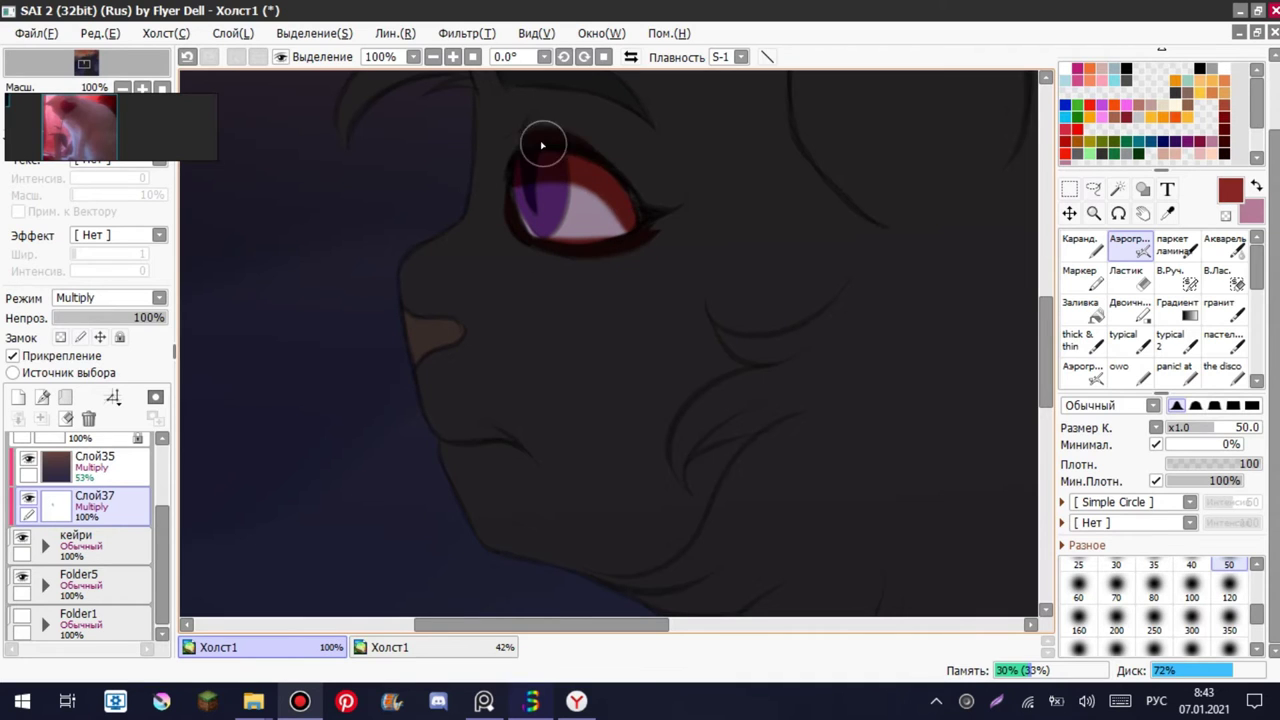
- Set the shading layer's opacity to 25% and refine the shadow over the iris and nose
click(80, 317)
key(minus)
key(minus)
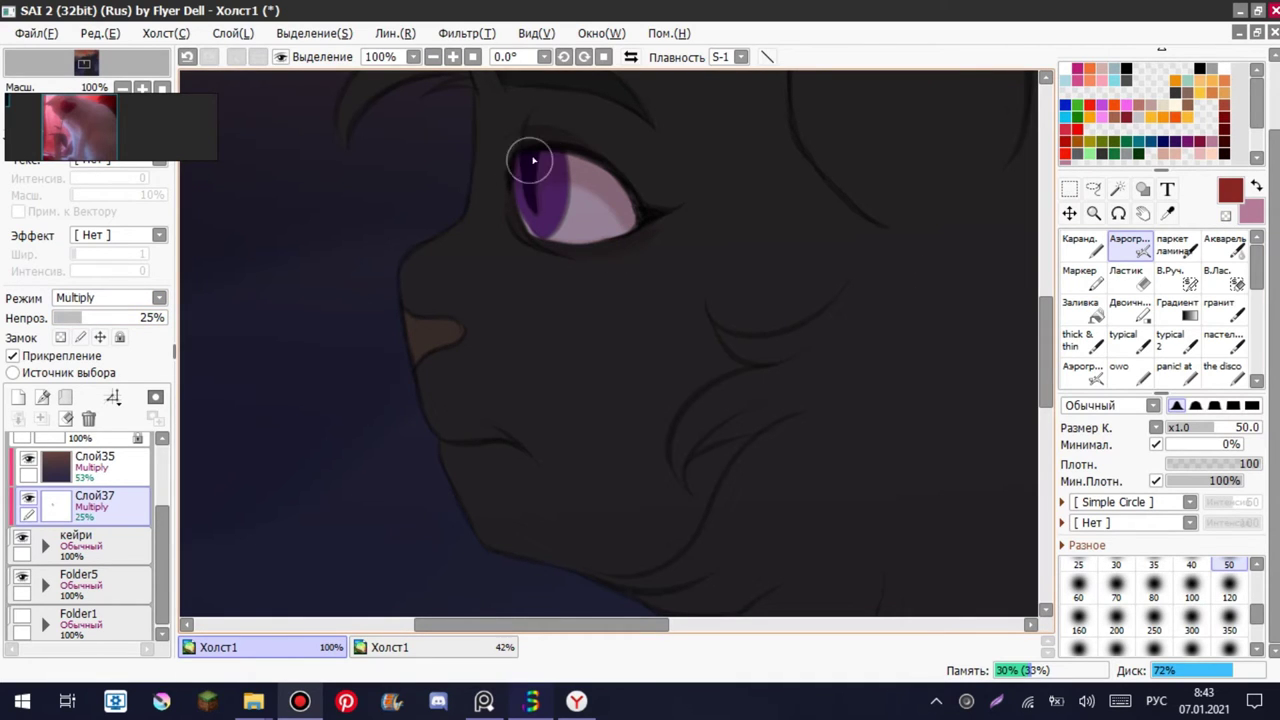
drag(565, 190, 528, 190)
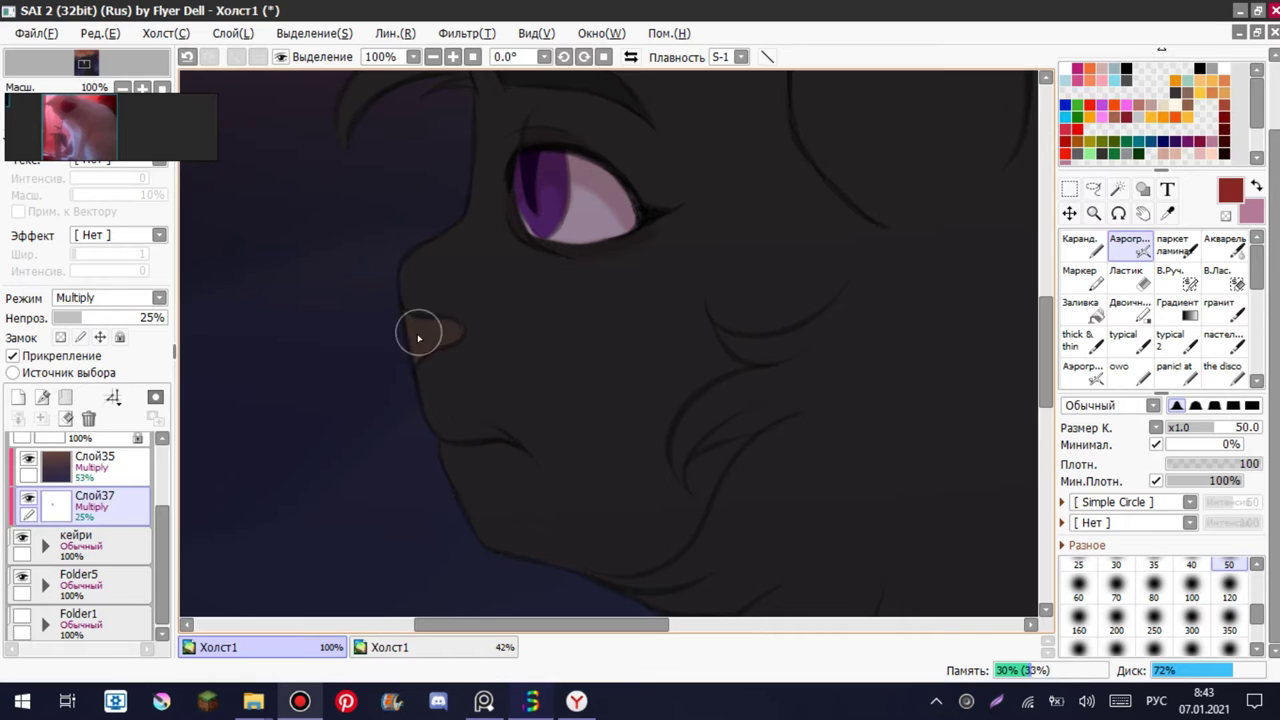
- Soften the eye and nose shading with the Акварель brush at size 50 and set the layer's opacity to 40%
scroll(683, 449, down, 3)
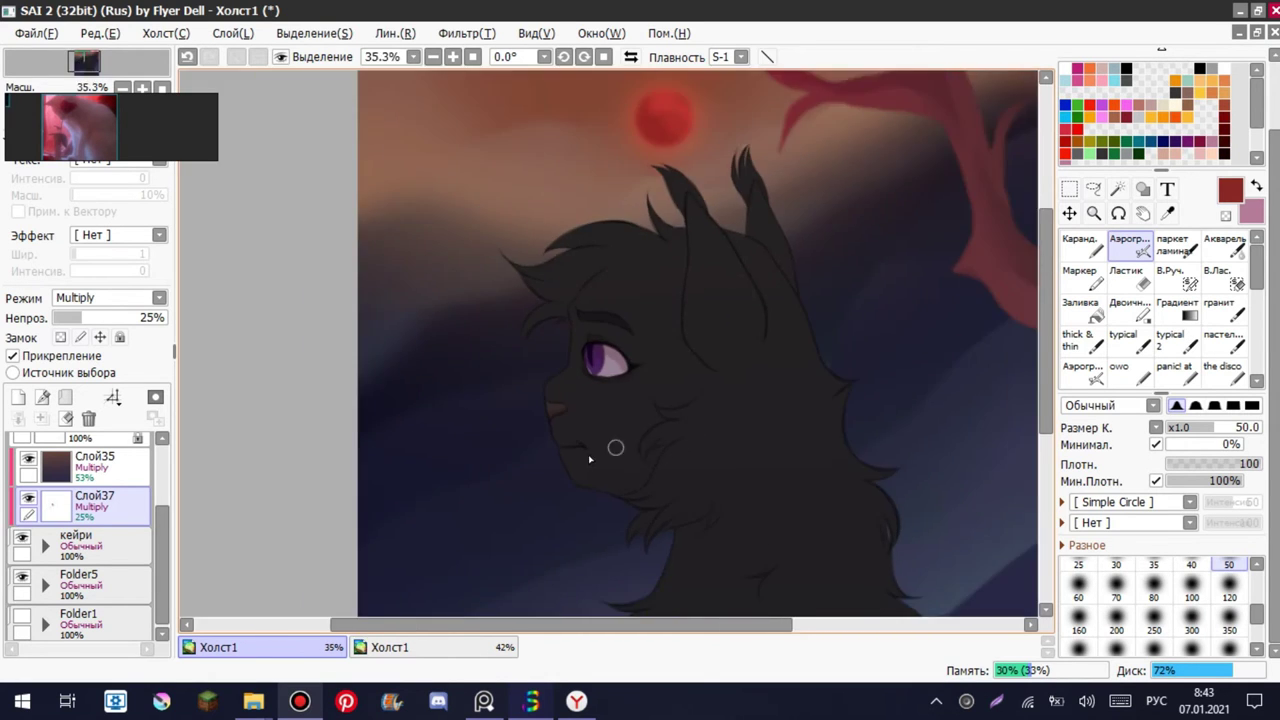
scroll(608, 366, up, 5)
click(1224, 244)
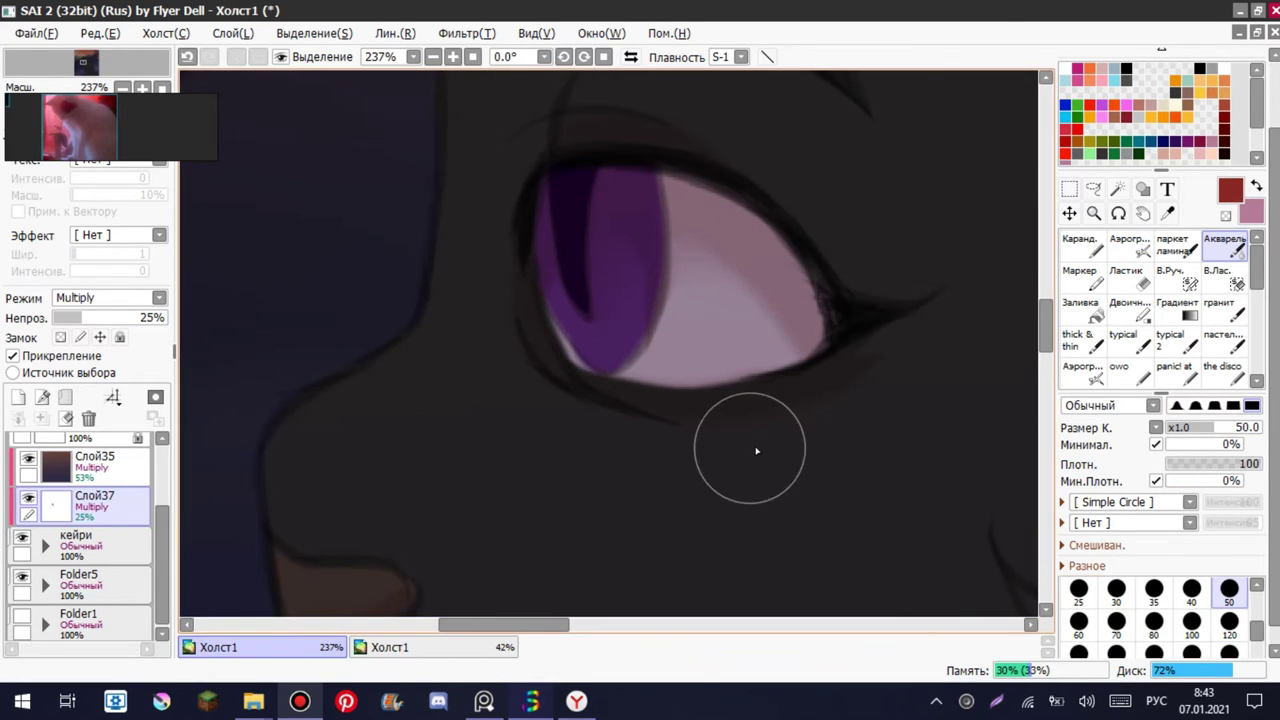
scroll(754, 449, down, 5)
scroll(634, 346, up, 3)
scroll(737, 434, down, 3)
scroll(620, 482, up, 3)
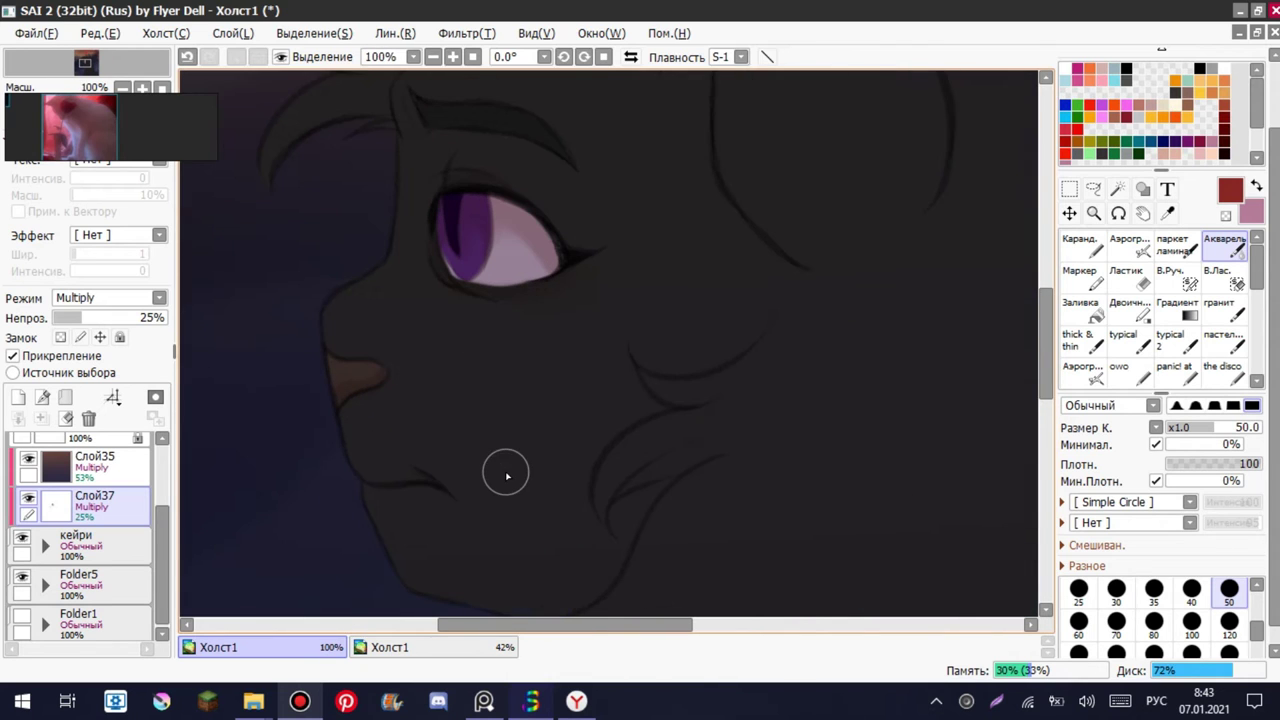
click(98, 317)
- Add a layer above the shading and apply a circular mauve-to-transparent gradient as a glow around the ears
click(1128, 244)
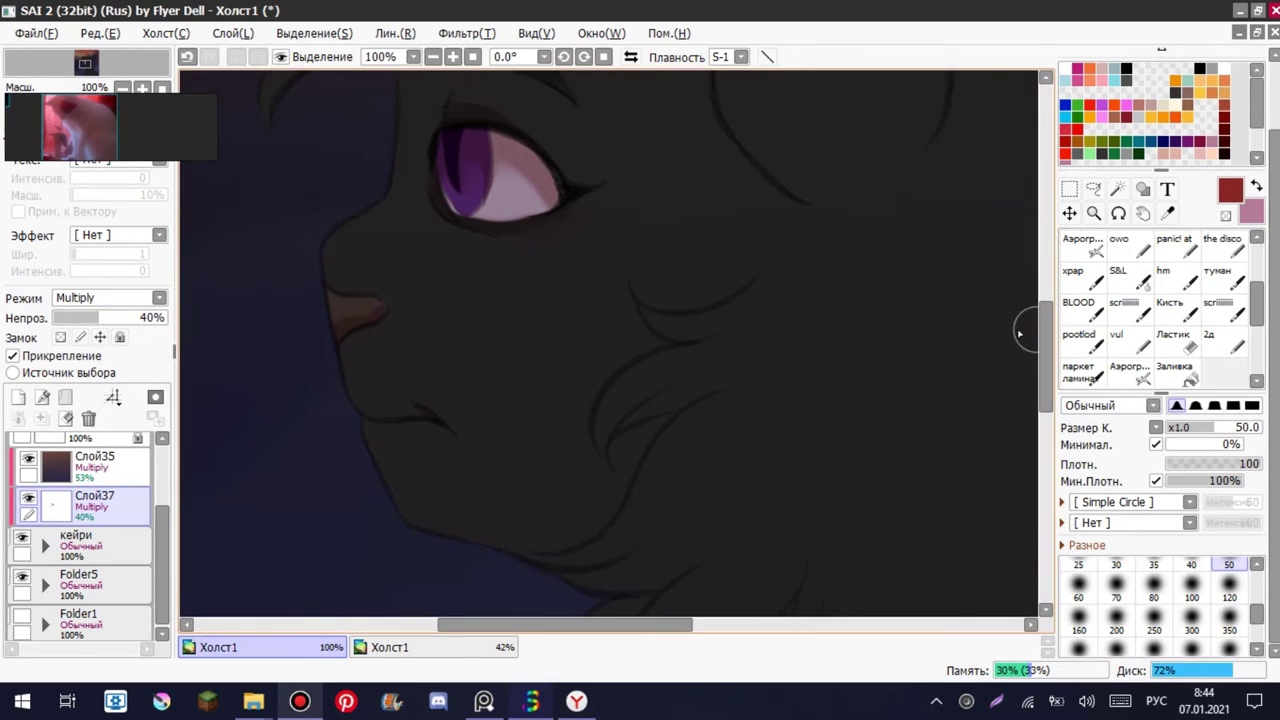
scroll(731, 326, down, 4)
key(ctrl+shift+n)
scroll(1188, 318, down, 1)
key(x)
scroll(1188, 318, up, 1)
click(1188, 318)
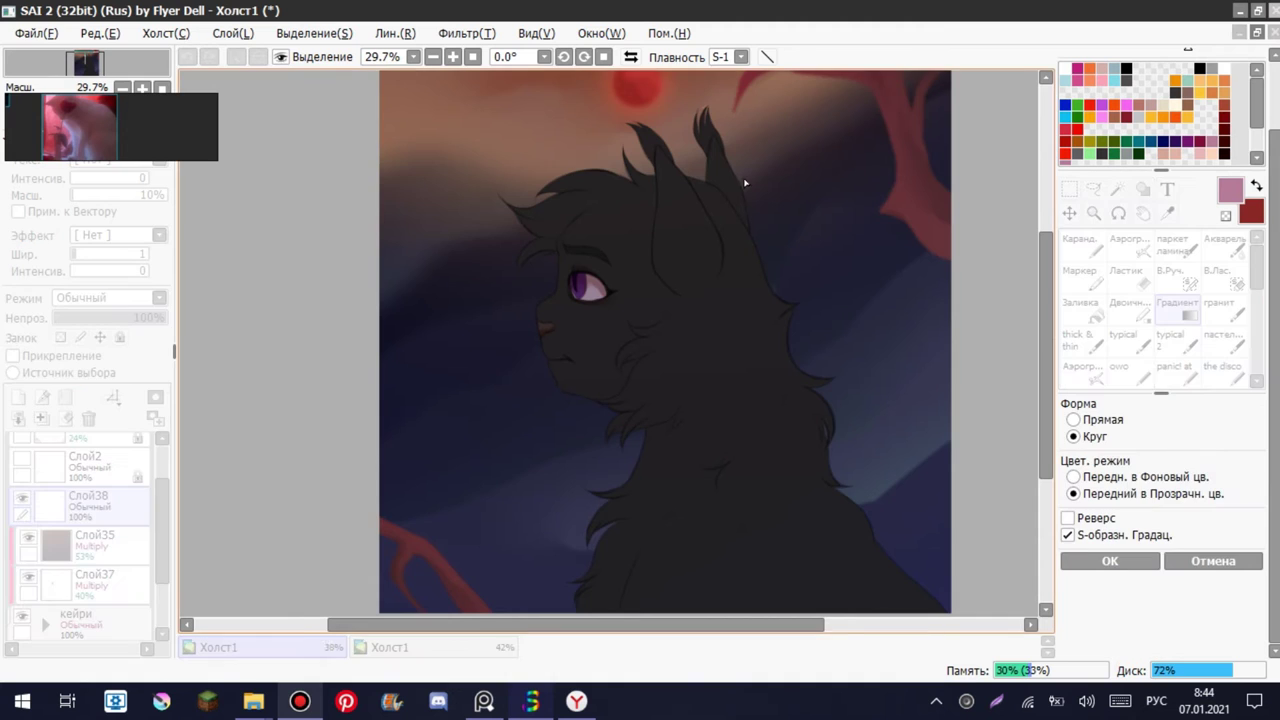
drag(743, 180, 766, 251)
click(1110, 561)
- Airbrush mauve light-direction arrows on both sides of the head and set the glow layer's opacity to 48%
drag(565, 215, 490, 326)
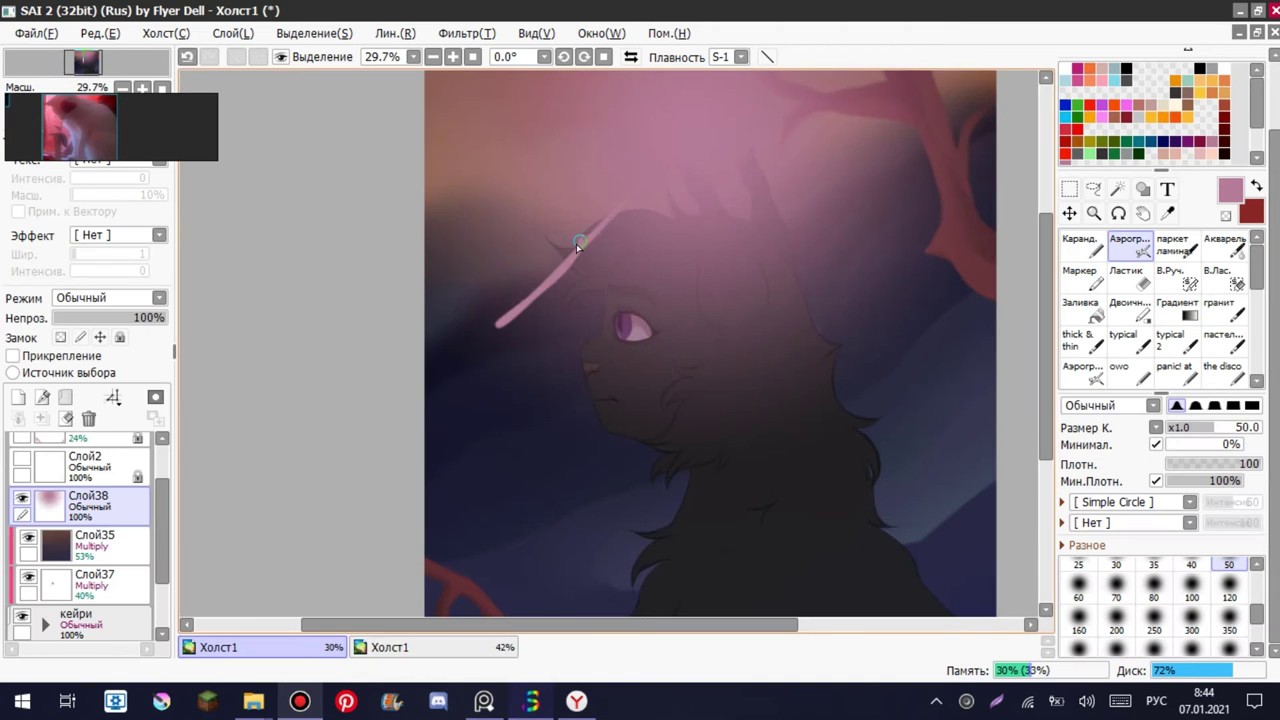
drag(600, 285, 492, 326)
drag(780, 178, 918, 362)
drag(820, 290, 918, 362)
drag(165, 317, 107, 317)
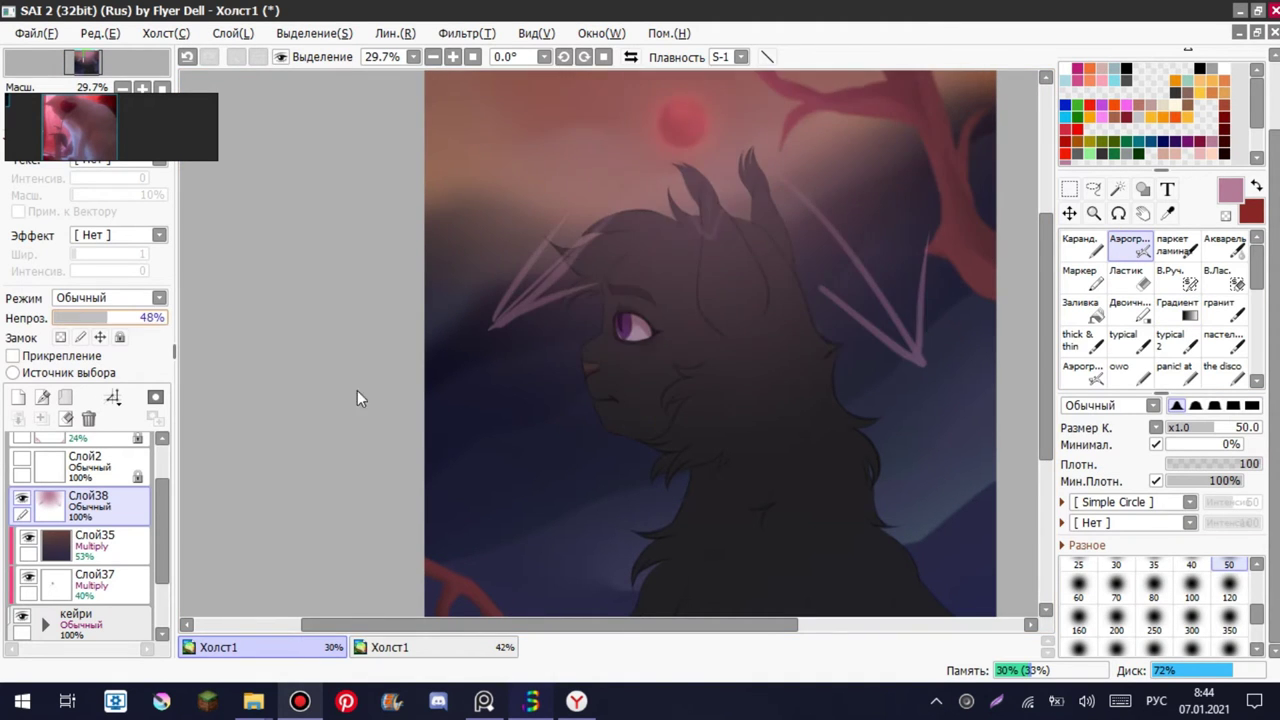
- Airbrush dark red shadows along the jaw and under the cheek fur on the Multiply layer Слой37
click(95, 580)
scroll(593, 541, up, 3)
scroll(593, 541, up, 1)
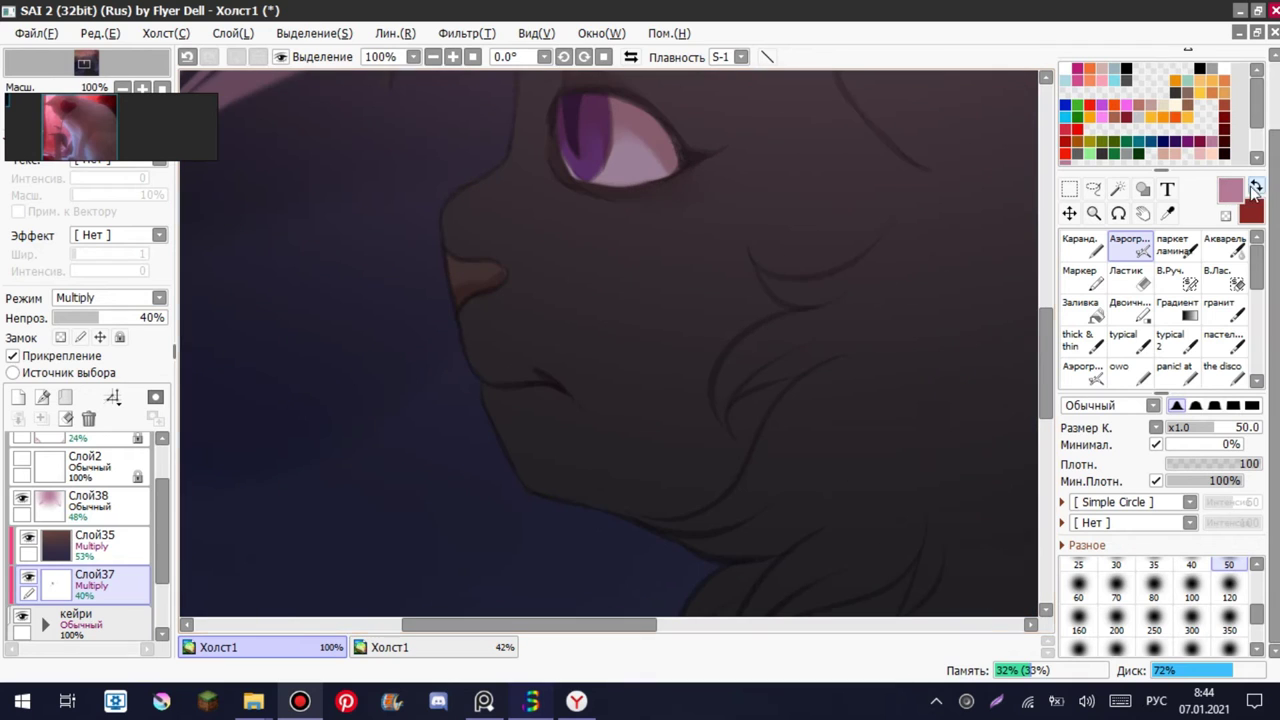
key(x)
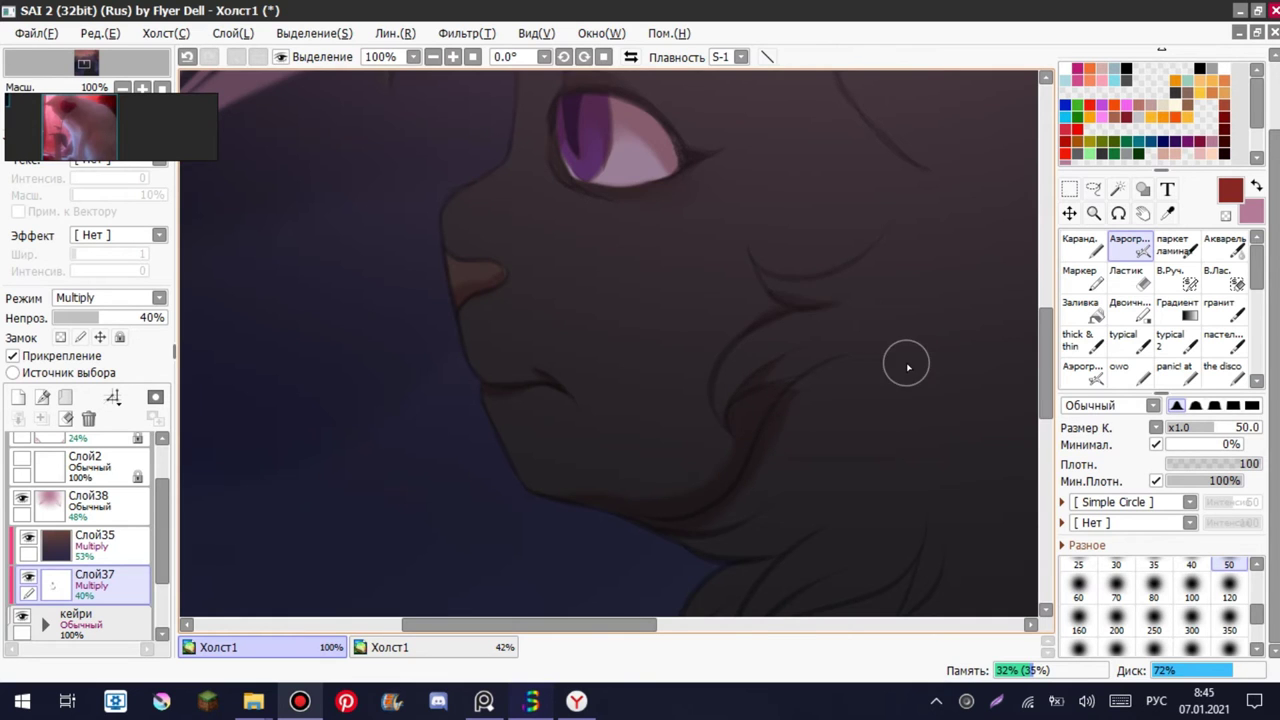
- Airbrush dark red shadows under the neck fur, along the mane, shoulder and chest lines, and inside the ear
scroll(609, 485, down, 6)
scroll(608, 420, up, 2)
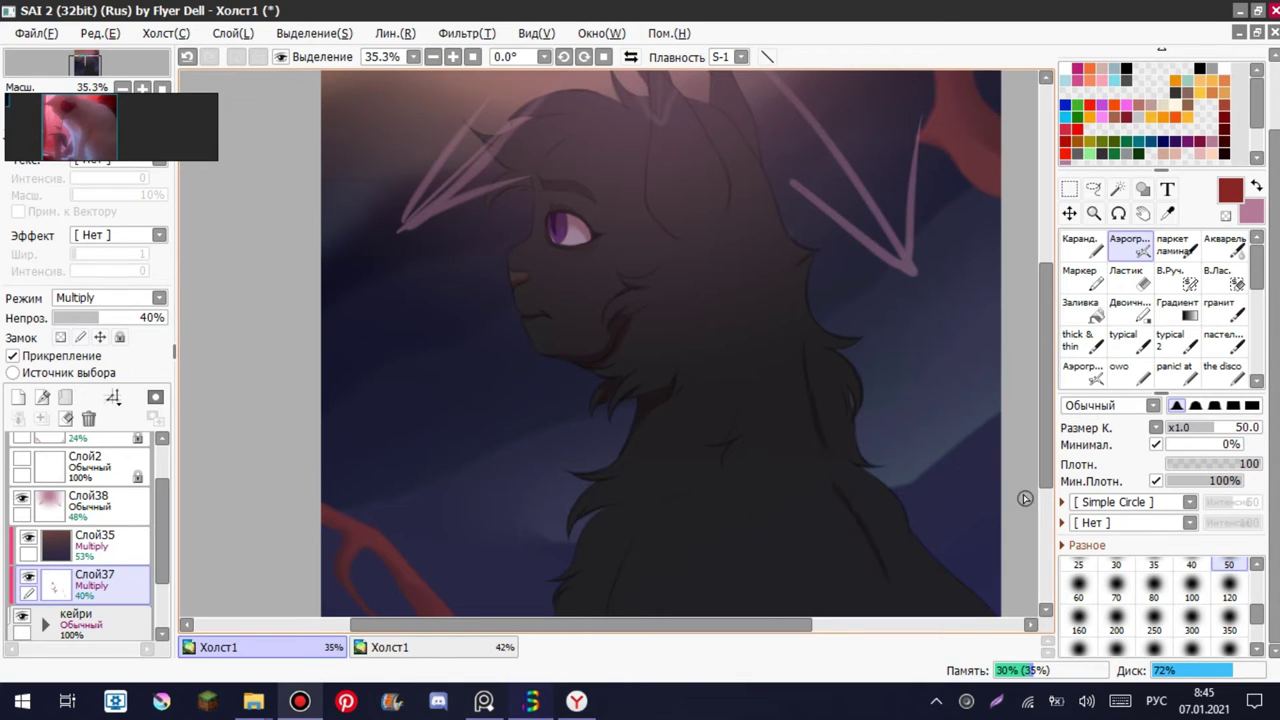
scroll(1025, 498, down, 2)
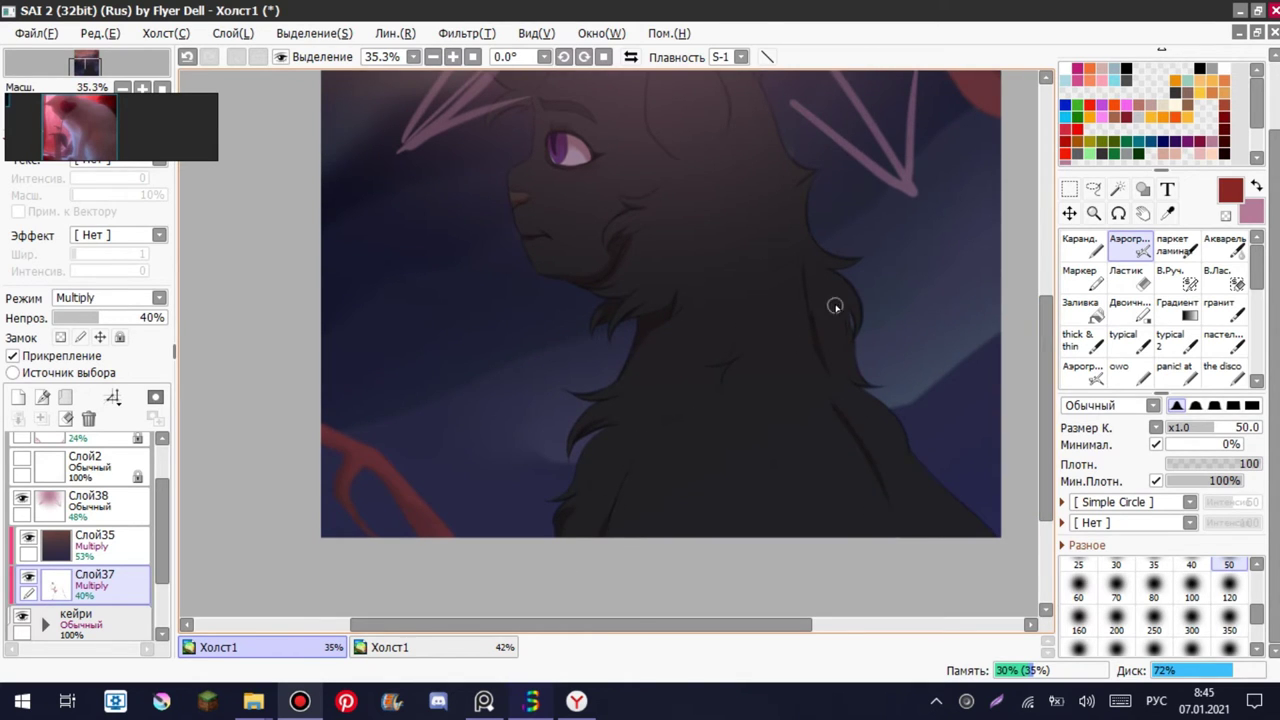
scroll(830, 482, up, 1)
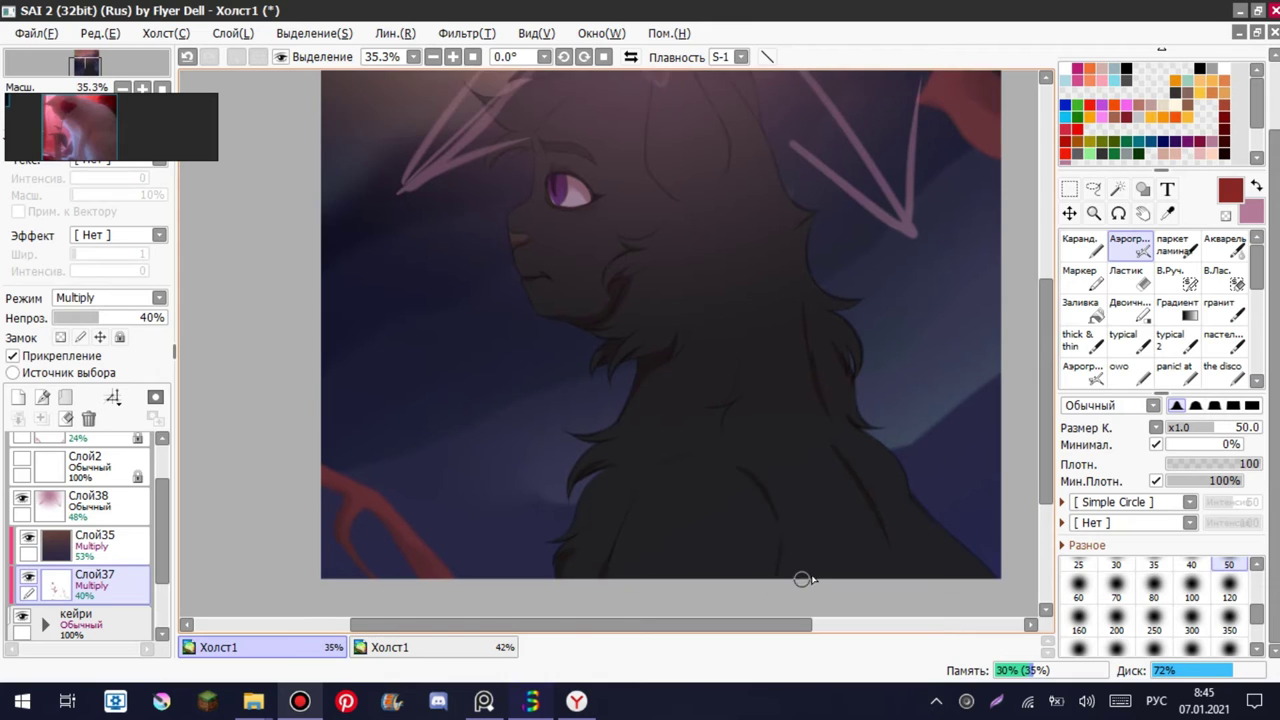
scroll(808, 579, up, 4)
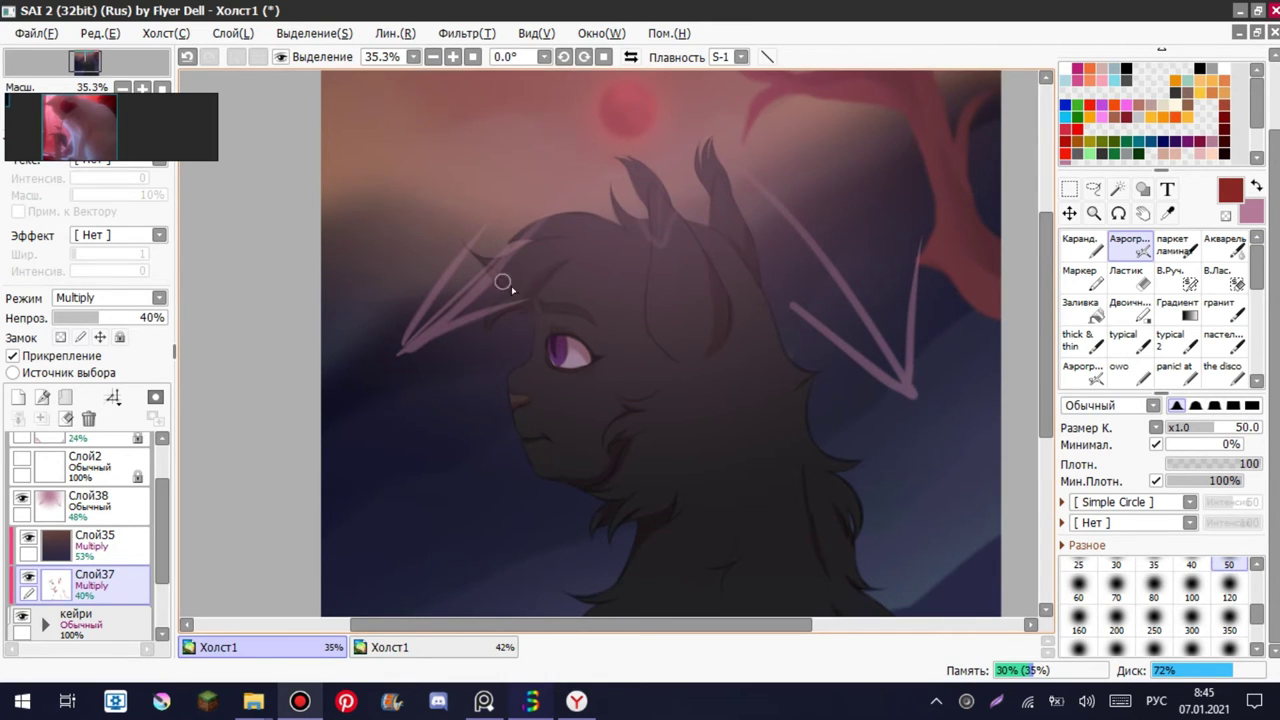
- Hide the mauve glow layer Слой38 and blend the dark red shadows on Слой37 with the watercolor brush
click(22, 495)
scroll(434, 283, up, 1)
scroll(540, 354, down, 2)
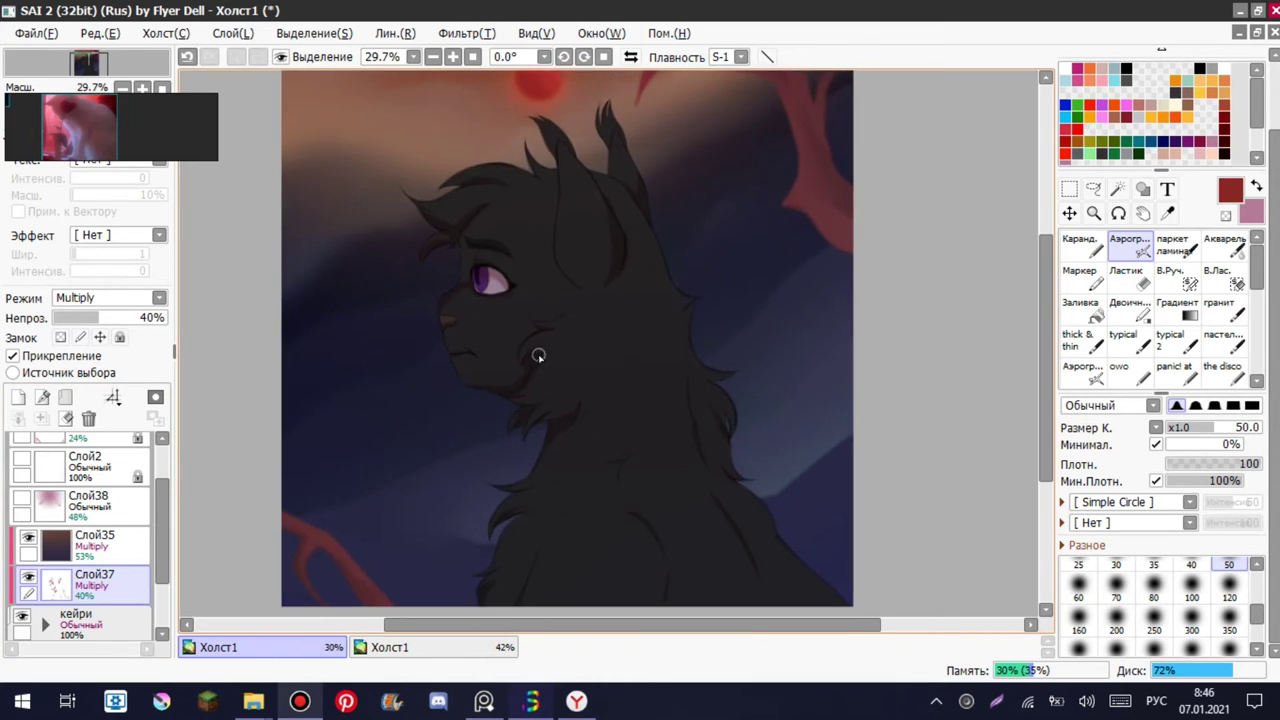
scroll(577, 545, up, 3)
key(c)
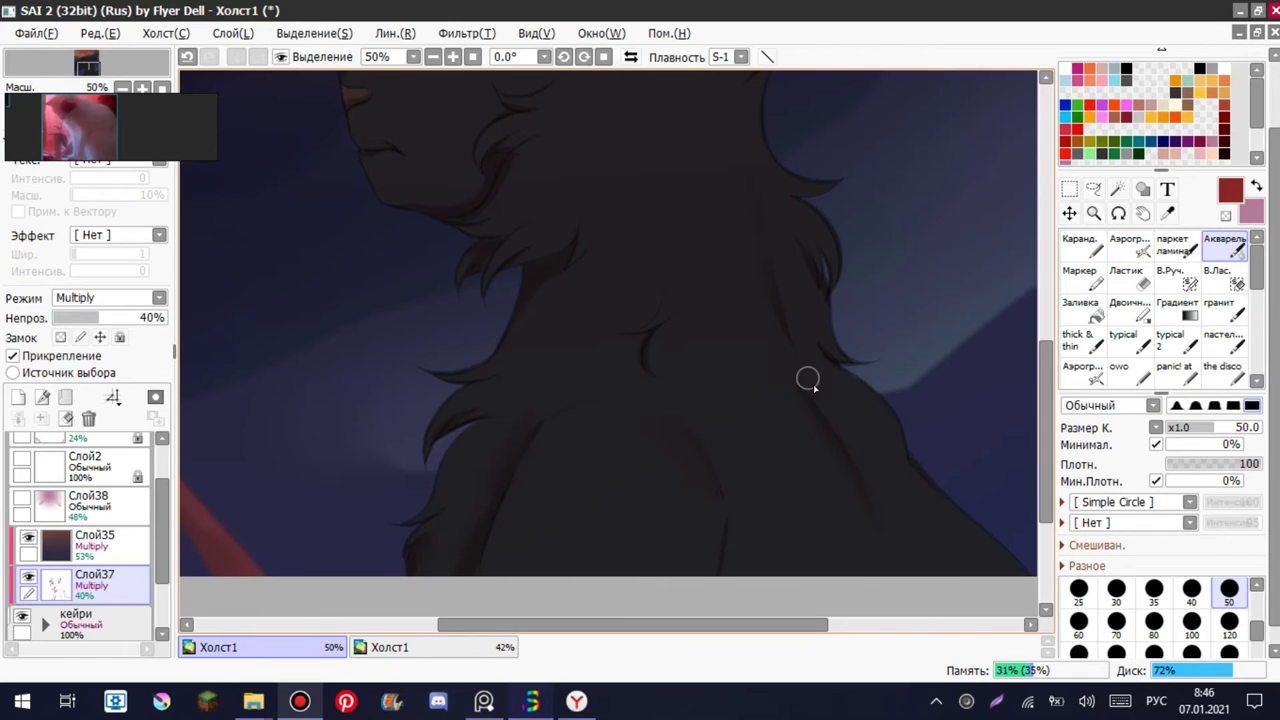
scroll(653, 545, up, 3)
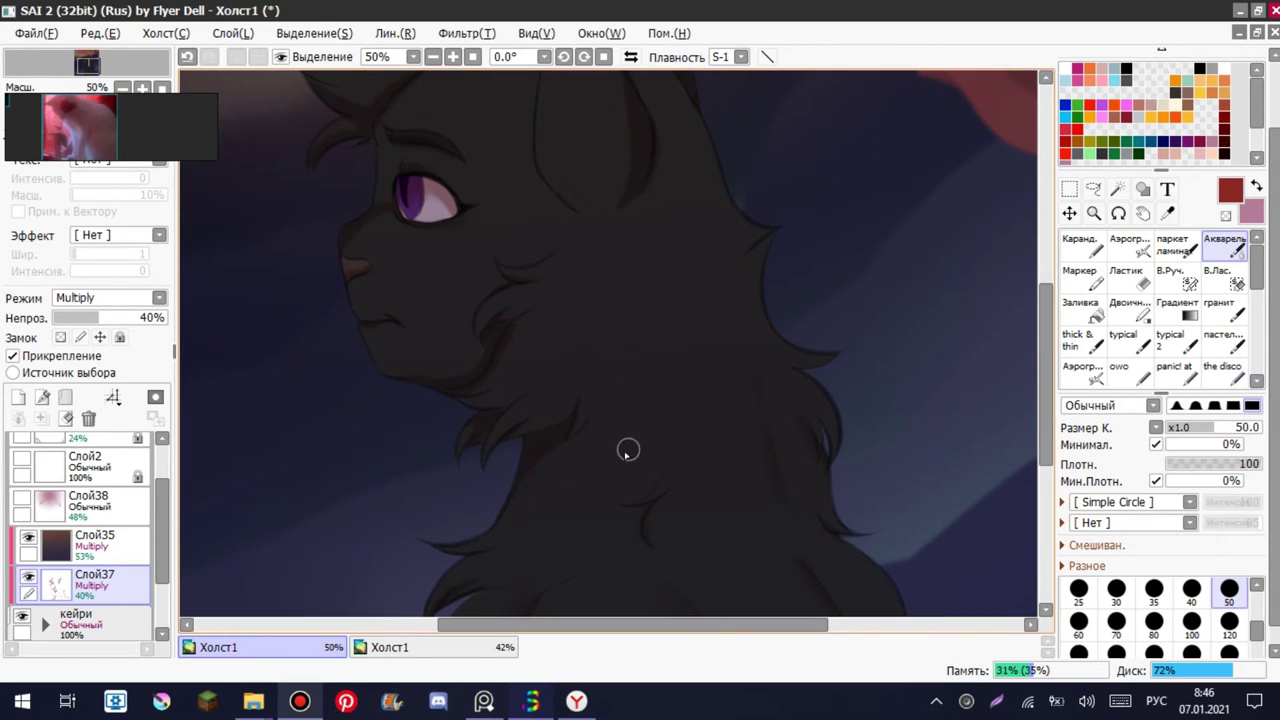
drag(1044, 357, 600, 258)
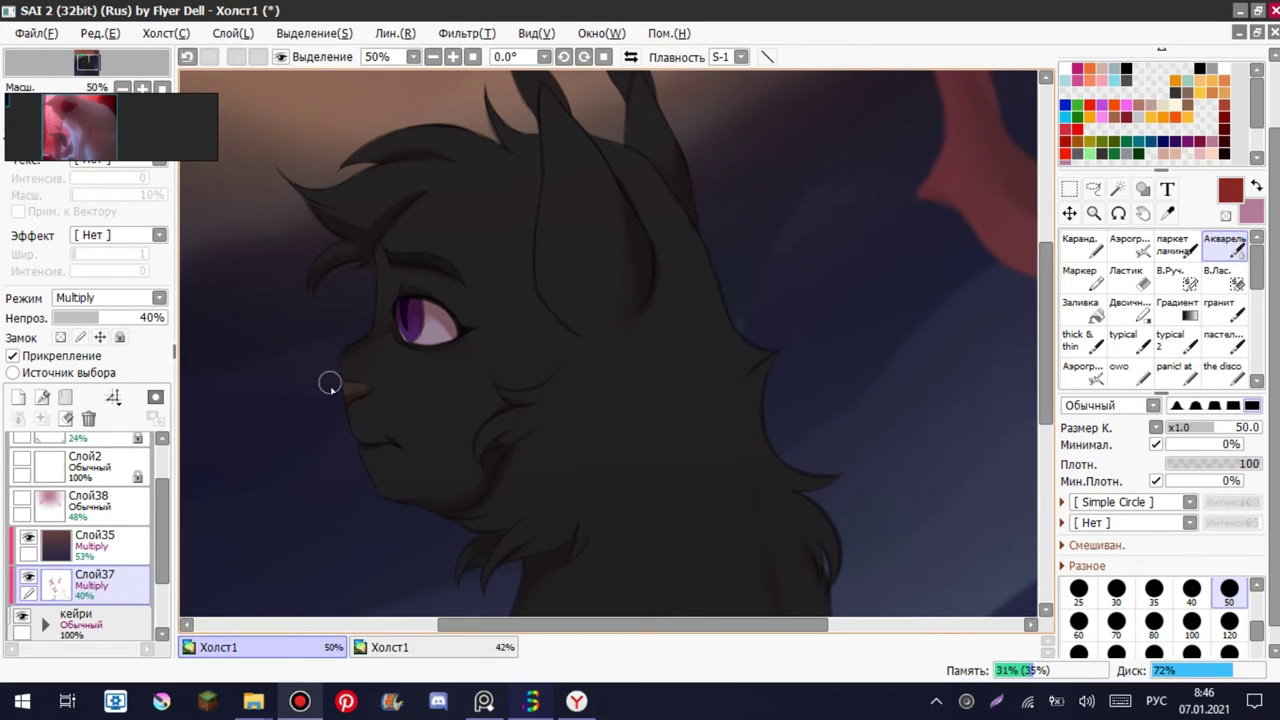
scroll(1007, 357, up, 1)
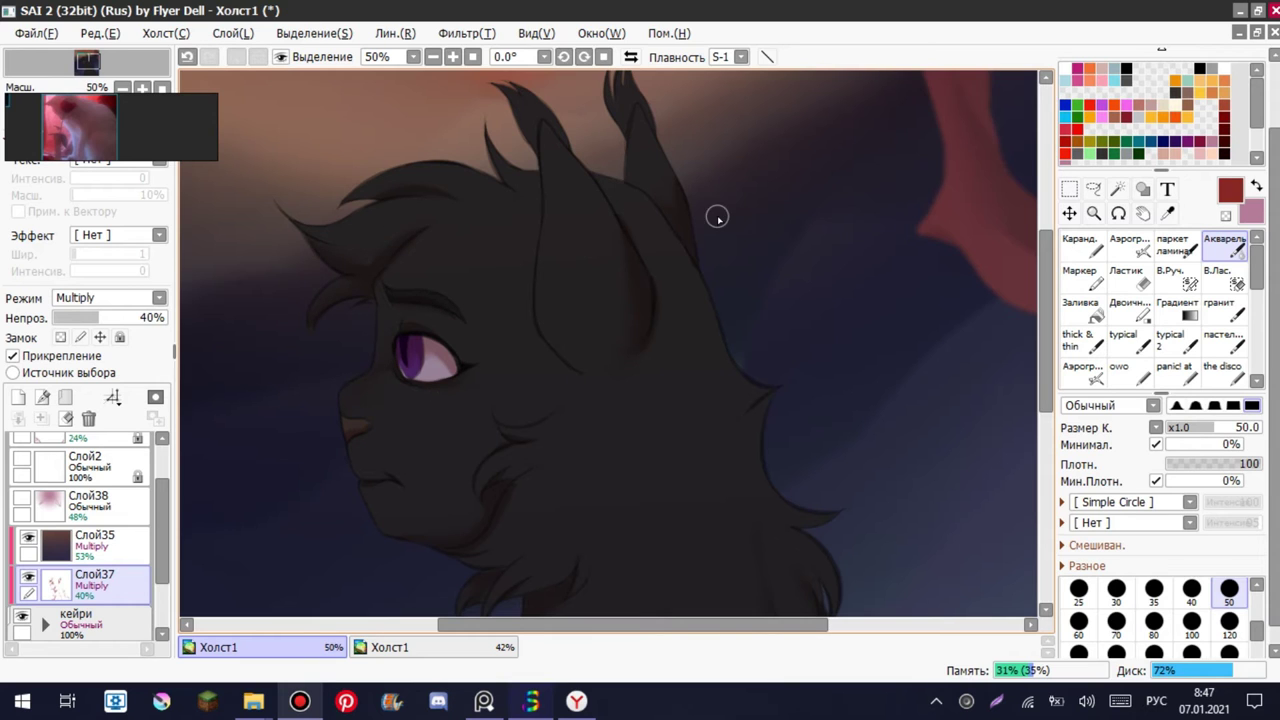
- Recolor the transparency-locked Слой37 shadows with a circular dark green-to-transparent gradient
scroll(717, 217, down, 5)
scroll(600, 340, up, 2)
click(1177, 302)
mouse_move(528, 395)
mouse_down()
mouse_move(738, 585)
mouse_move(443, 409)
mouse_move(455, 415)
mouse_up()
click(1203, 48)
click(1139, 233)
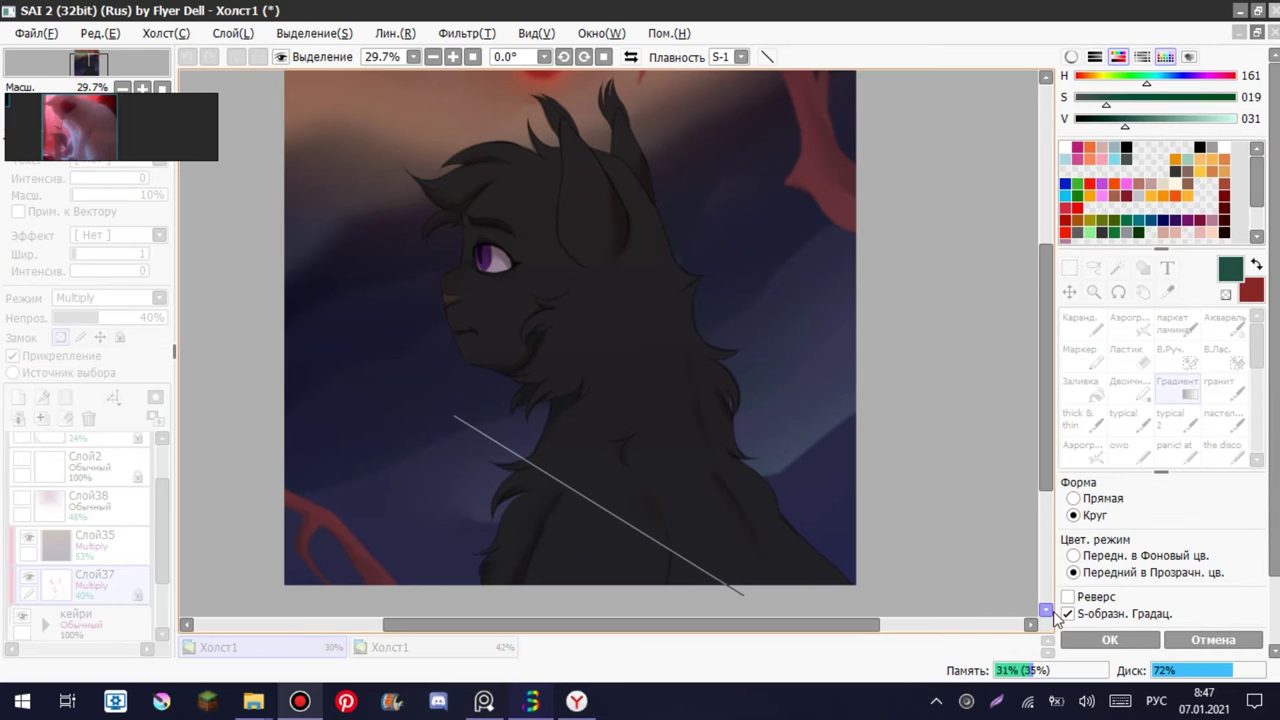
mouse_move(706, 314)
mouse_down()
mouse_move(737, 200)
mouse_move(694, 243)
mouse_up()
click(1110, 640)
- On a new clipped layer above Слой37, airbrush a dark green shadow boundary across the head and fill the body below it
click(1130, 322)
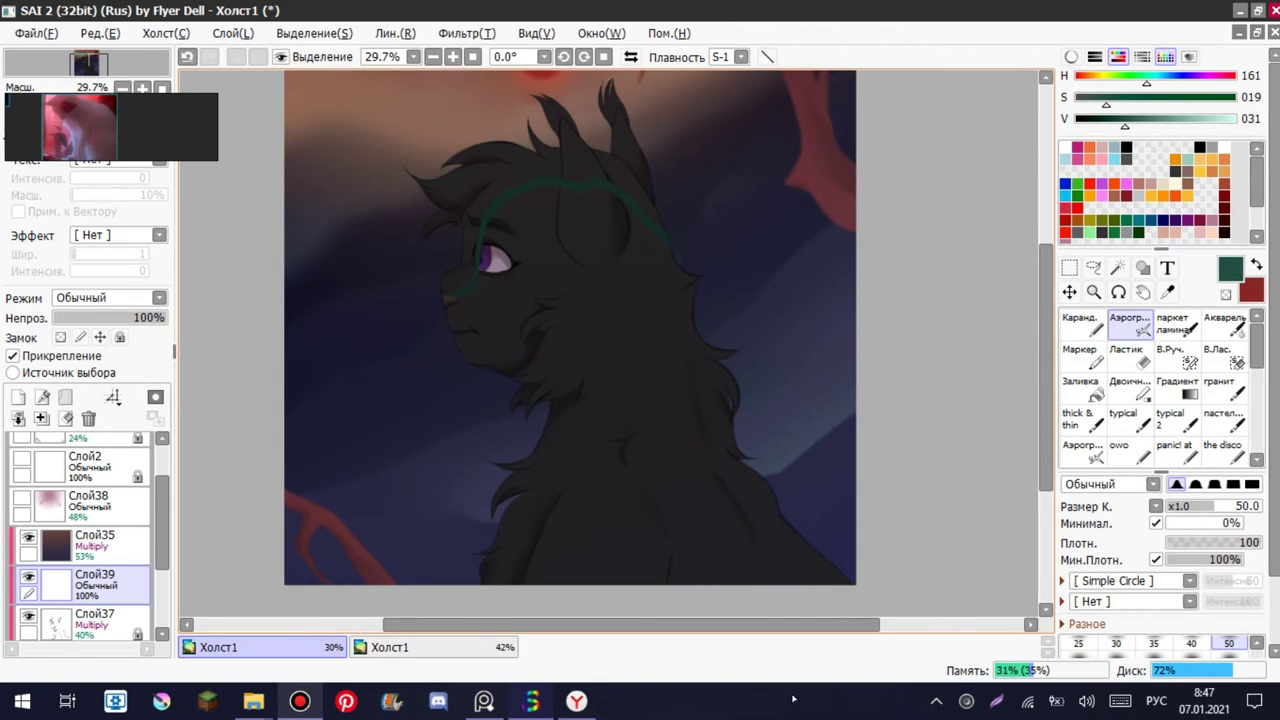
click(1085, 388)
click(560, 400)
scroll(108, 297, down, 1)
- Recolor the transparency-locked Multiply fill on Слой39 dark red with the size 3500 binary pen and set the layer's opacity to 35%
click(60, 338)
click(1130, 388)
key(x)
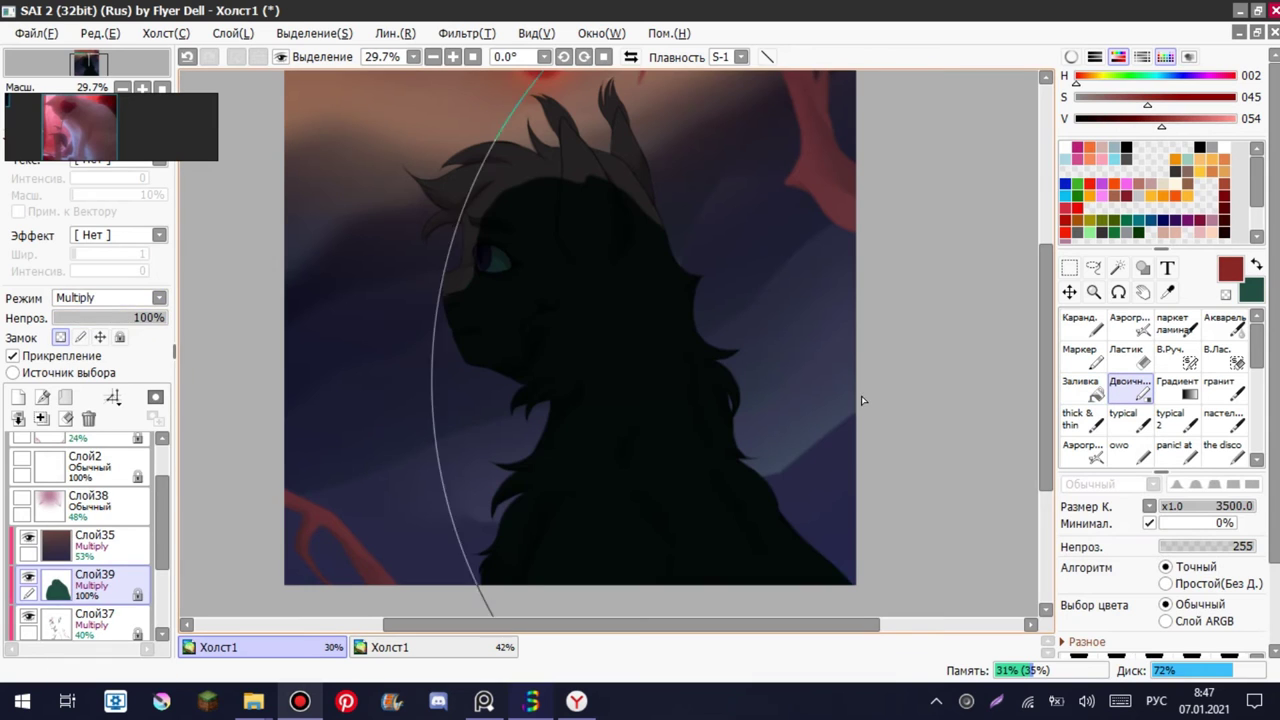
click(862, 400)
click(93, 317)
click(60, 338)
- Reshape the Слой39 shadow edge on the face, ear and cheek by airbrushing alternately with transparency and dark red
click(1130, 322)
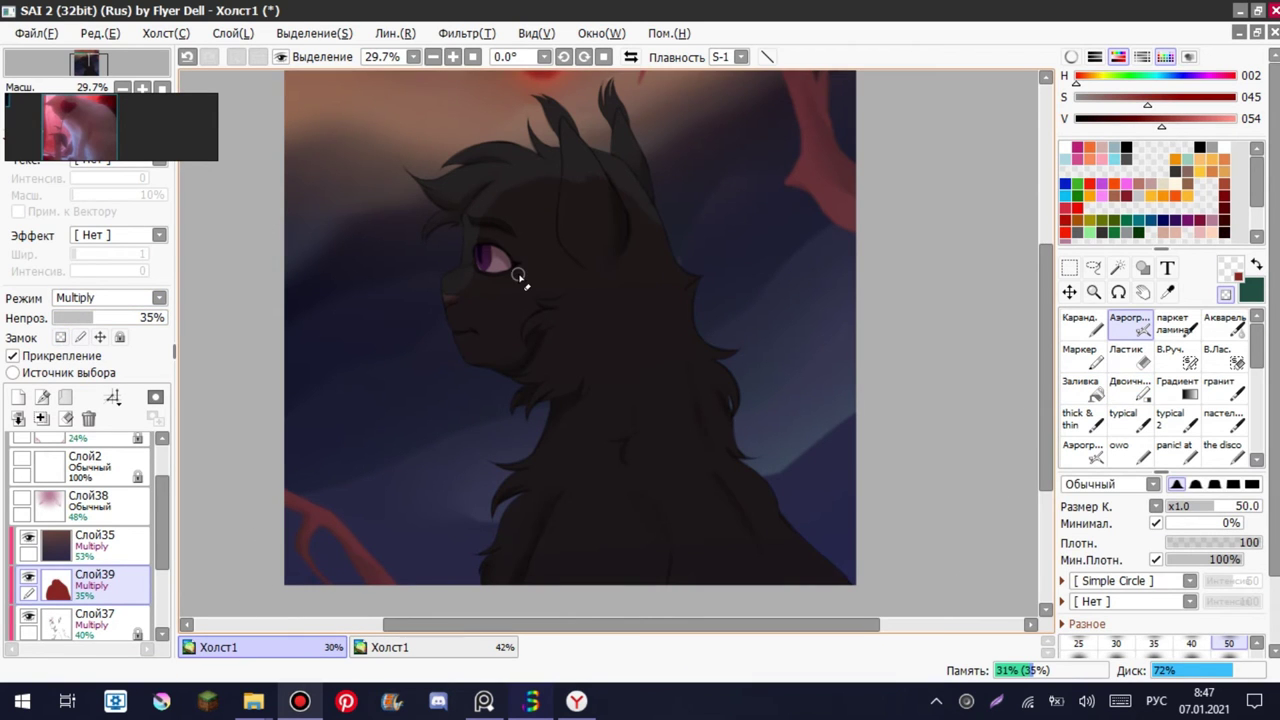
scroll(449, 194, up, 2)
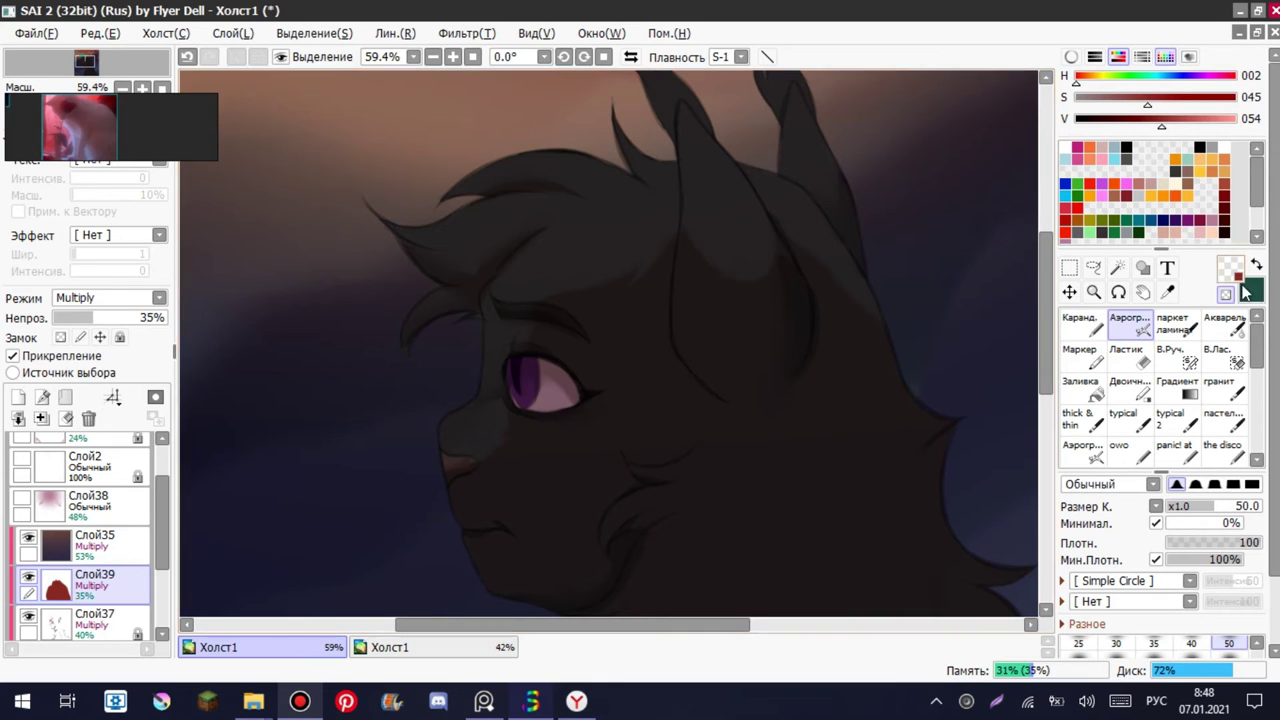
key(minus)
drag(746, 291, 765, 230)
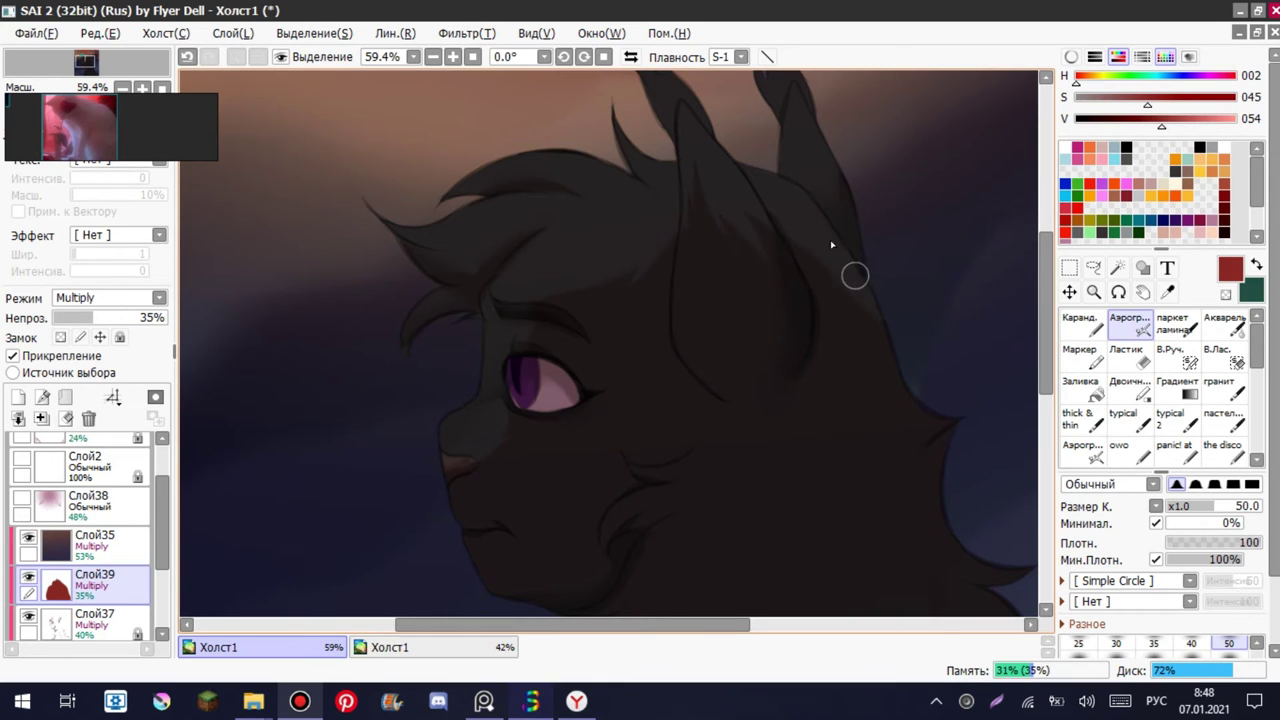
key(minus)
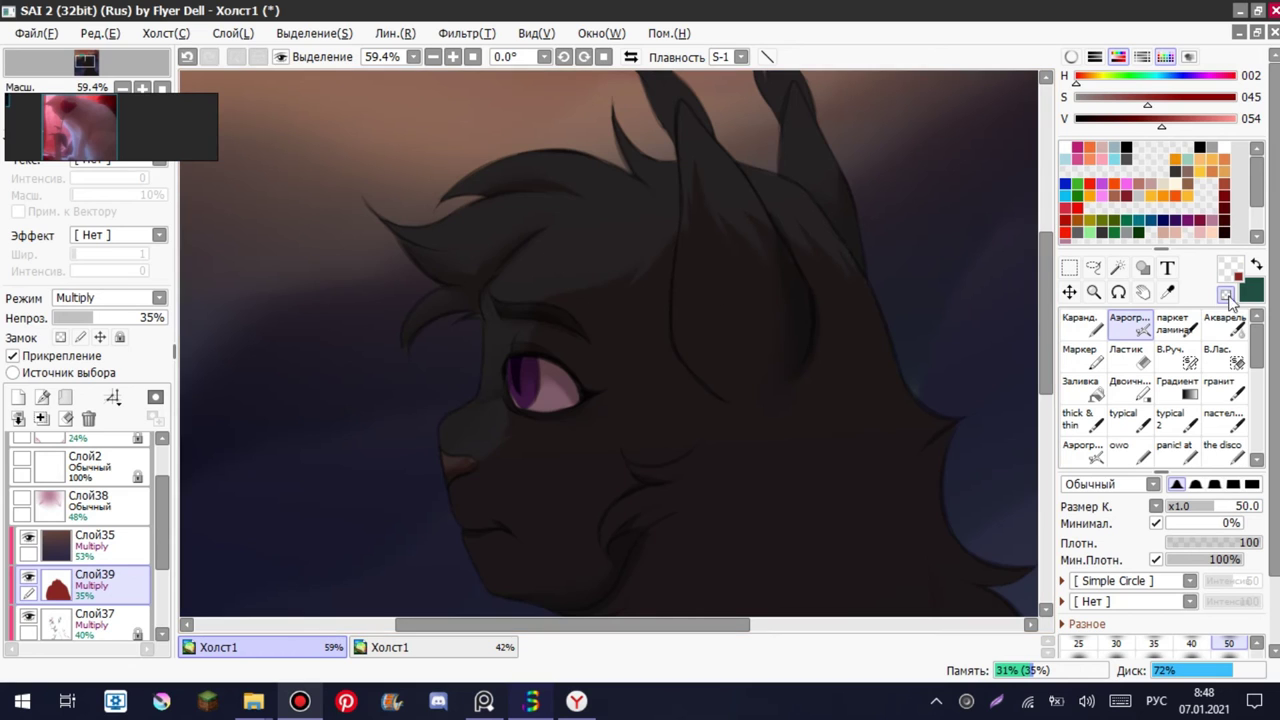
key(minus)
key(minus)
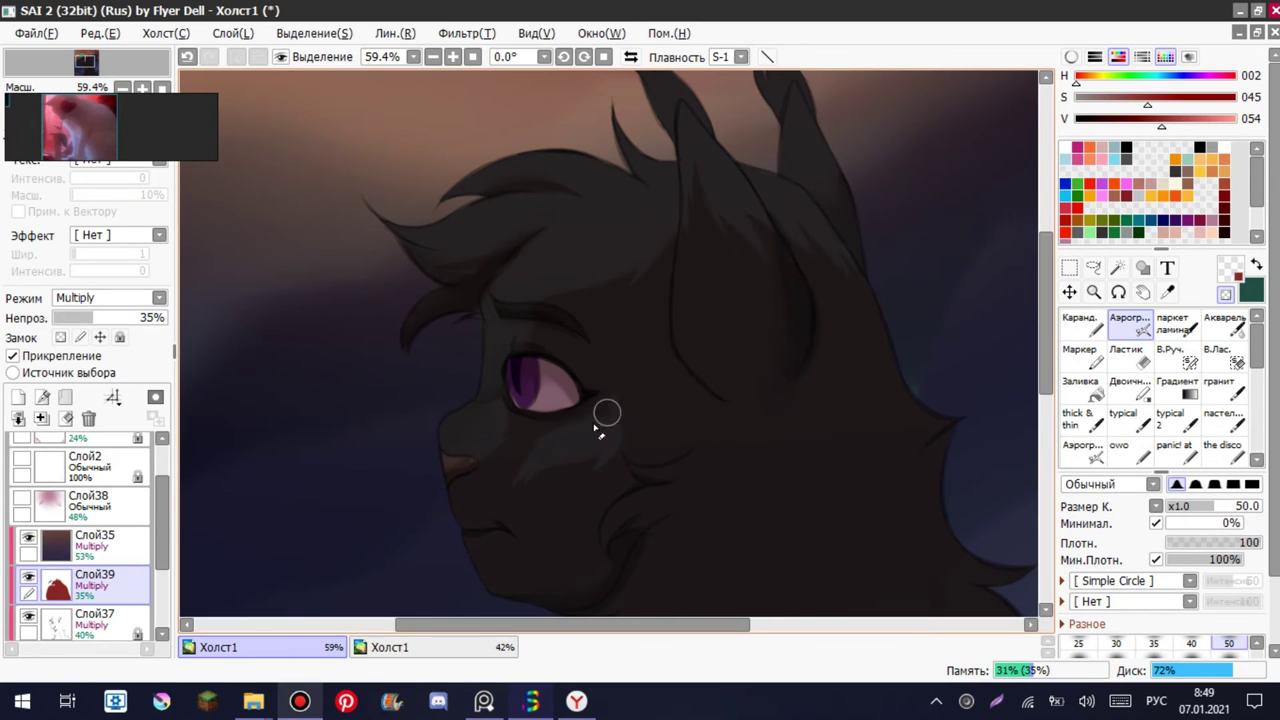
- Blend the shadow edges on the head with the watercolor brush and soften the shadow below the sun with a size 4000 eraser
key(c)
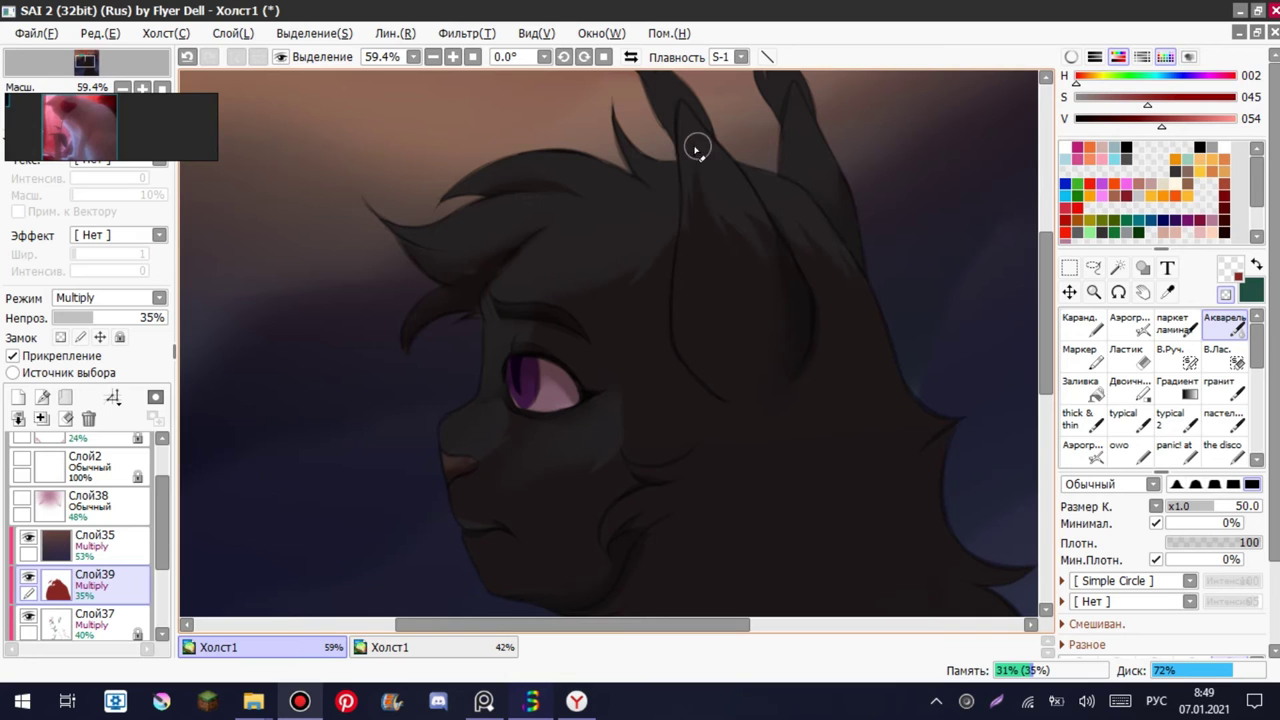
scroll(549, 314, down, 3)
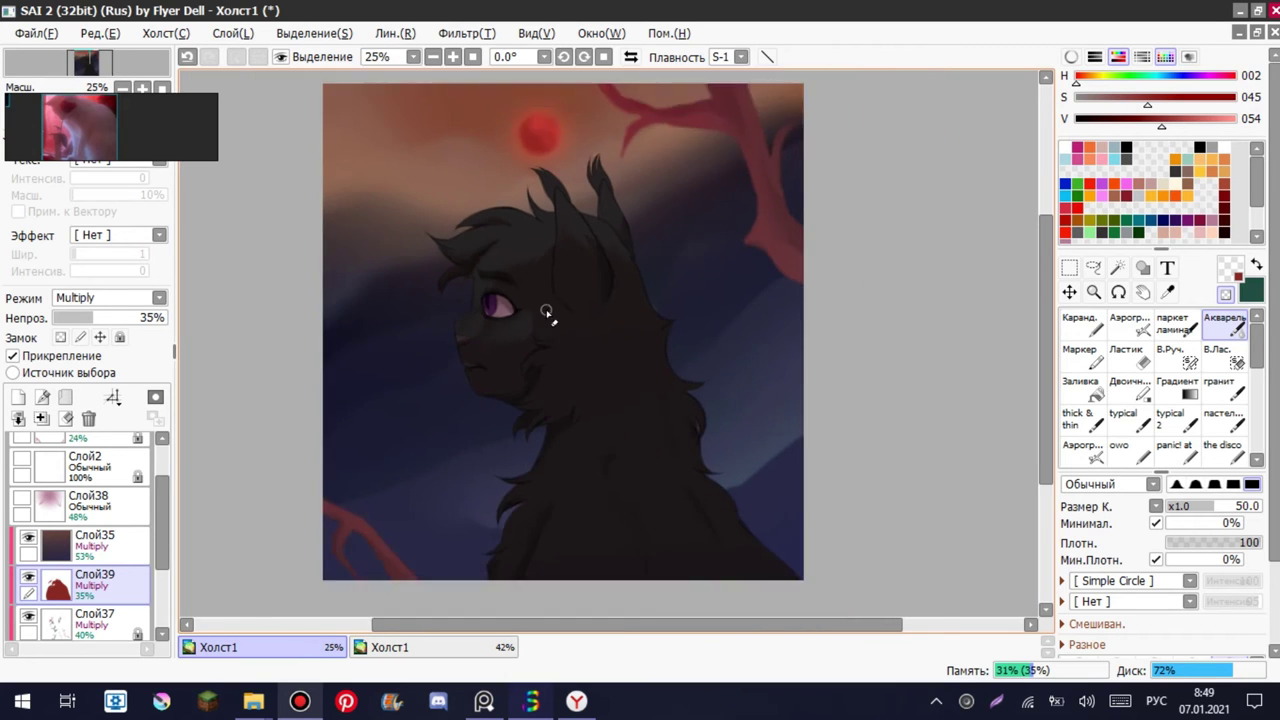
scroll(580, 280, up, 1)
key(e)
scroll(663, 276, down, 2)
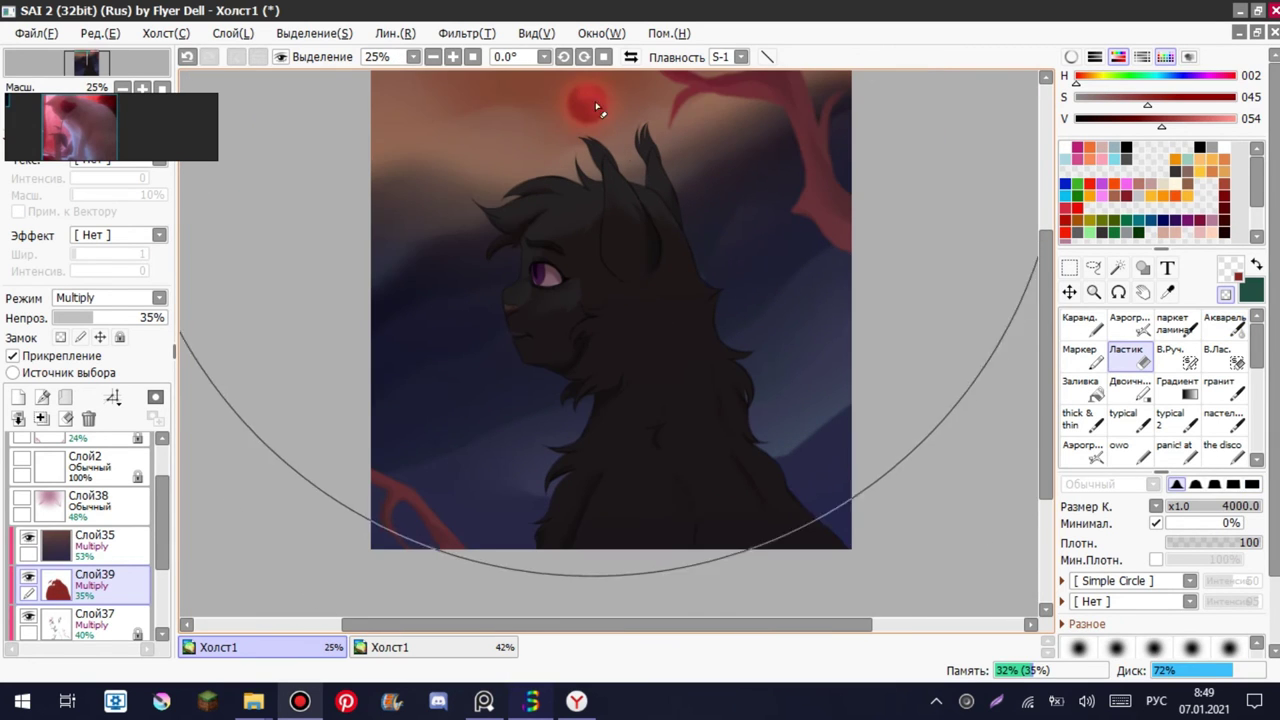
- Airbrush lit fur patches out of the shadow on the cheek, neck and chest, and blend them with the watercolor brush
key(a)
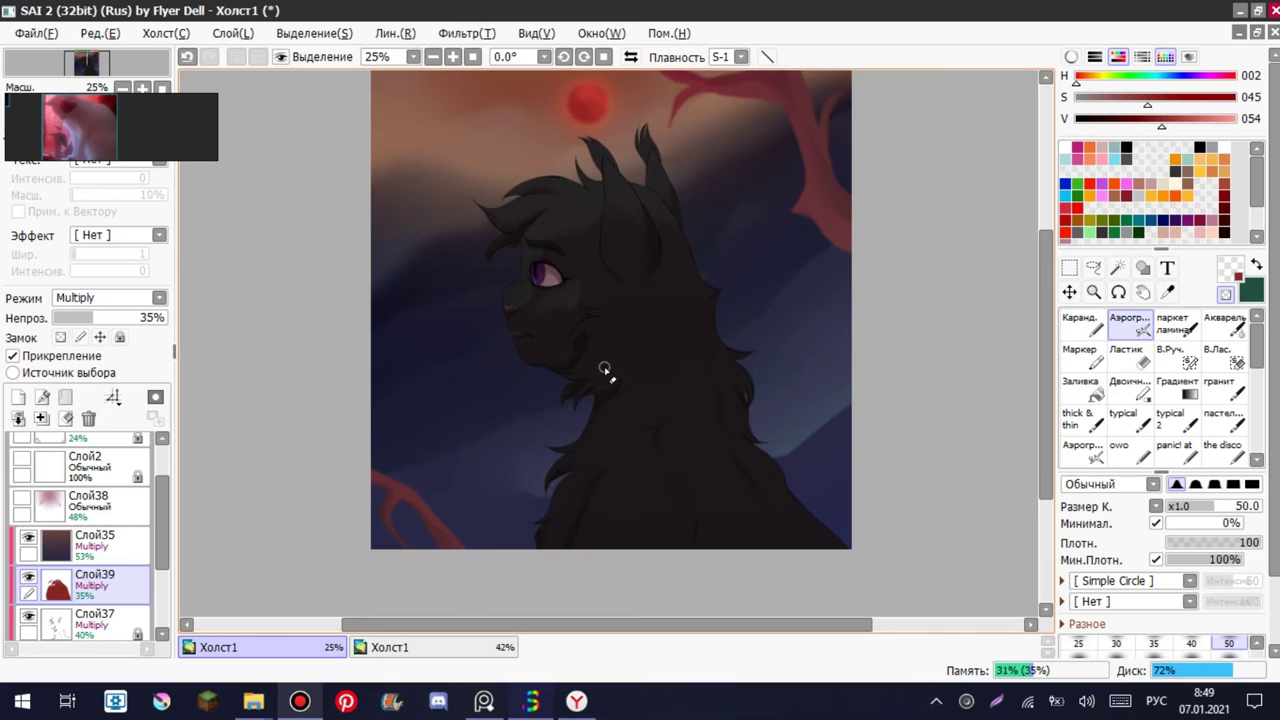
scroll(604, 369, up, 3)
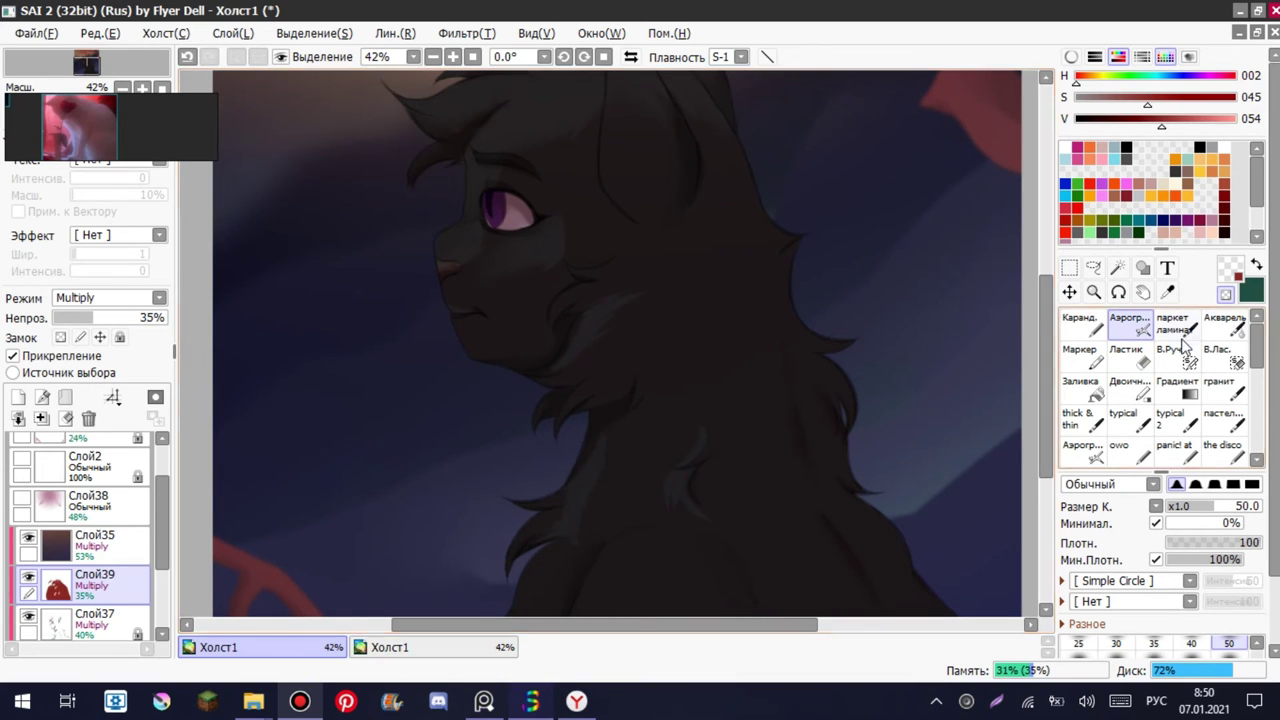
key(c)
key(e)
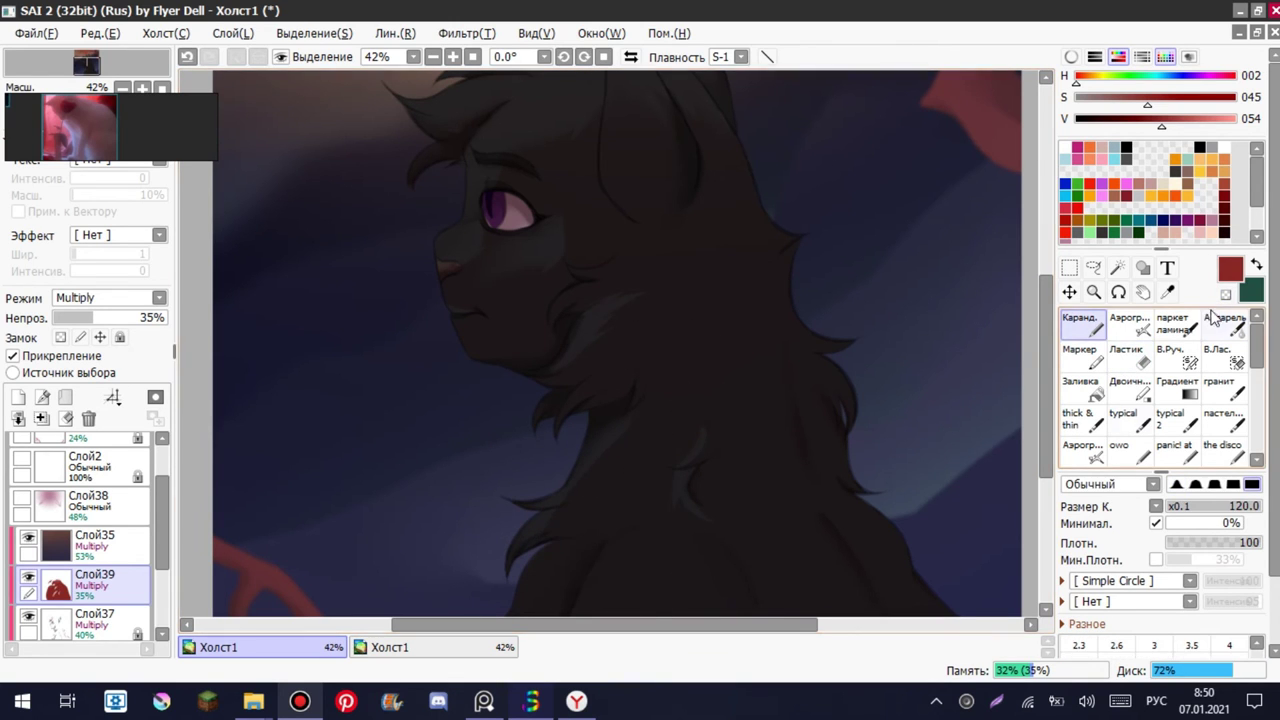
key(c)
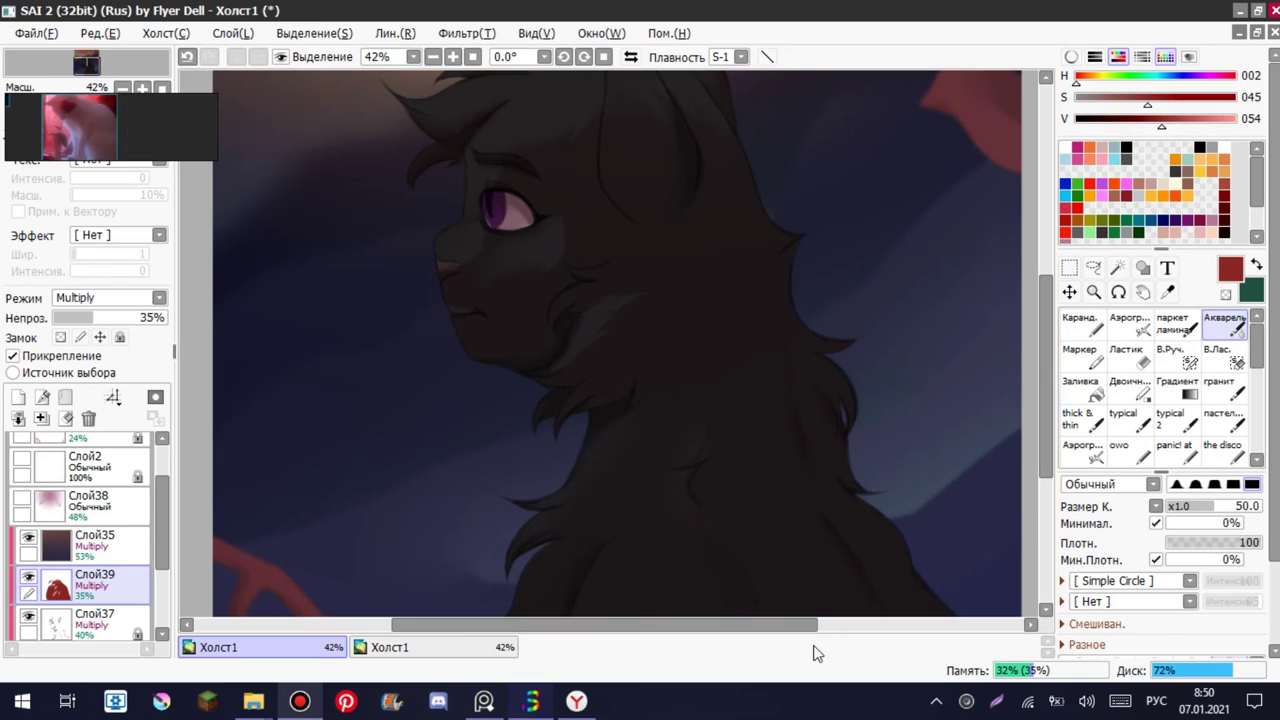
scroll(909, 443, down, 2)
key(e)
key(n)
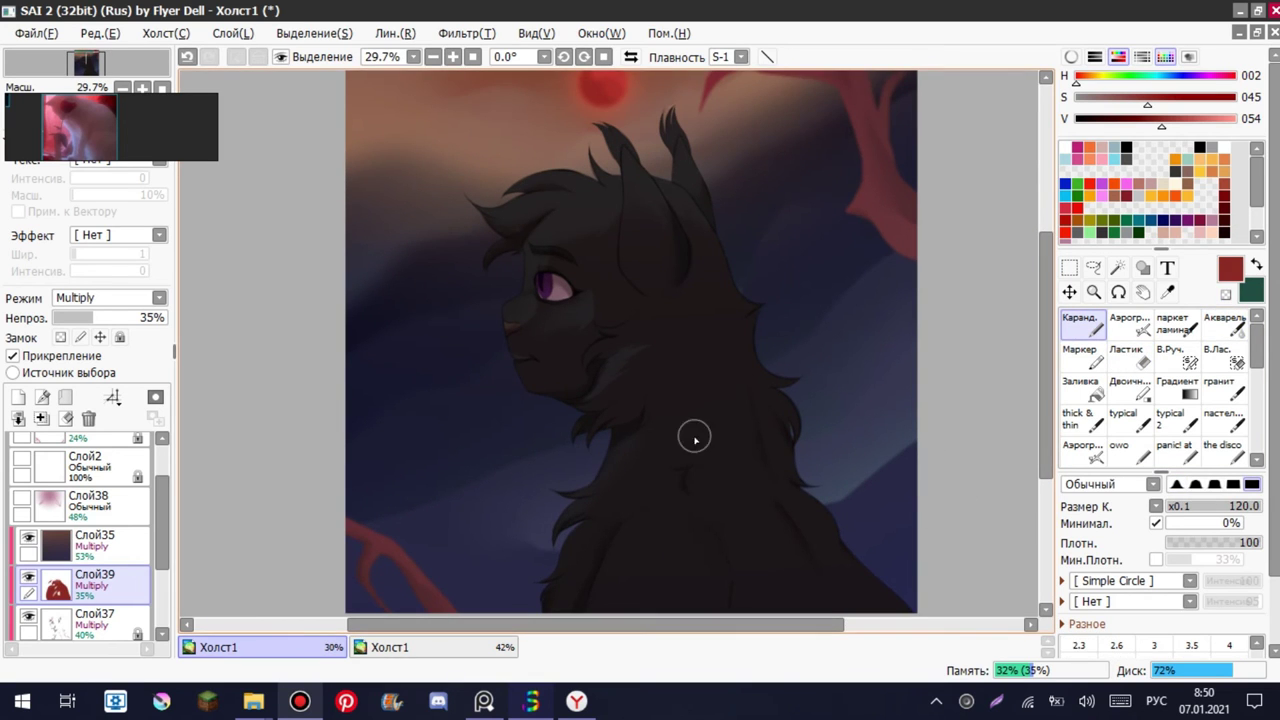
key(c)
- Try a hue/saturation adjustment on the кейри folder with saturation +96 and brightness -23
scroll(80, 530, down, 3)
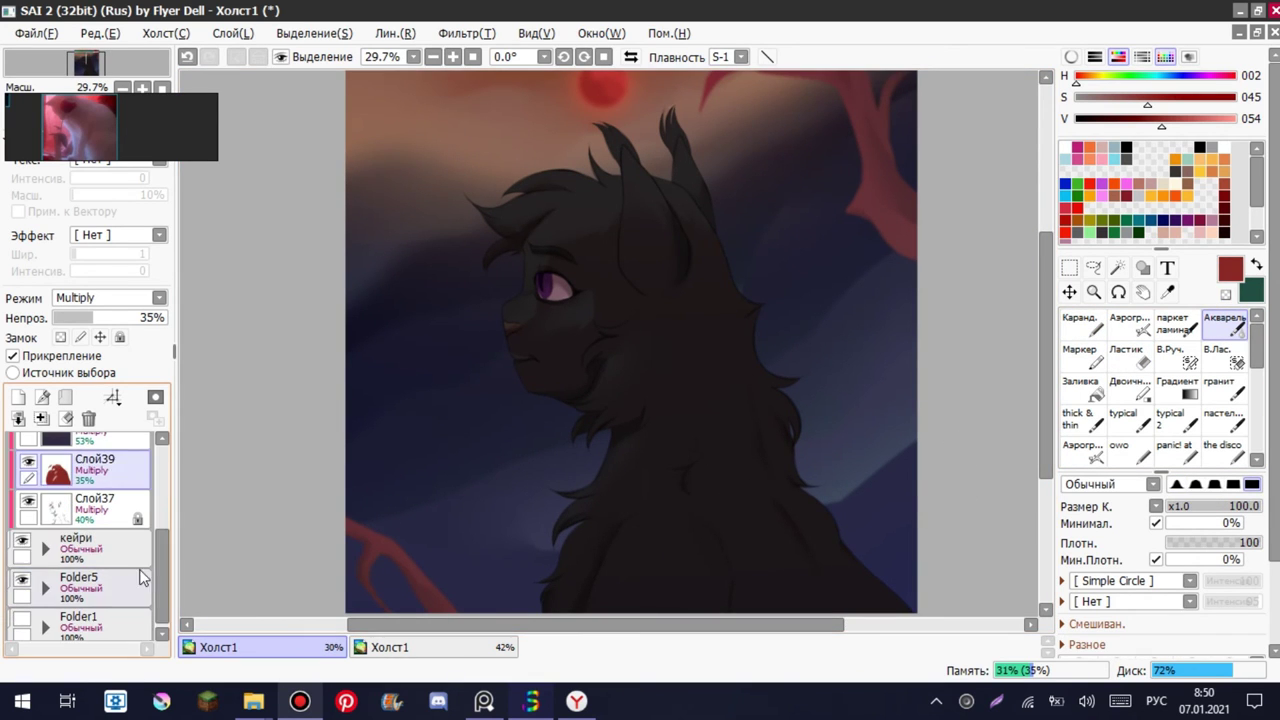
click(80, 545)
click(457, 33)
click(620, 76)
drag(773, 112, 935, 112)
drag(773, 138, 734, 146)
scroll(586, 380, down, 2)
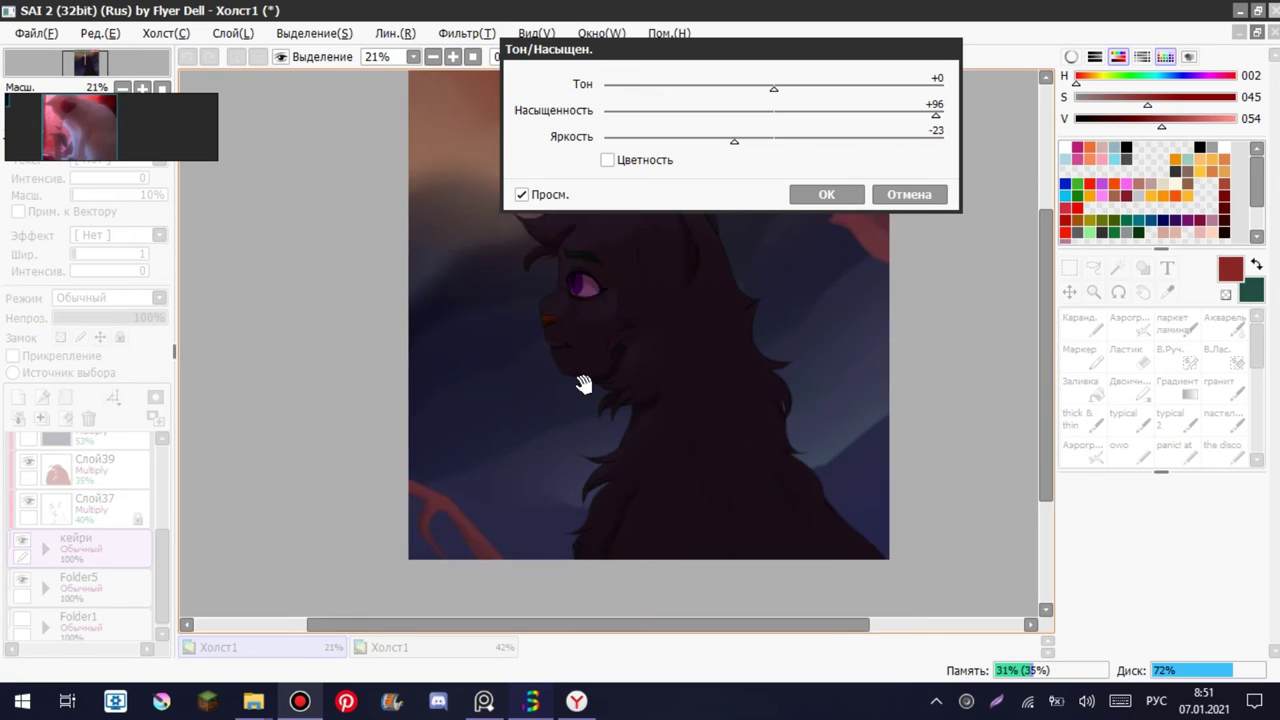
drag(785, 89, 772, 90)
click(826, 194)
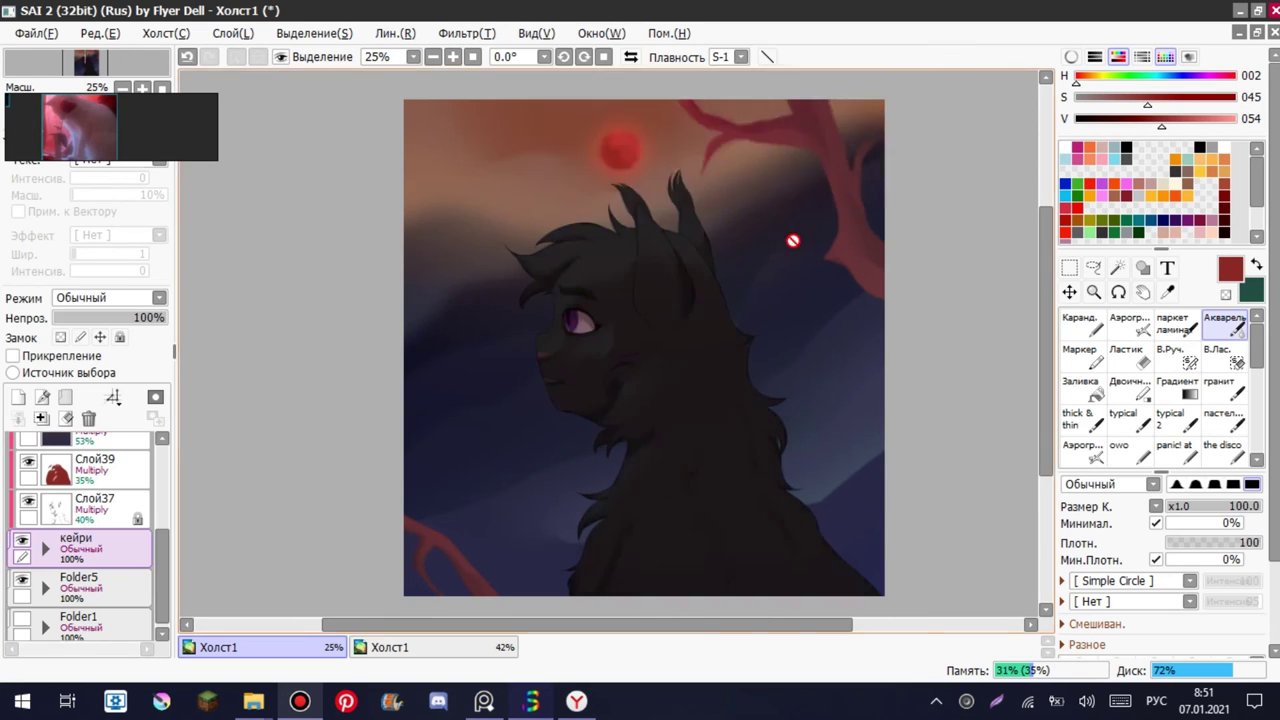
- Try darkening the shadow layer Слой39 through a hue/saturation adjustment with brightness -30
scroll(594, 363, up, 2)
click(95, 468)
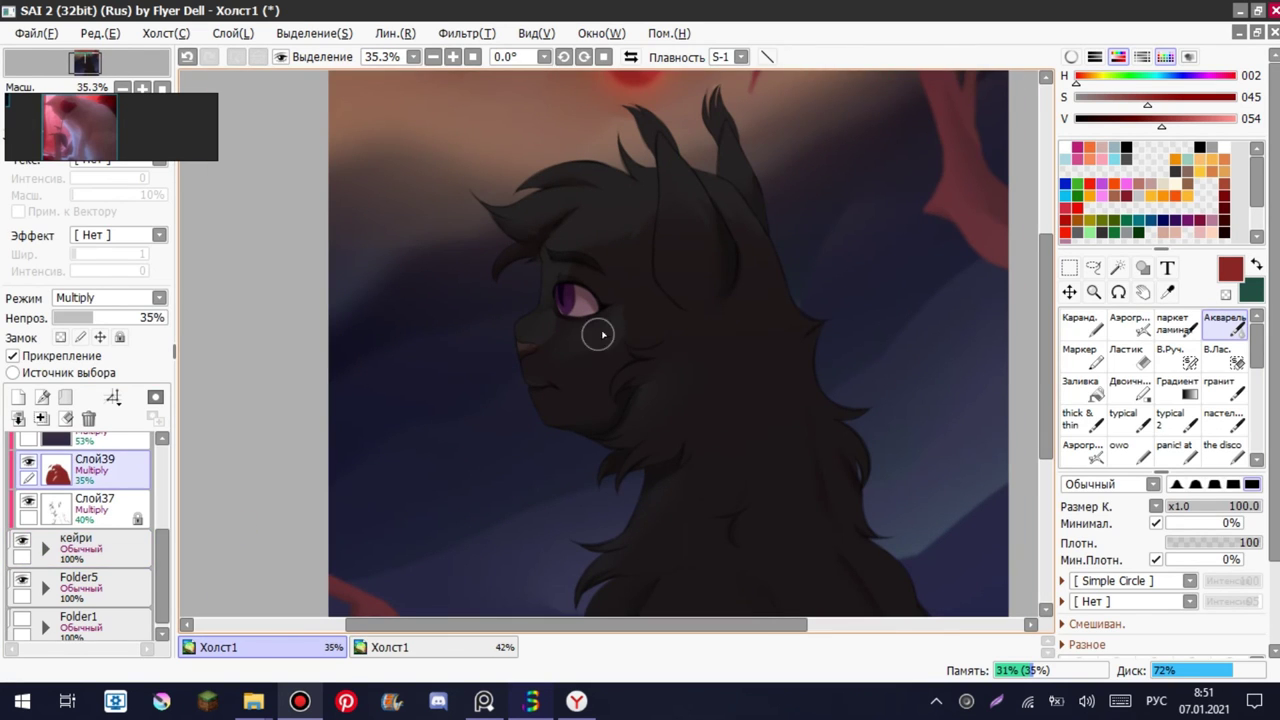
click(466, 33)
mouse_move(543, 60)
click(657, 60)
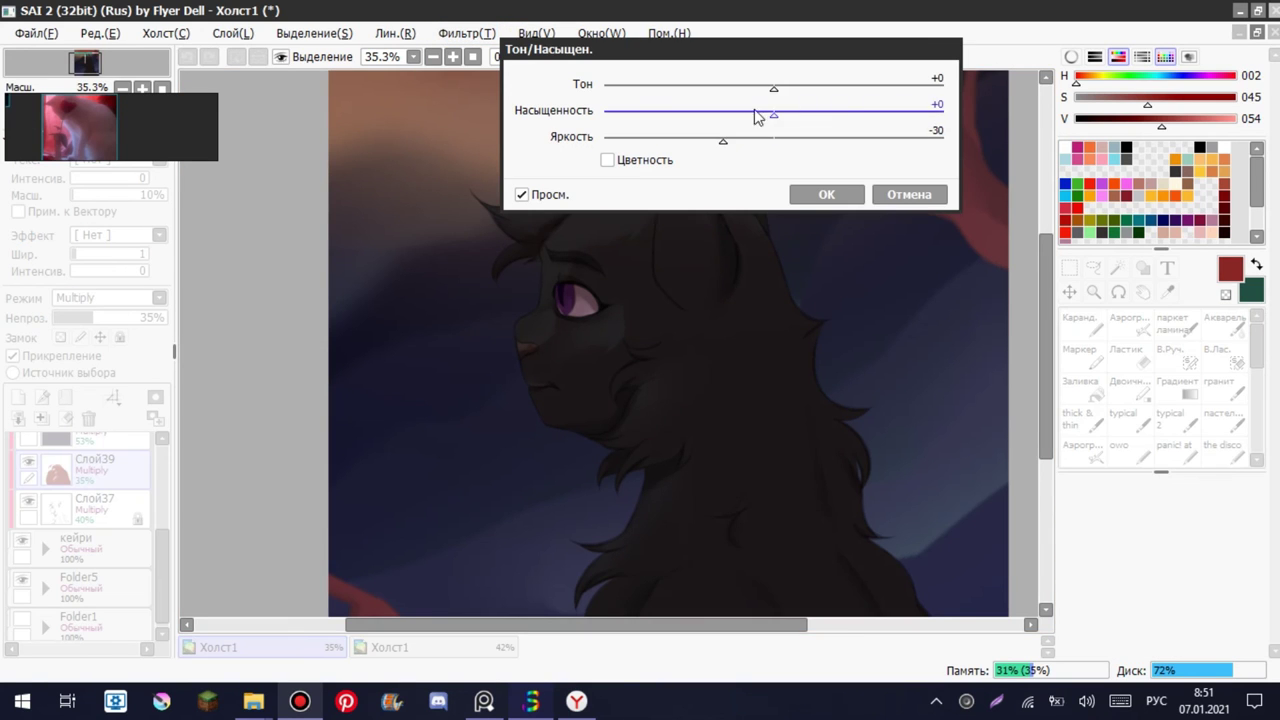
drag(770, 137, 916, 138)
- Try shifting the кейри folder's colors with hue +22, saturation +100 and brightness -11
click(75, 540)
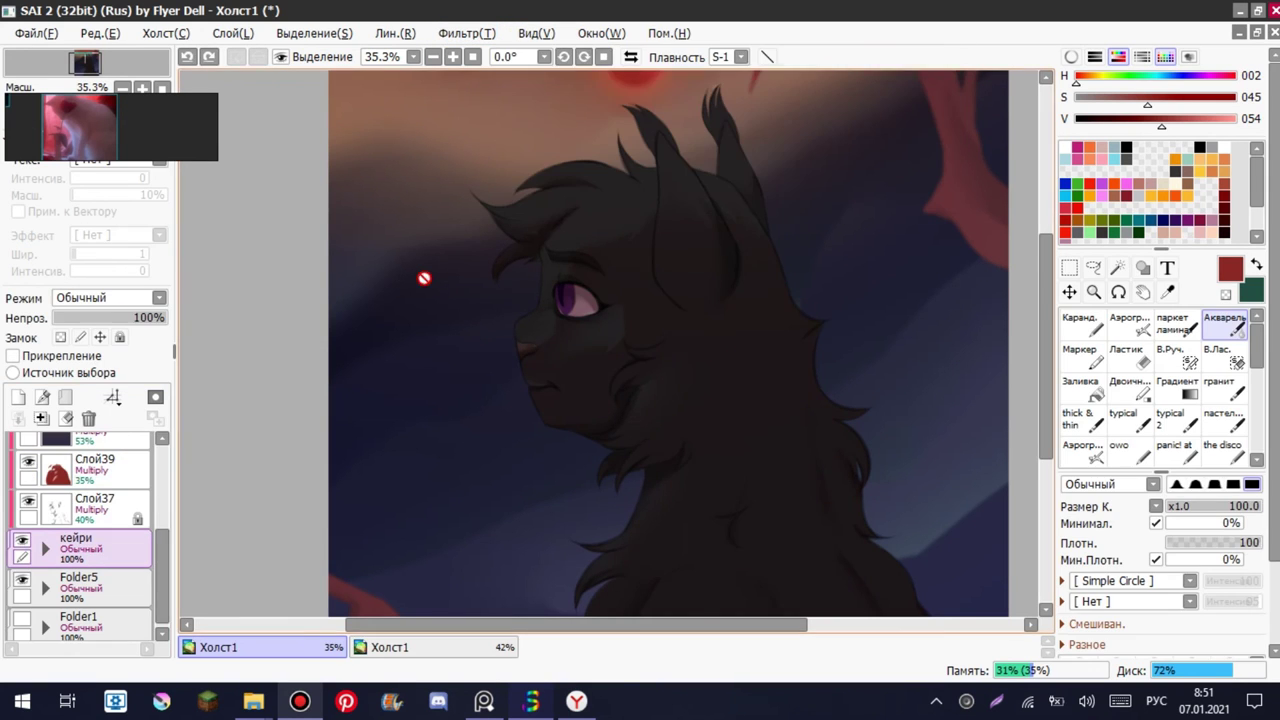
click(466, 33)
mouse_move(550, 54)
click(657, 60)
drag(754, 141, 757, 147)
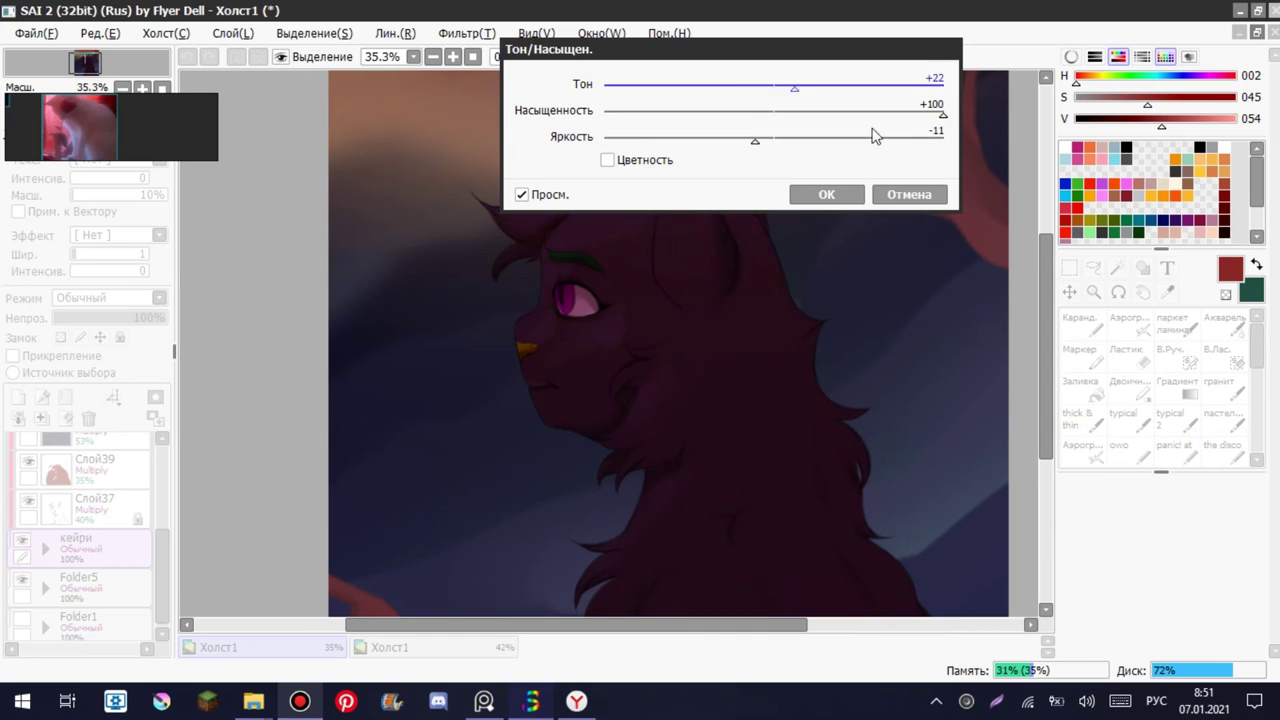
click(909, 194)
- Pick the red from the iris of the eye in the second canvas and return to the painting
click(390, 647)
key(alt)
scroll(486, 337, up, 5)
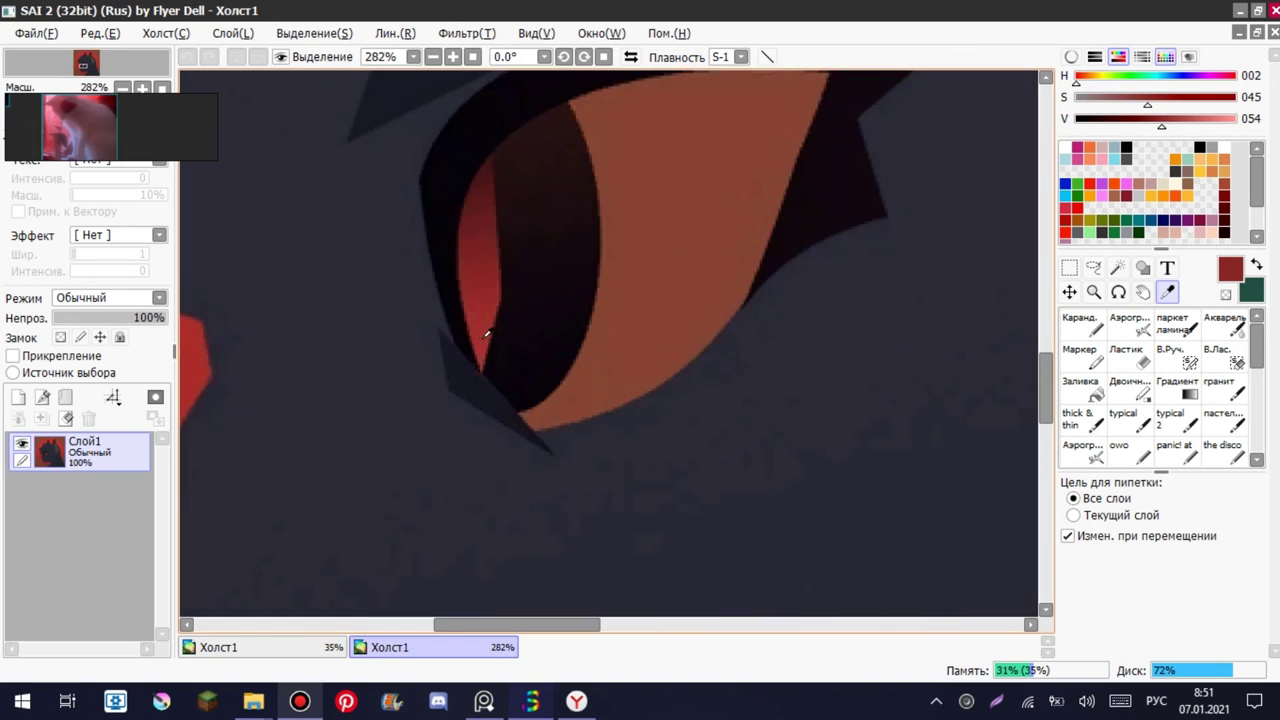
click(215, 647)
- On a new clipped layer above Слой35, paint a red reflection across the eye and set the layer's blending mode to Shine
scroll(557, 303, up, 5)
click(100, 605)
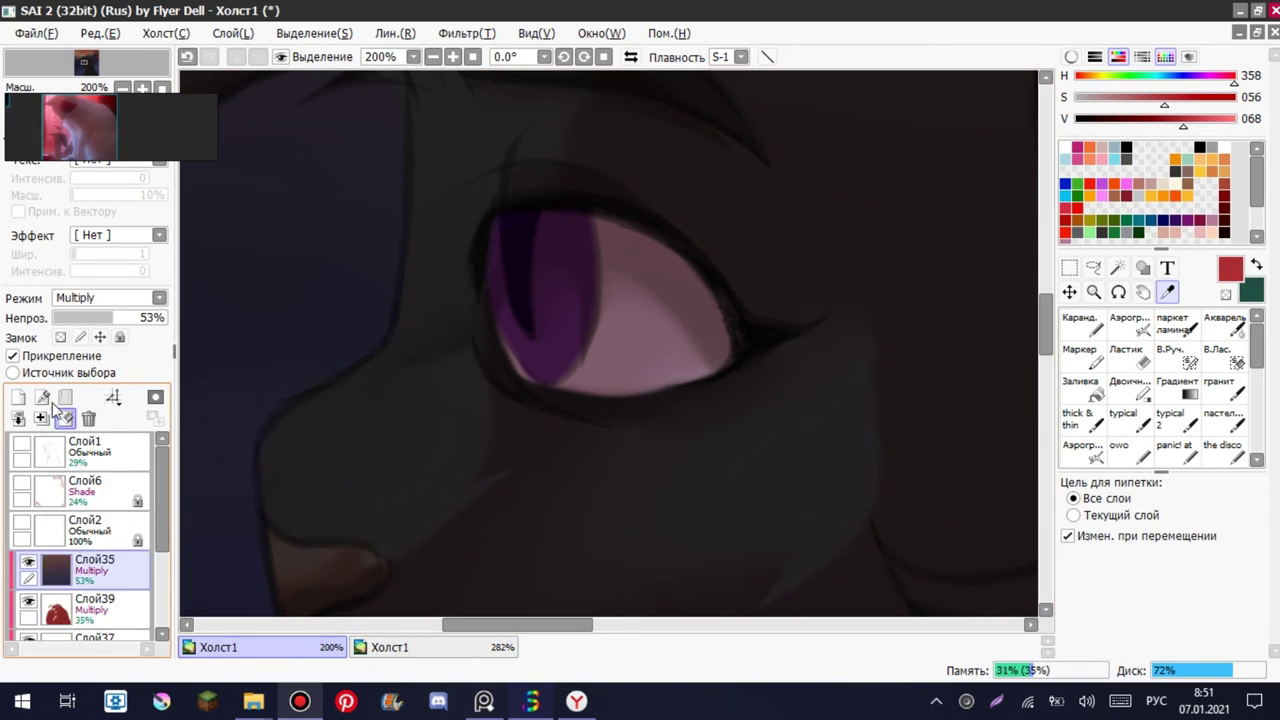
click(18, 397)
scroll(1258, 372, down, 1)
click(1080, 405)
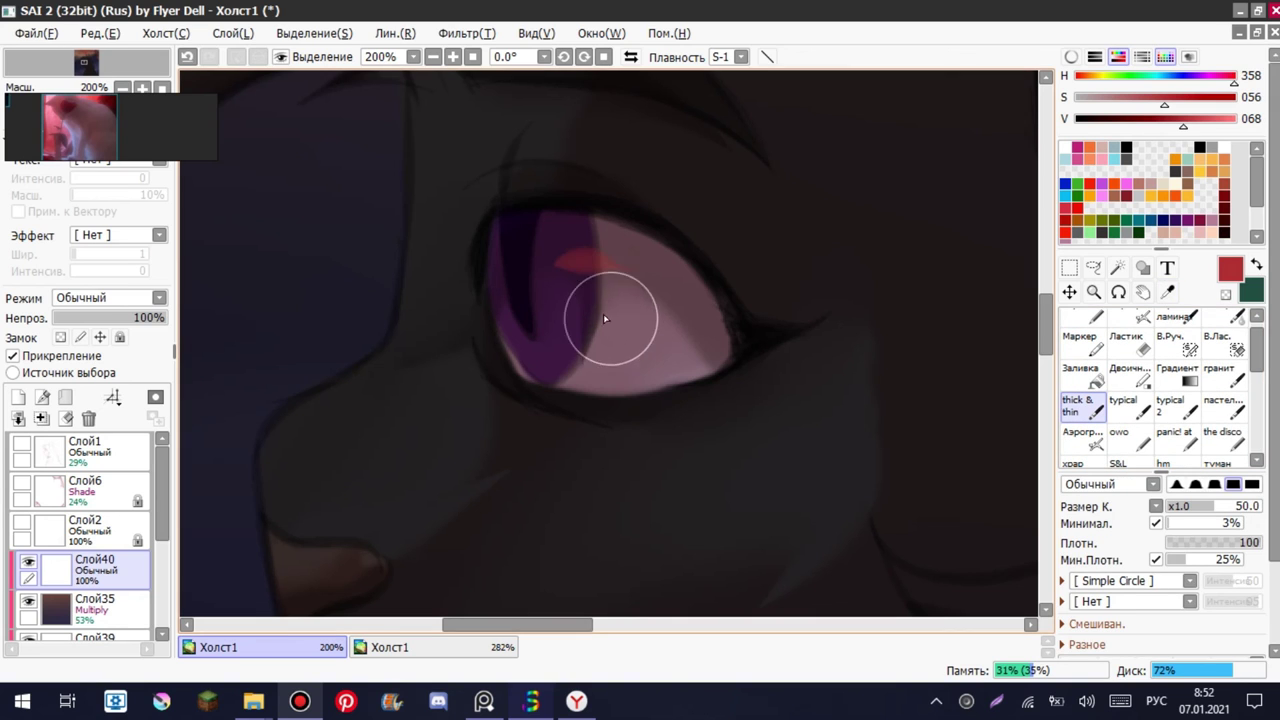
drag(575, 340, 612, 333)
click(108, 297)
click(100, 409)
scroll(538, 355, down, 3)
scroll(538, 355, up, 2)
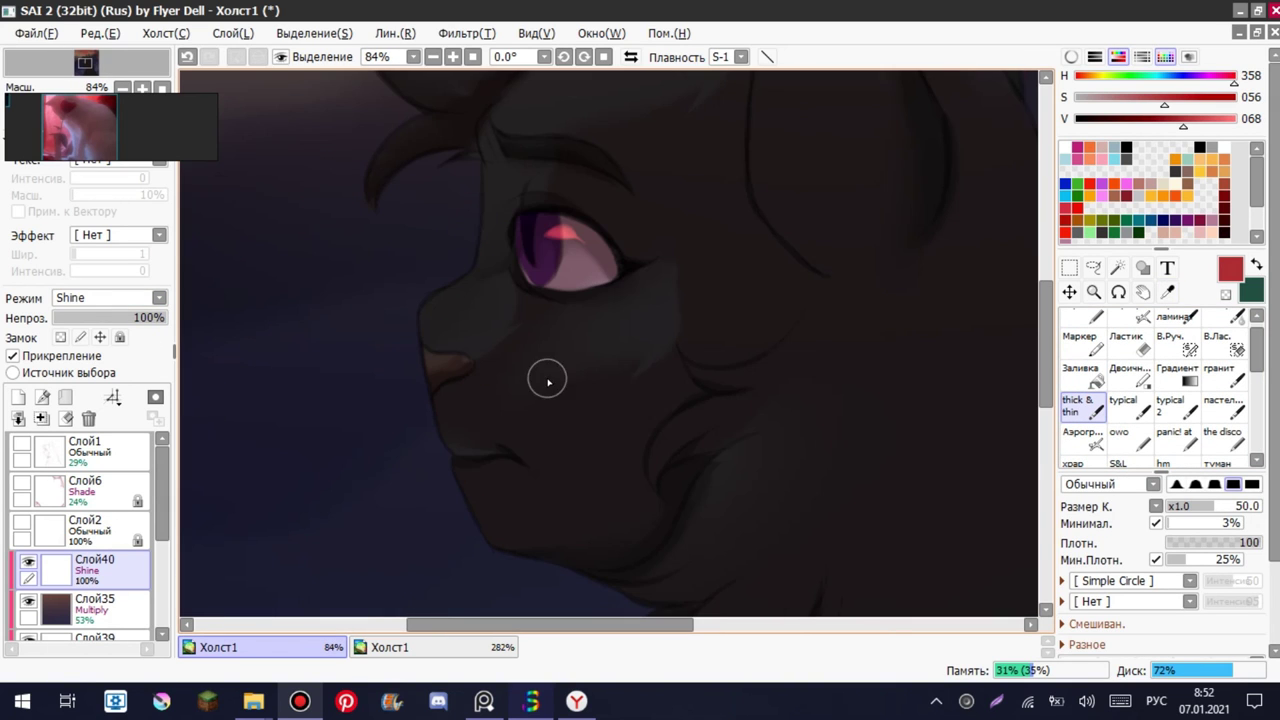
- Add another layer below the Shine layer, paint a red streak inside the iris and adjust the layer's opacity
key(ctrl+shift+n)
drag(557, 269, 534, 209)
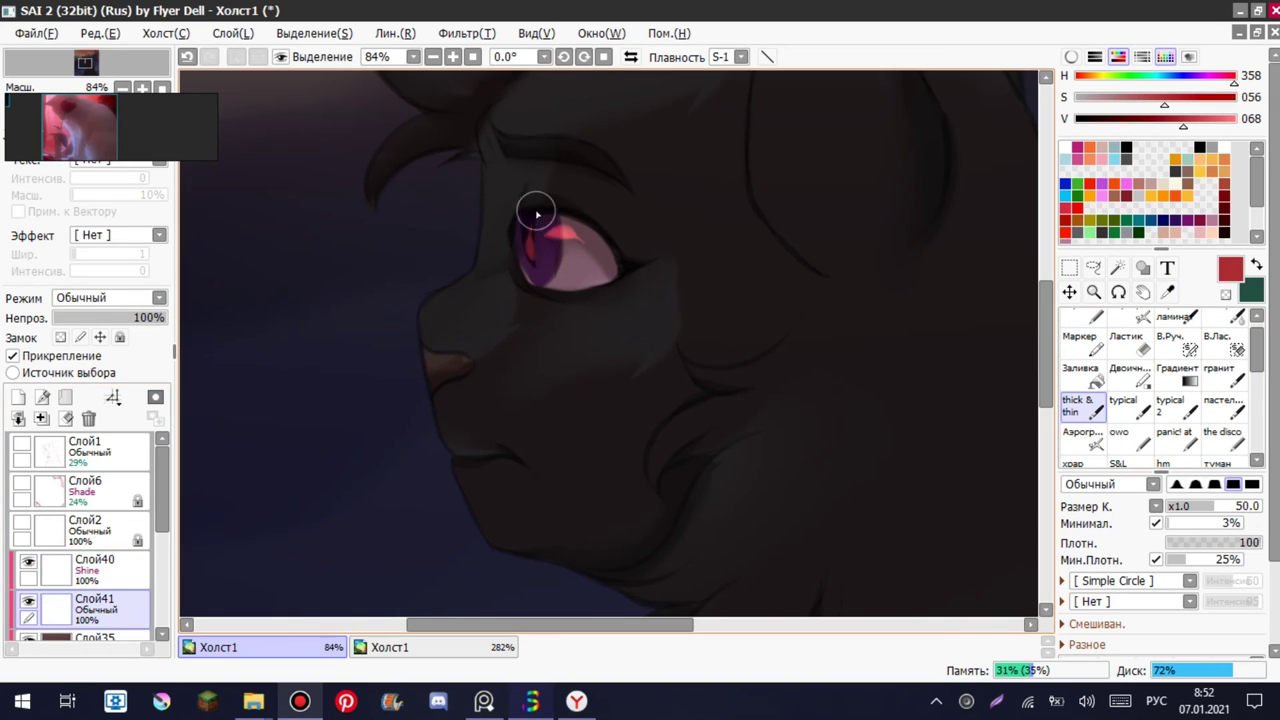
click(108, 317)
- Add a clipped layer with a circular red-to-transparent gradient from the ears down over the body and set it to Screen
key(ctrl+shift+n)
click(1178, 375)
scroll(854, 194, down, 5)
drag(854, 194, 809, 400)
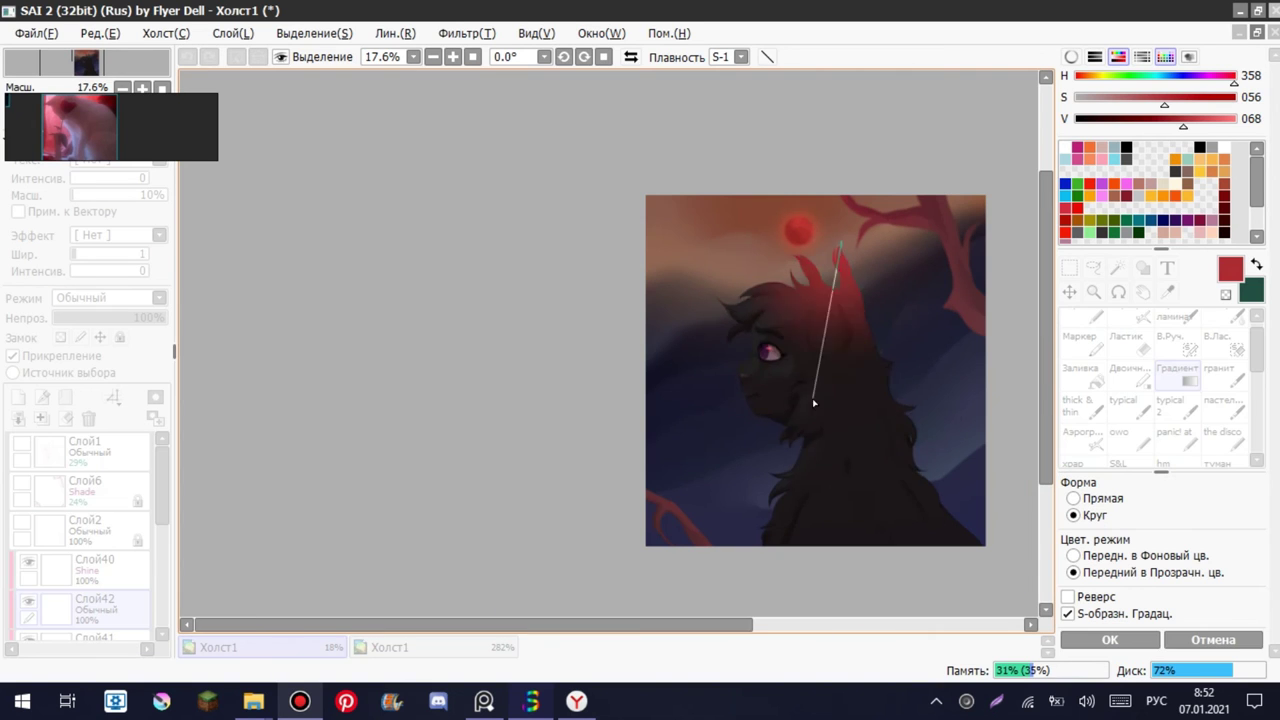
drag(891, 600, 877, 111)
key(Return)
scroll(726, 406, up, 3)
key(Down)
key(Down)
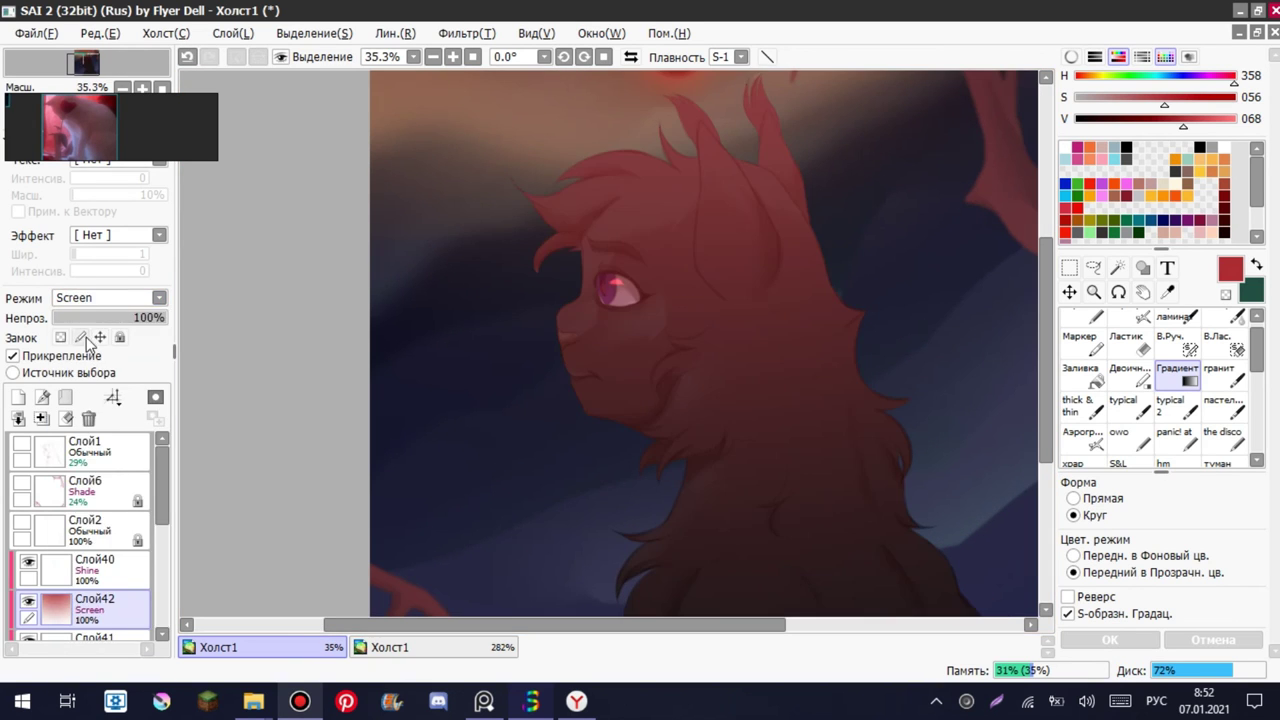
- Stretch the red gradient on Слой42 from the head to below the body, set the layer to Shine and its opacity to 31%
key(Up)
scroll(596, 478, down, 2)
drag(566, 294, 671, 622)
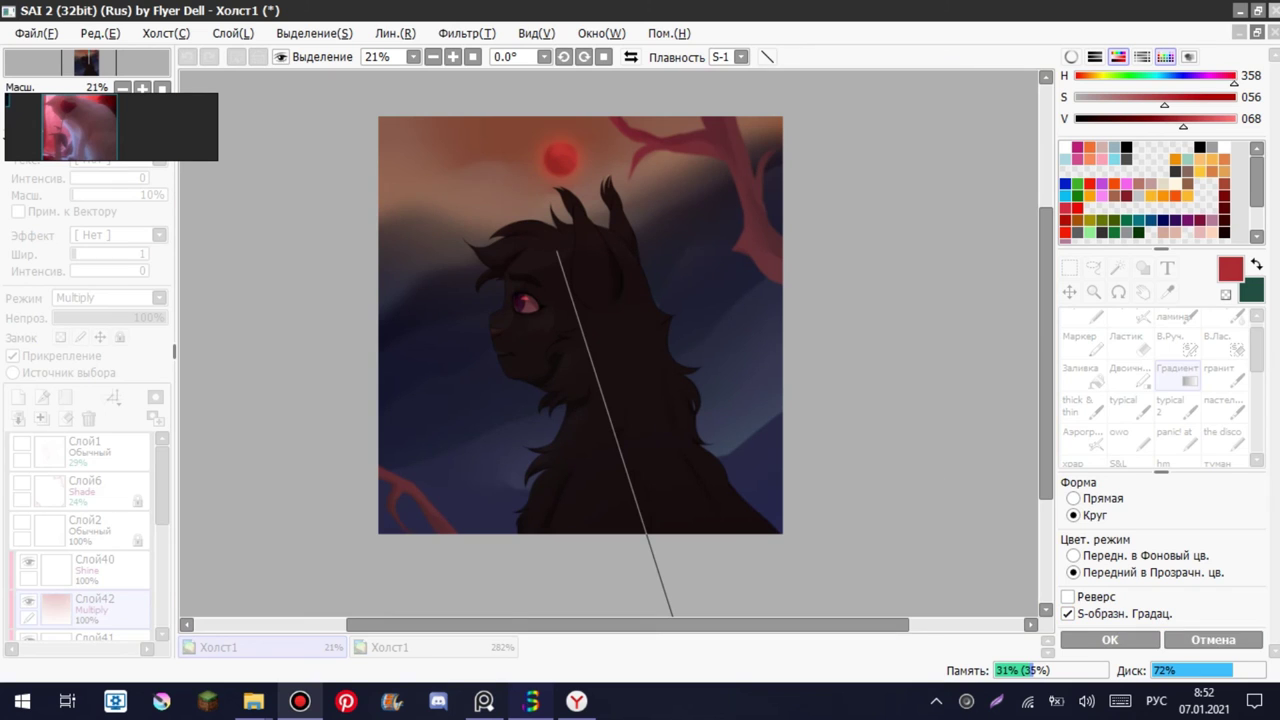
key(Return)
scroll(604, 447, up, 1)
click(108, 297)
click(70, 417)
drag(150, 317, 88, 317)
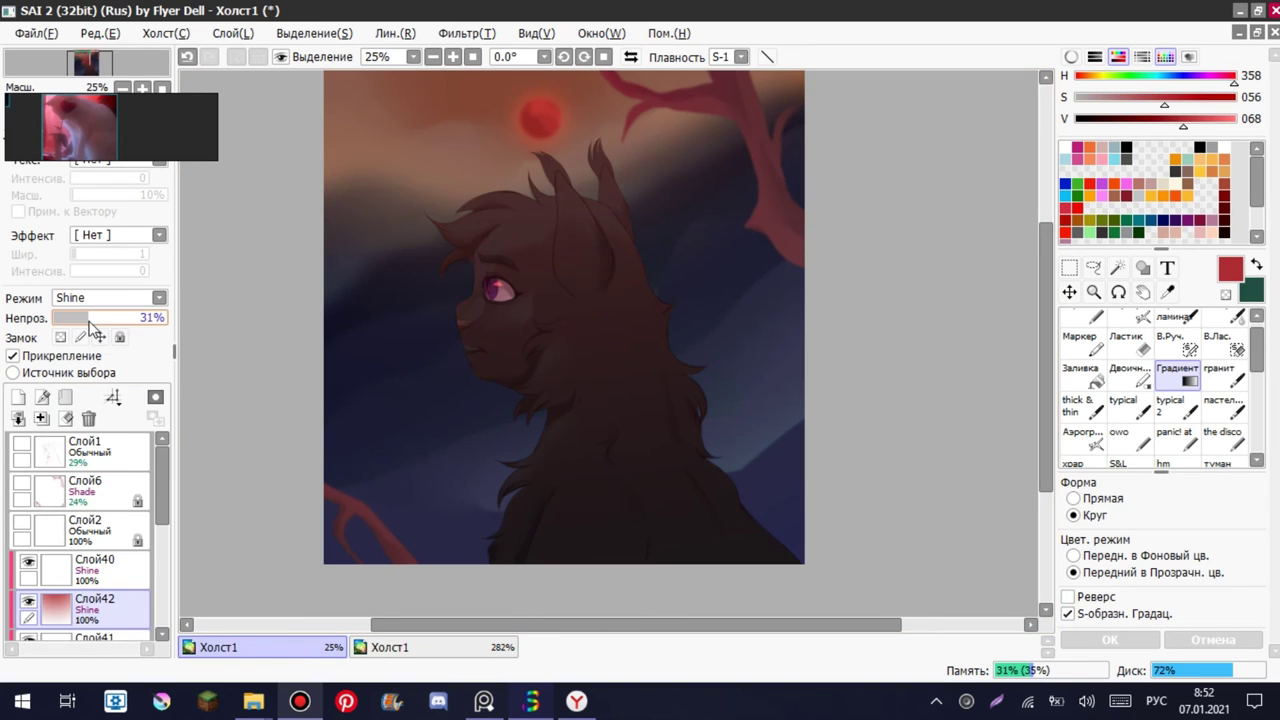
- Add a clipped Shine layer above Слой42 with a circular light-blue-to-transparent gradient from behind the ear down past the canvas's lower-right corner
key(ctrl+shift+n)
click(108, 297)
click(77, 419)
click(1154, 218)
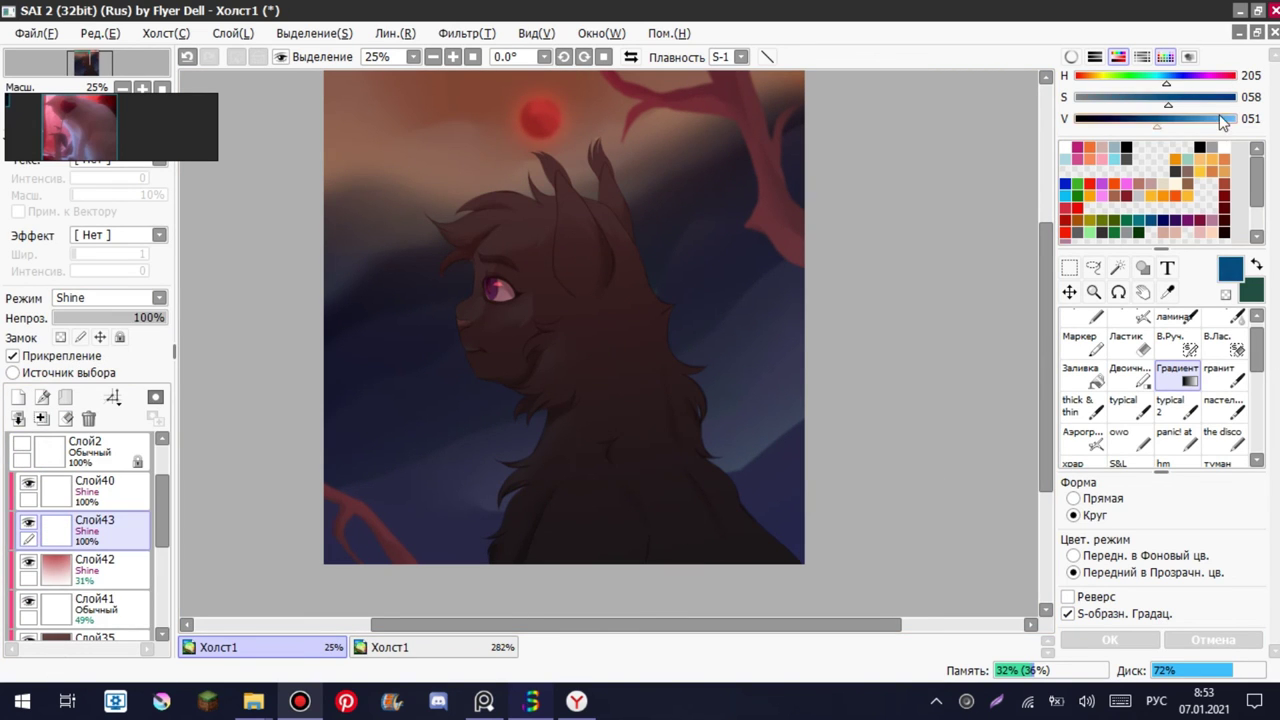
click(1090, 159)
drag(606, 263, 830, 610)
scroll(758, 458, down, 2)
drag(758, 458, 791, 474)
scroll(720, 351, up, 1)
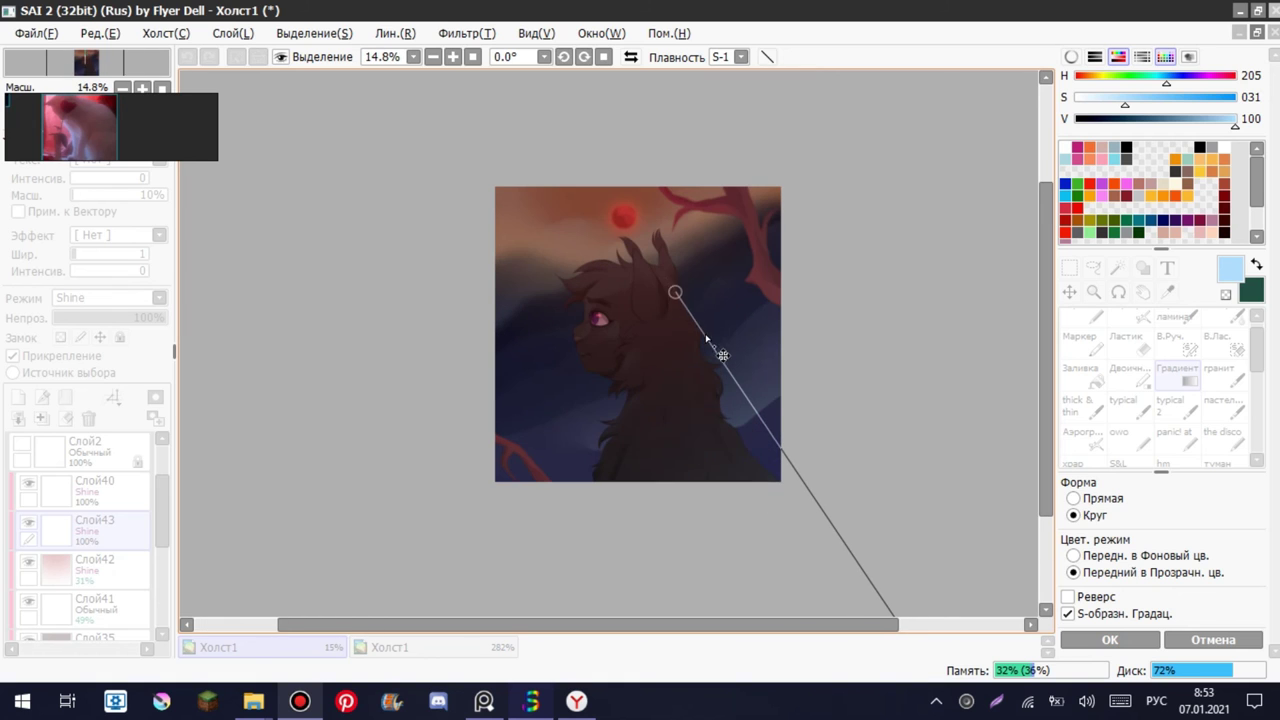
click(1110, 640)
scroll(522, 371, up, 4)
scroll(522, 371, down, 2)
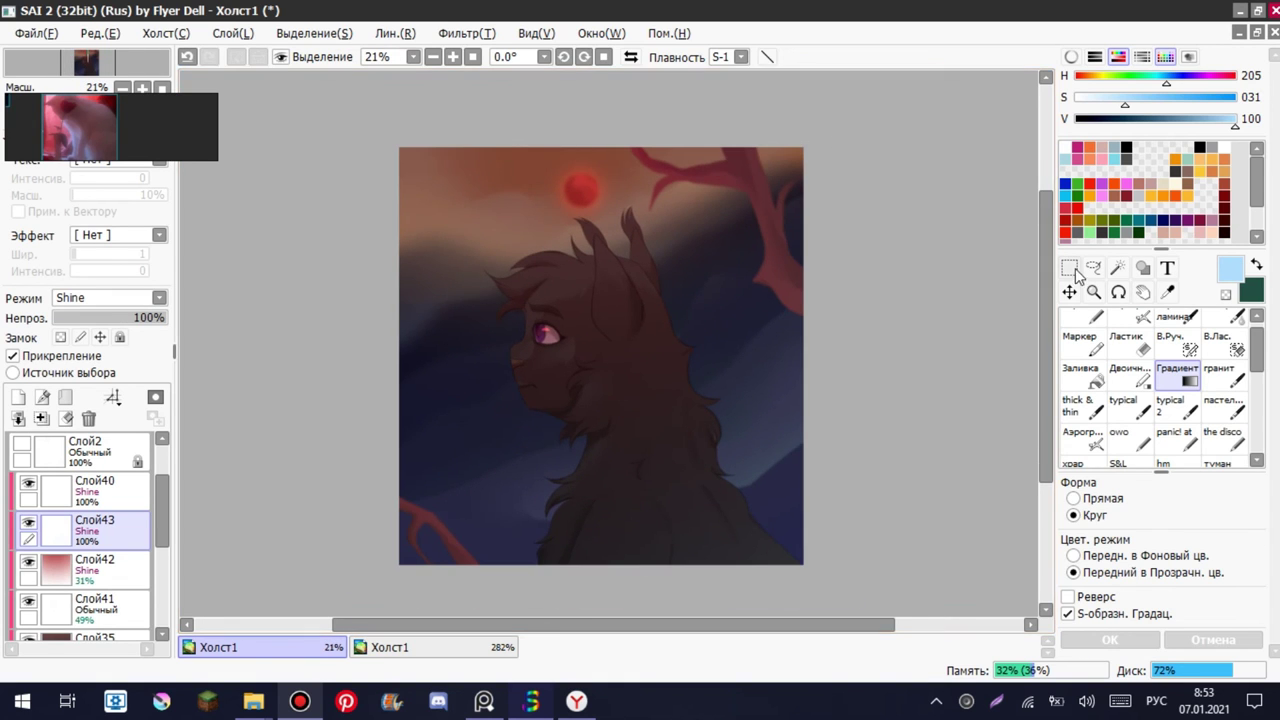
key(m)
drag(394, 92, 800, 560)
key(ctrl+z)
key(ctrl+z)
key(ctrl+z)
key(ctrl+z)
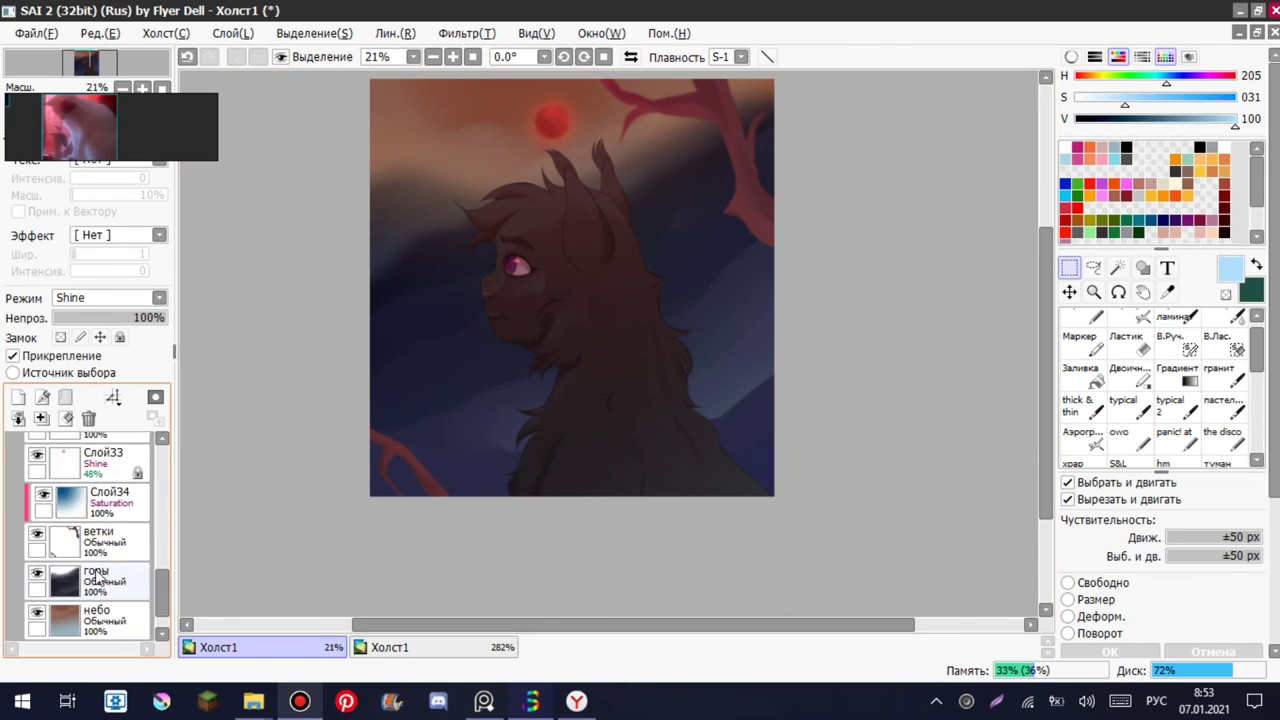
- Delete the Saturation layer Слой34, crop the canvas to a narrower portrait selection around the character and clear the selection
scroll(476, 500, up, 2)
key(ctrl+y)
scroll(534, 529, down, 3)
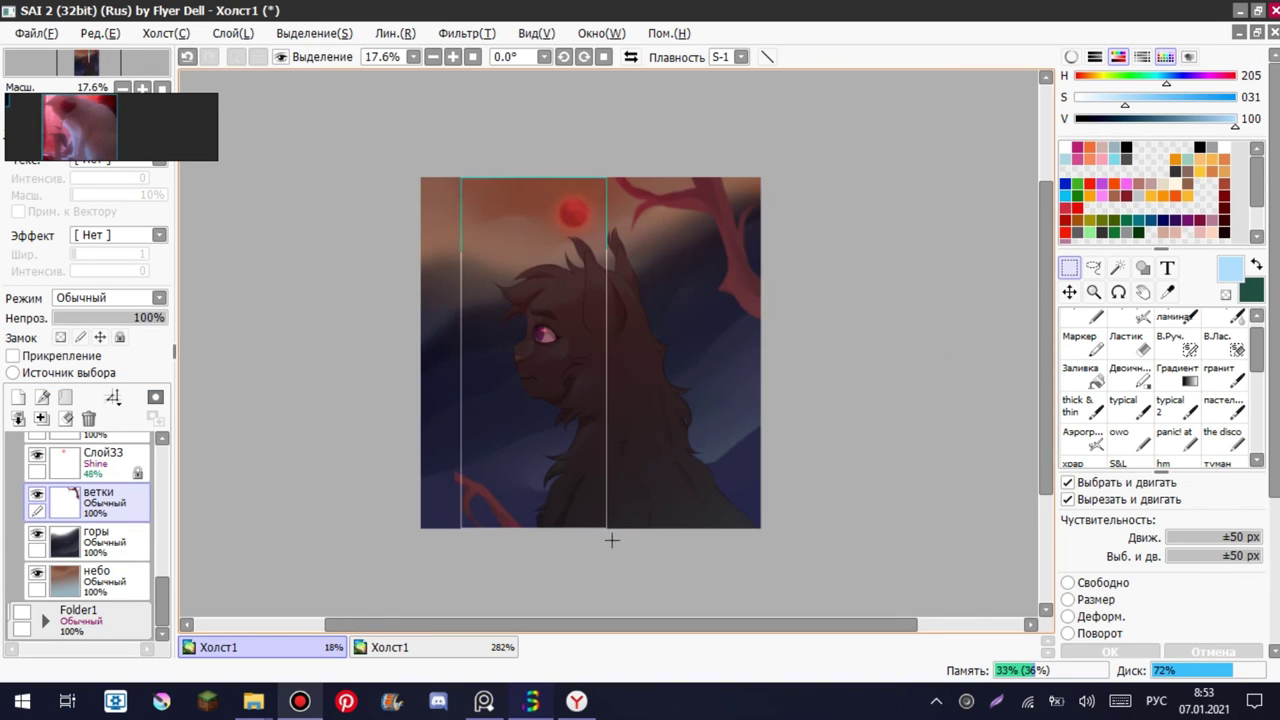
click(165, 33)
click(193, 115)
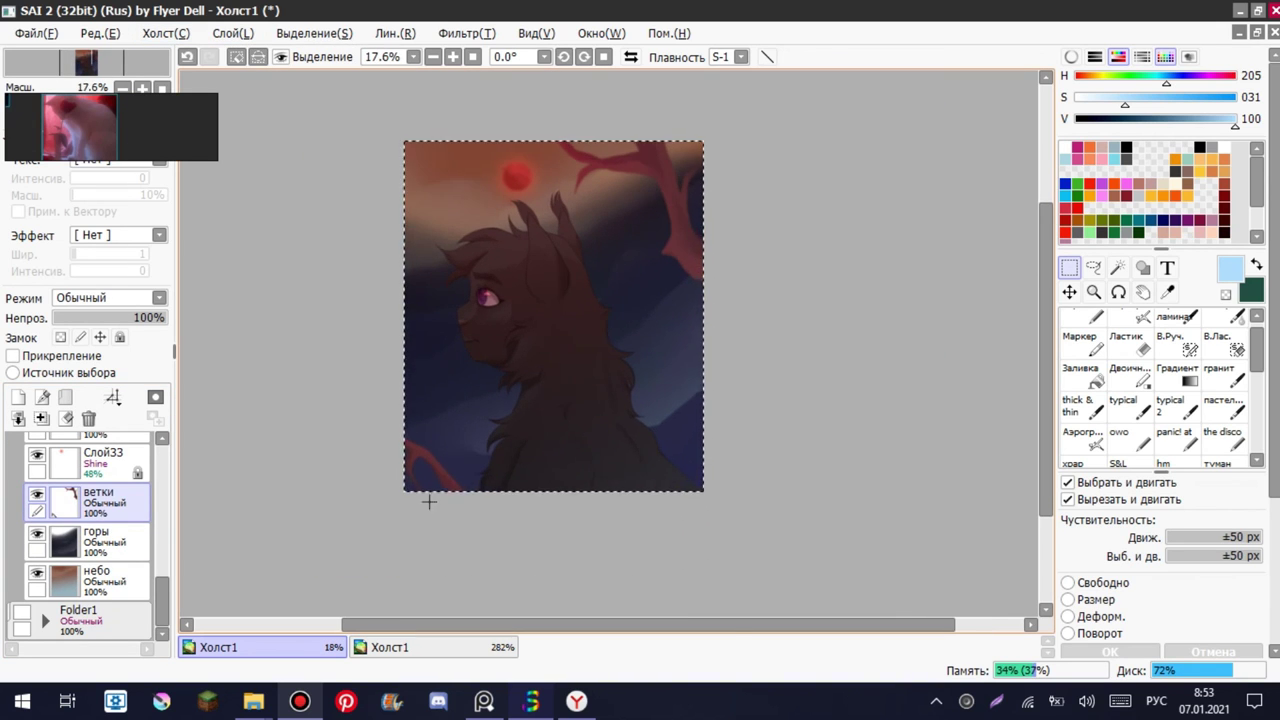
scroll(428, 500, up, 1)
click(233, 33)
key(Escape)
scroll(548, 247, down, 1)
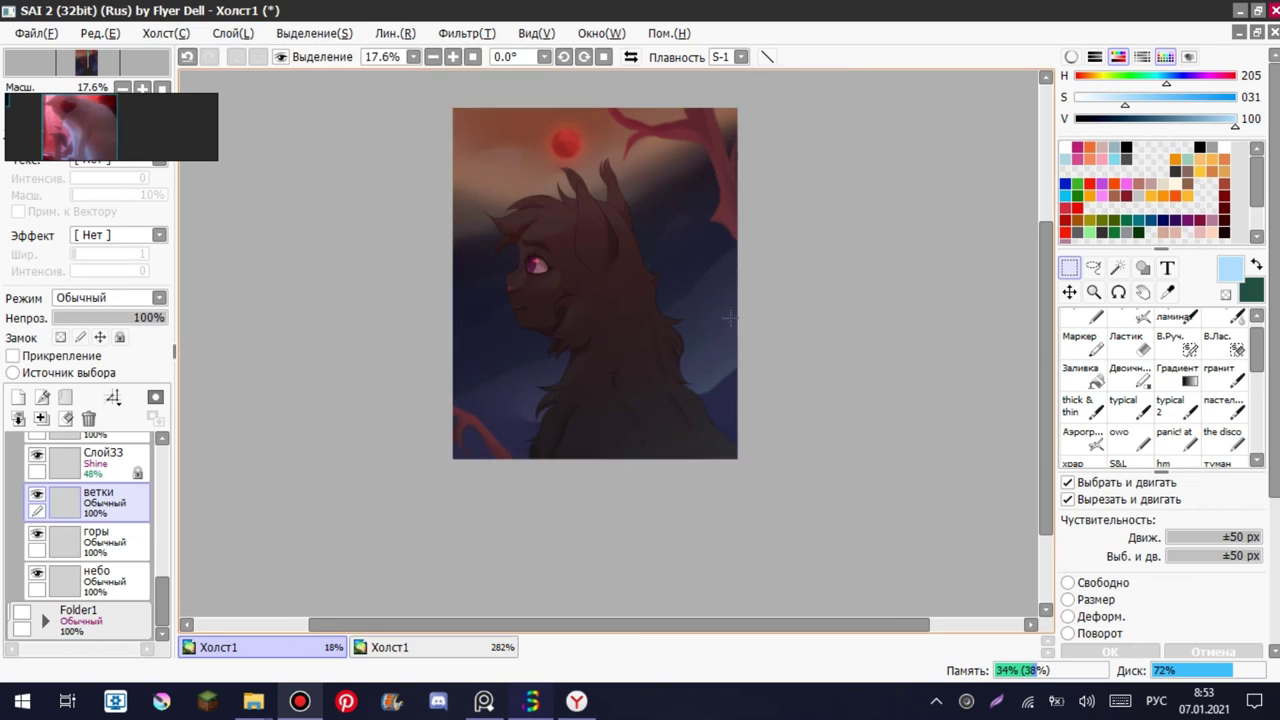
- Add a clipped Multiply layer above ветки with a circular light-blue gradient from the upper-right branch out past the canvas edge
scroll(548, 247, up, 1)
scroll(548, 247, up, 1)
click(18, 397)
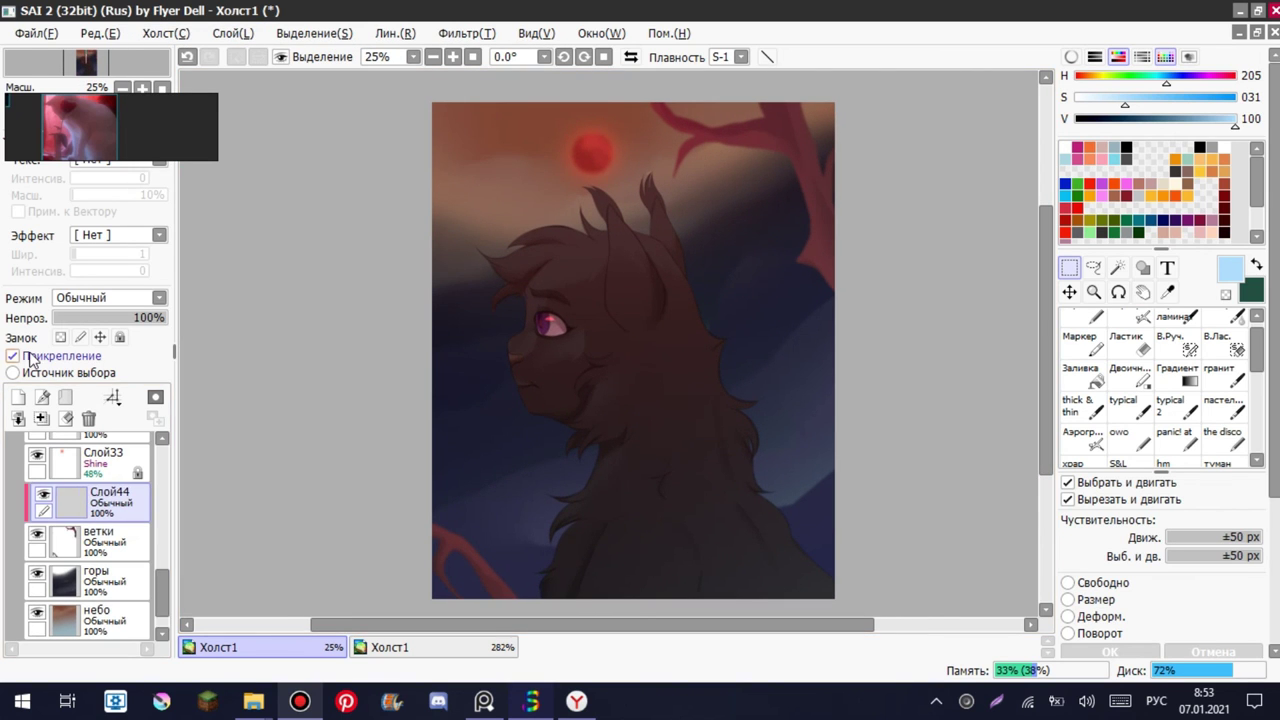
click(12, 355)
scroll(108, 297, down, 1)
drag(757, 157, 889, 280)
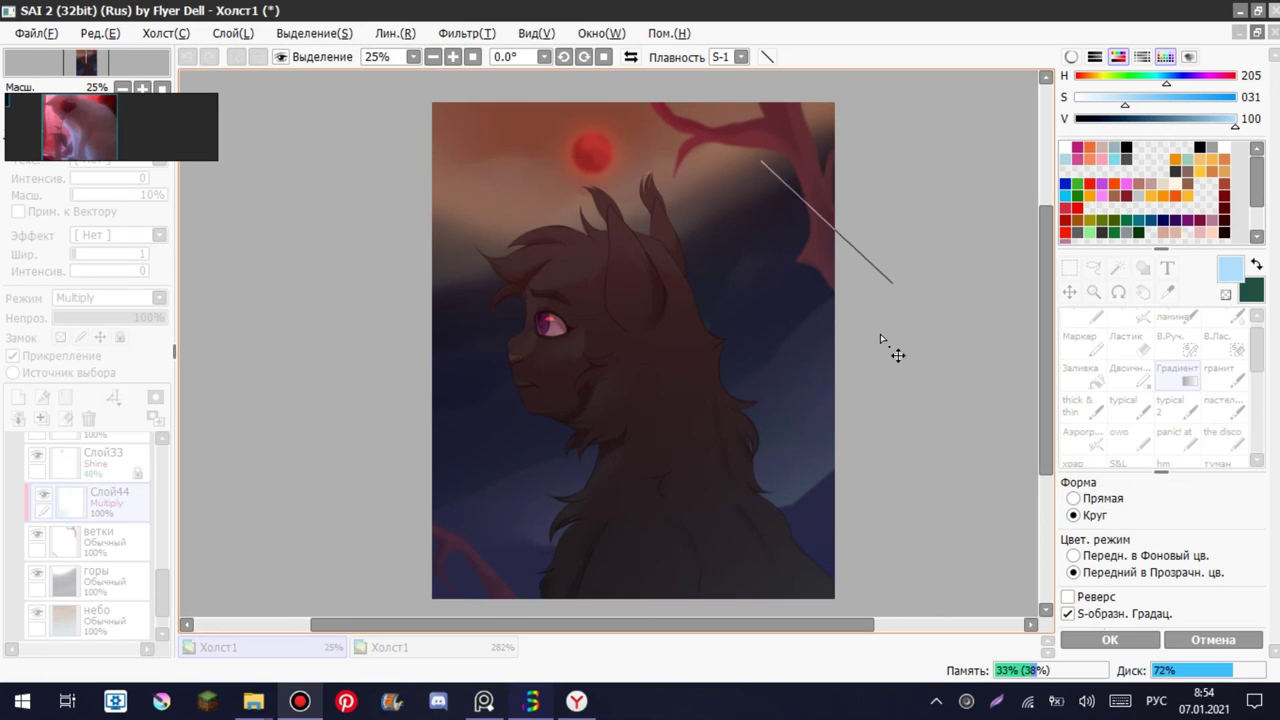
- Add a clipped layer below Слой37 with a light-blue gradient from the lower body up to the ears, set to Multiply at 48% opacity
scroll(88, 592, up, 5)
click(18, 397)
drag(700, 586, 624, 237)
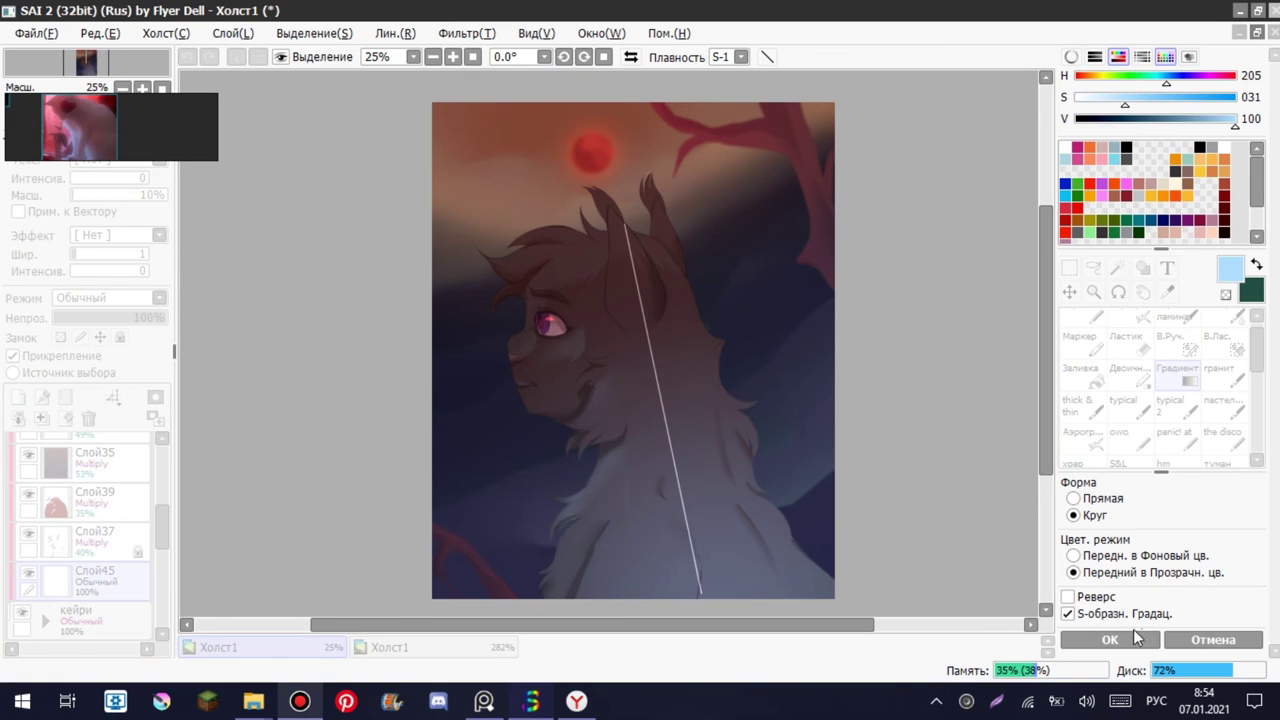
click(1110, 640)
scroll(80, 300, down, 1)
click(108, 317)
- Add a clipped layer above Слой45 with a circular light-blue gradient over the lower back and set its opacity to 41%
click(18, 397)
drag(757, 449, 857, 557)
click(1110, 640)
scroll(652, 361, down, 1)
scroll(652, 361, up, 1)
click(100, 317)
- Select the topmost layer Слой1 and merge all layers into one
scroll(88, 540, up, 10)
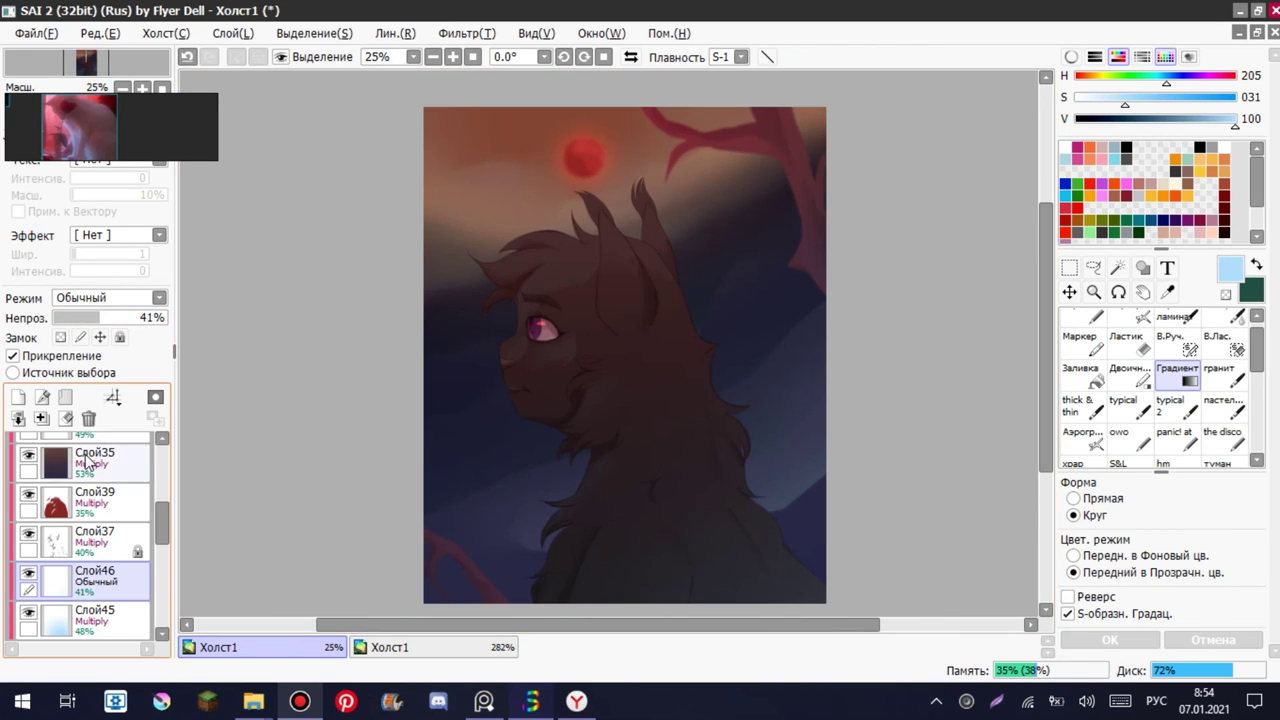
click(85, 445)
click(233, 33)
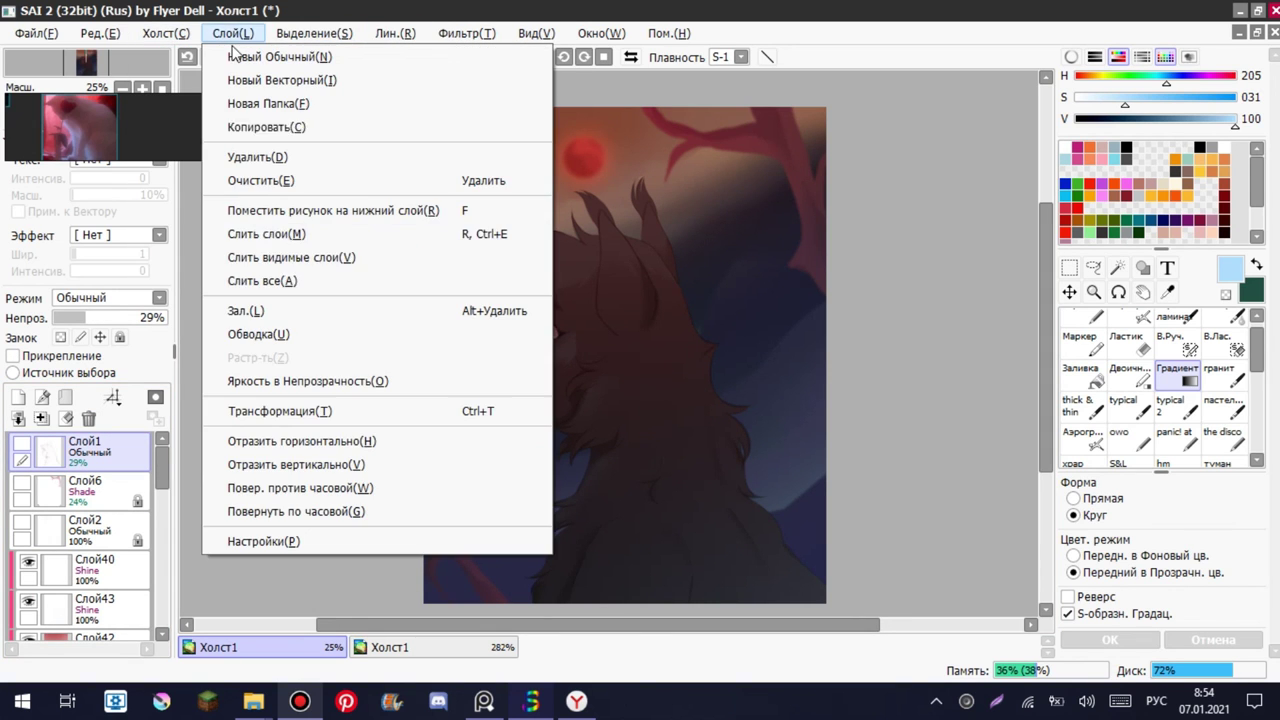
click(262, 281)
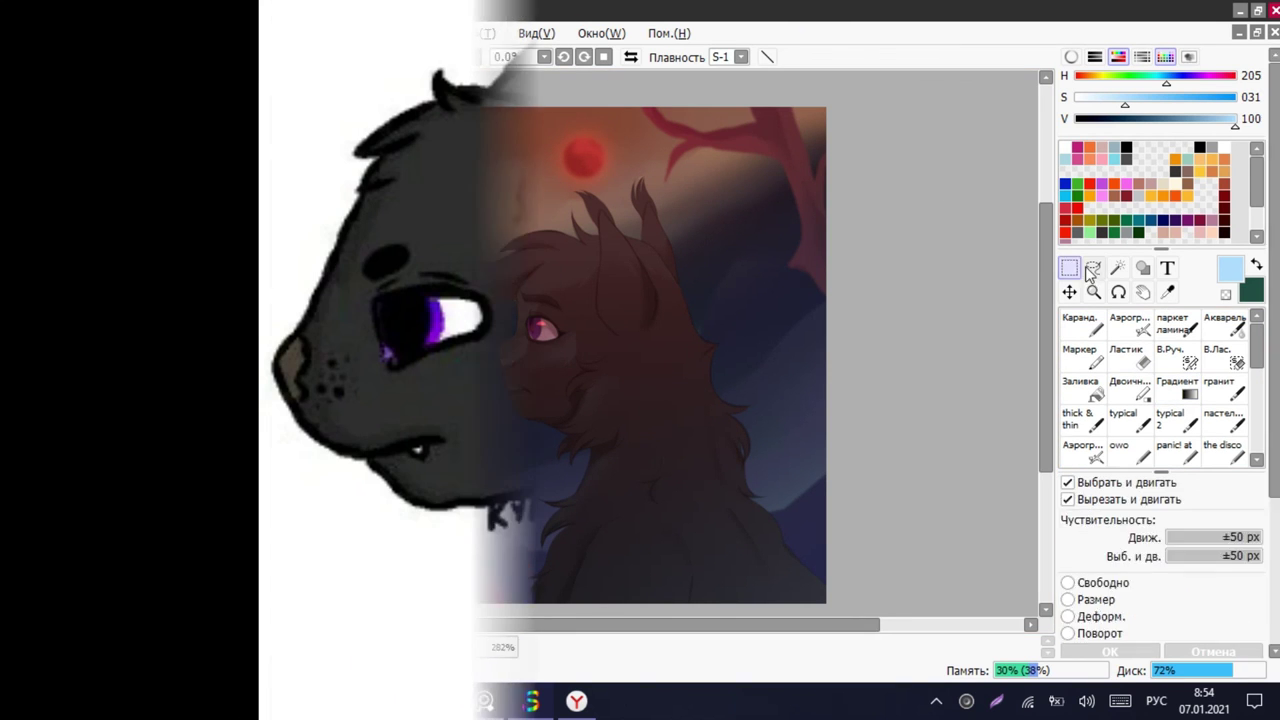